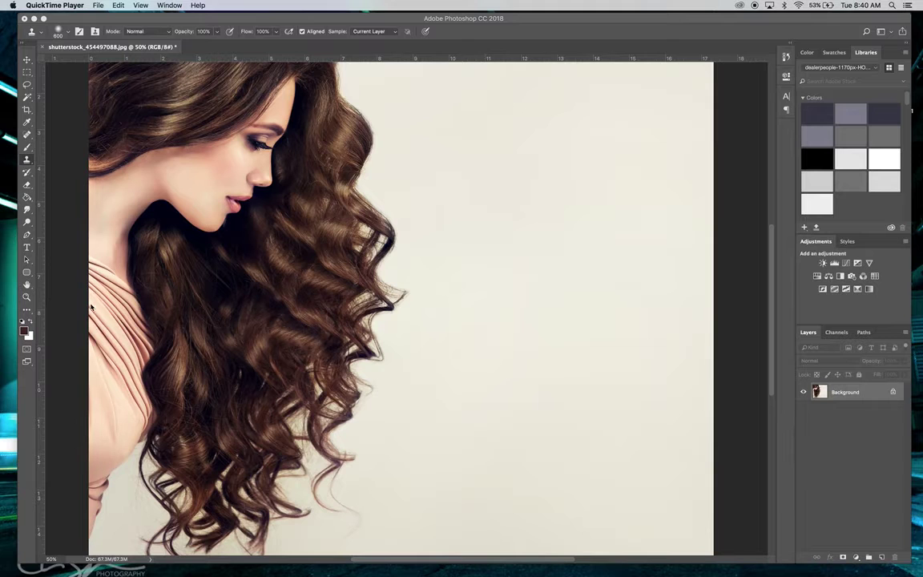
{"action": "left_click", "coordinate": [27, 297]}
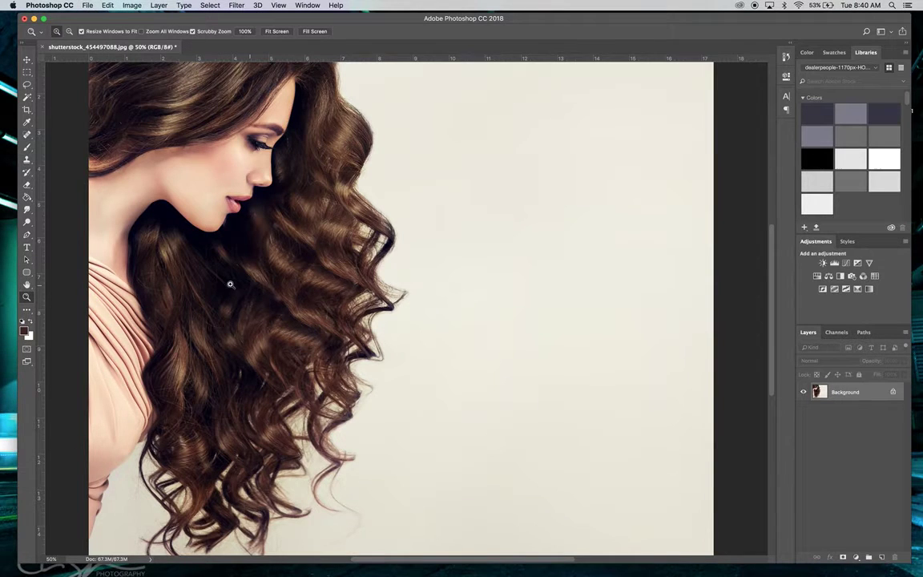
{"action": "left_click", "coordinate": [231, 284], "text": "alt"}
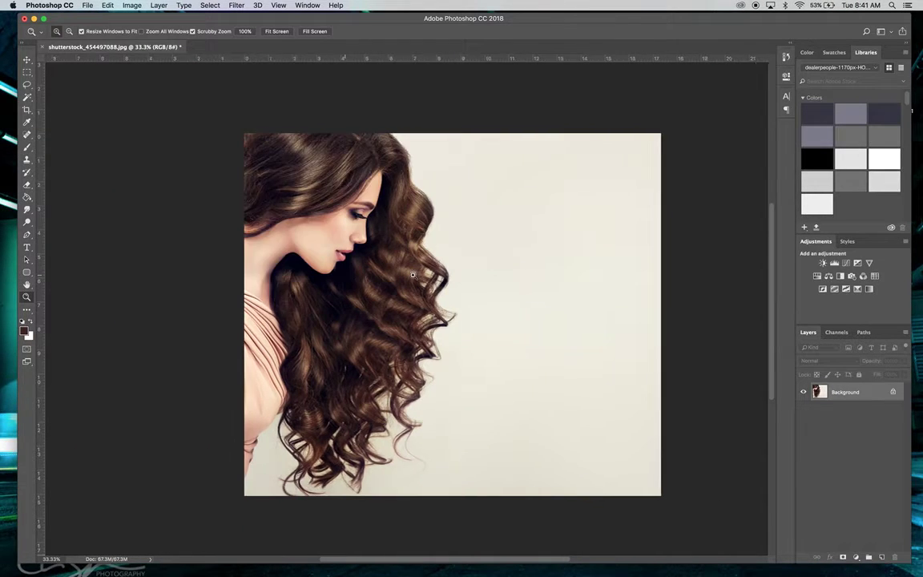
{"action": "left_click", "coordinate": [27, 61]}
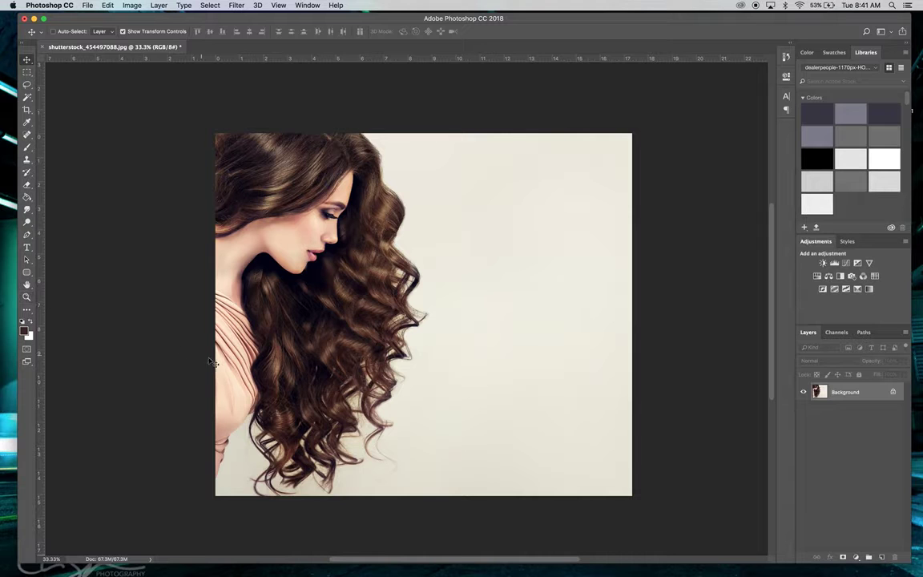
Switch to Chrome to view the Photoshop hair brushes web page, and return to Photoshop
{"action": "mouse_move", "coordinate": [237, 567]}
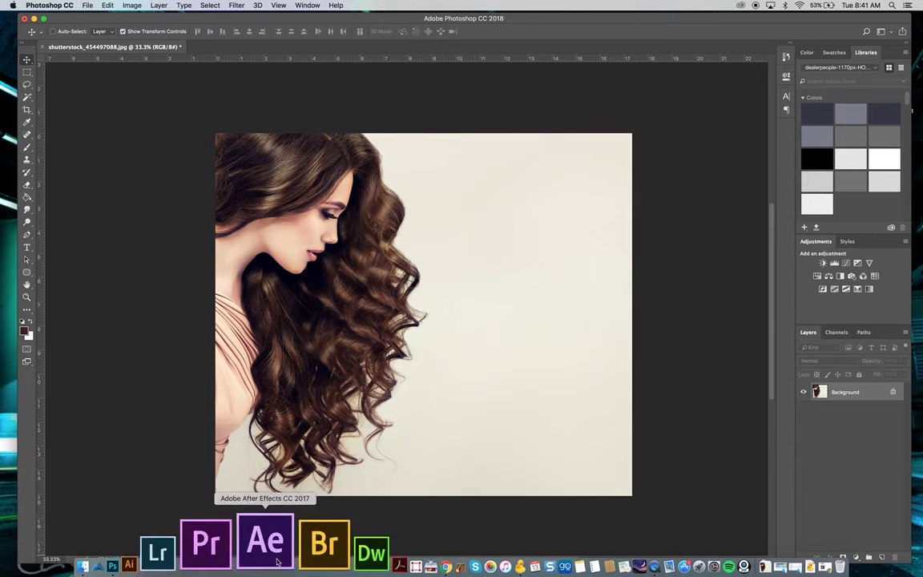
{"action": "left_click", "coordinate": [359, 553]}
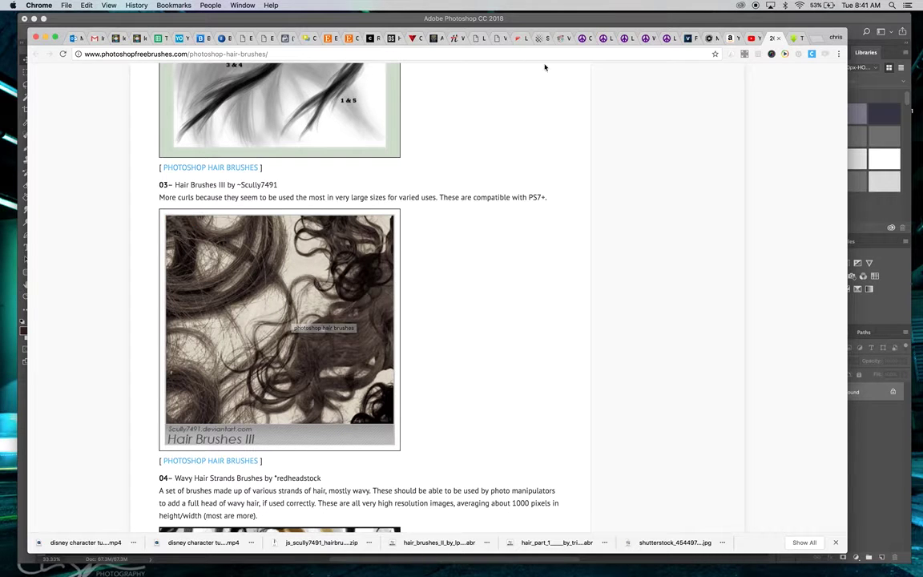
{"action": "left_click", "coordinate": [45, 37]}
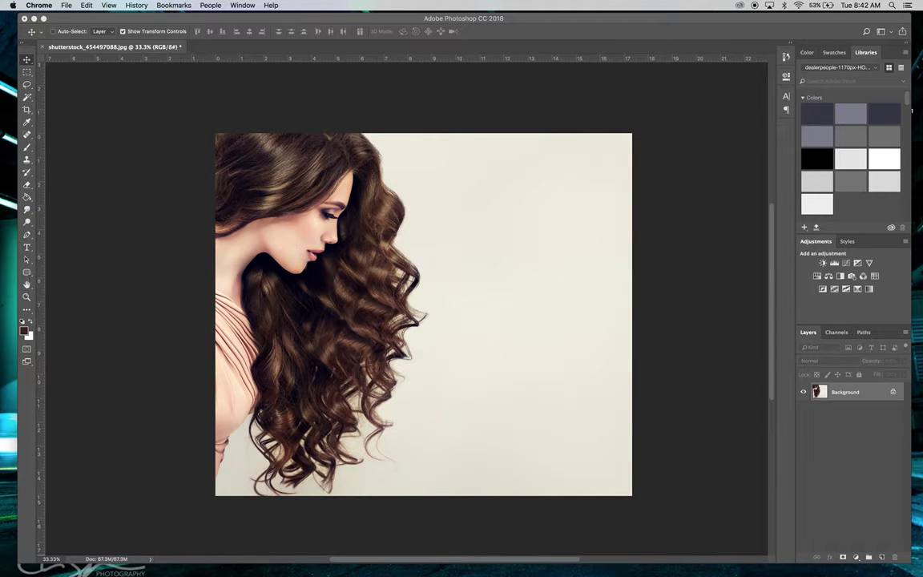
Duplicate the Background layer and hide the original
{"action": "left_click", "coordinate": [856, 392]}
{"action": "left_click_drag", "start_coordinate": [862, 395], "coordinate": [882, 556]}
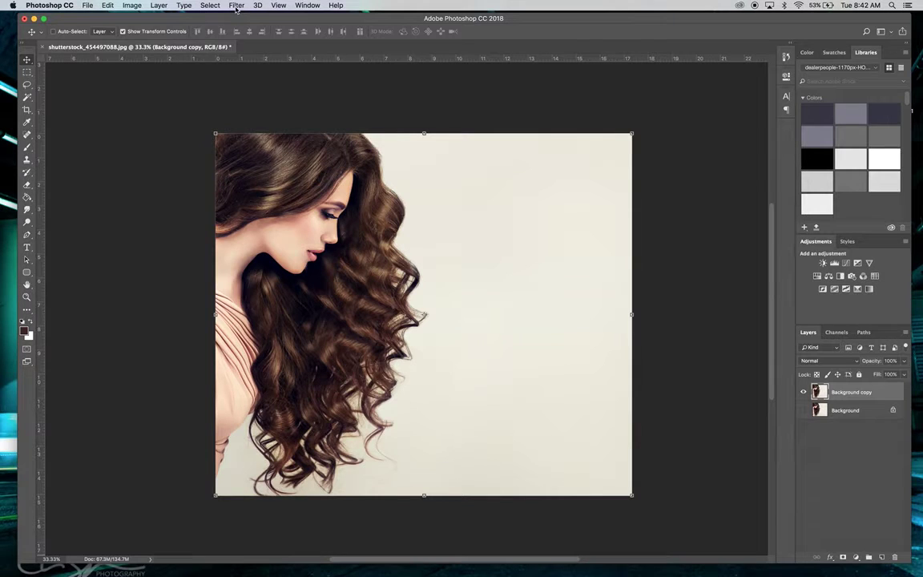
Select the woman with the automatic Subject selection and turn the selection into a layer mask on the Background copy layer
{"action": "left_click", "coordinate": [211, 5]}
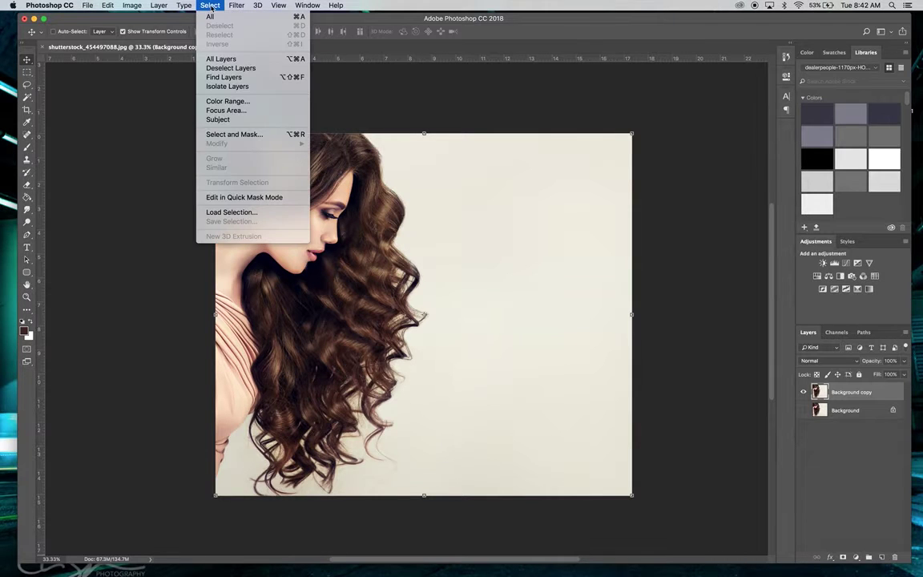
{"action": "left_click", "coordinate": [211, 120]}
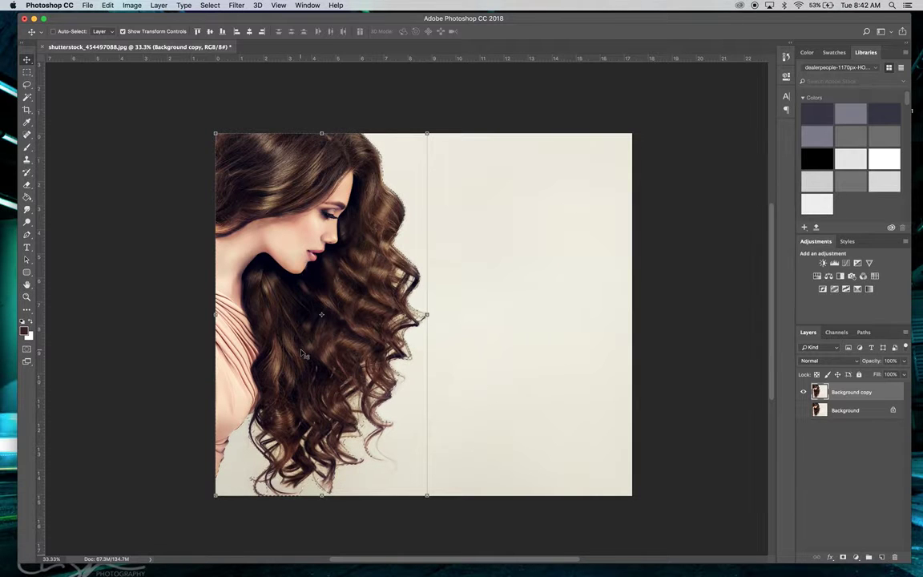
{"action": "key", "text": "super+d"}
{"action": "left_click", "coordinate": [845, 559]}
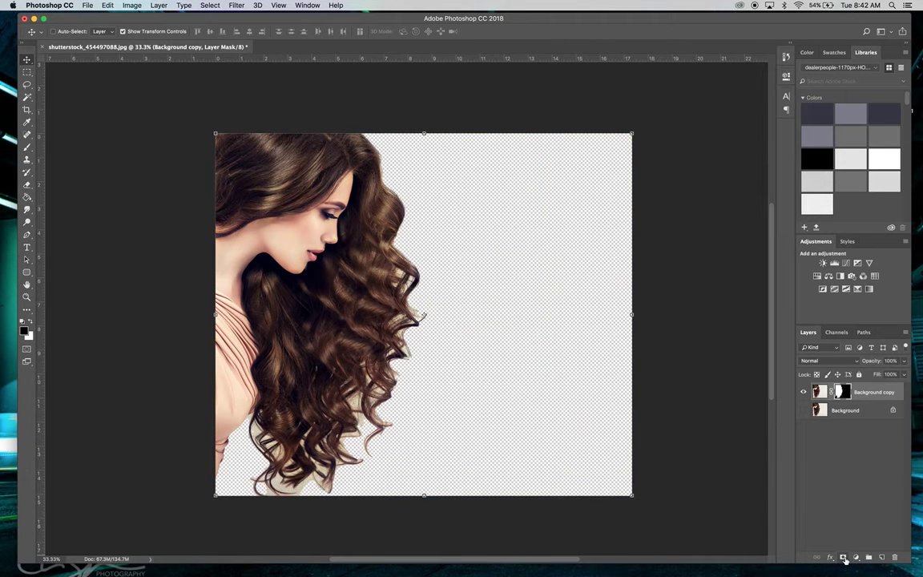
Create a layer directly above the Background layer and fill it with dark gray 4c4c4c
{"action": "left_click", "coordinate": [818, 411]}
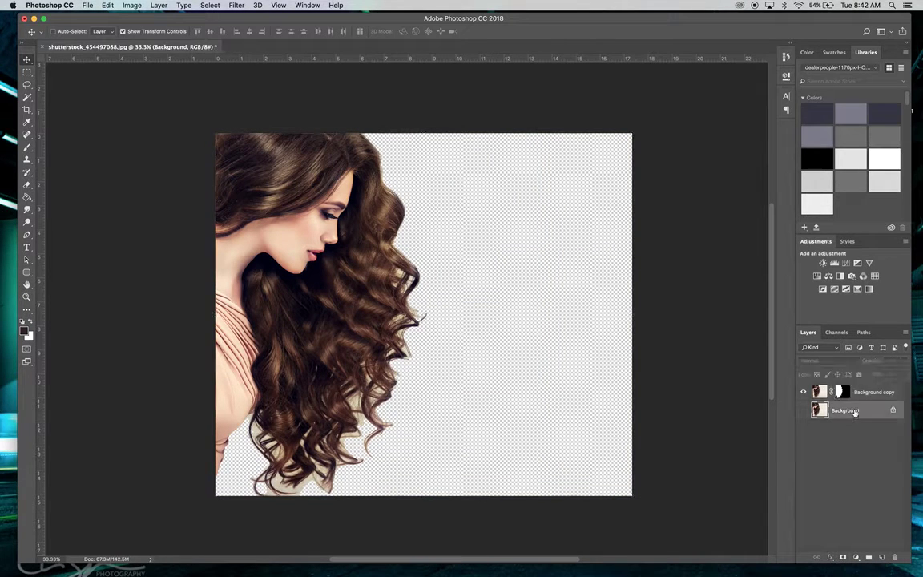
{"action": "left_click", "coordinate": [881, 557]}
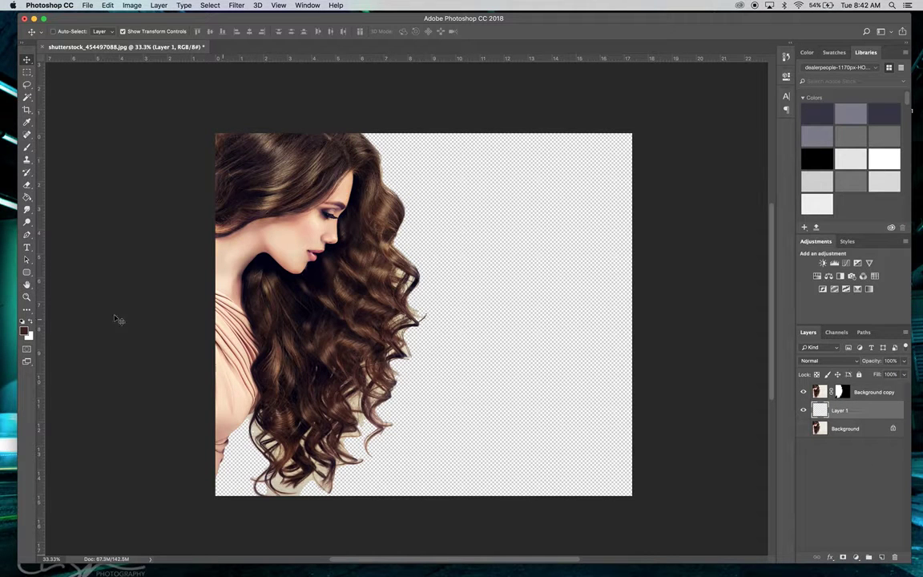
{"action": "left_click", "coordinate": [25, 329]}
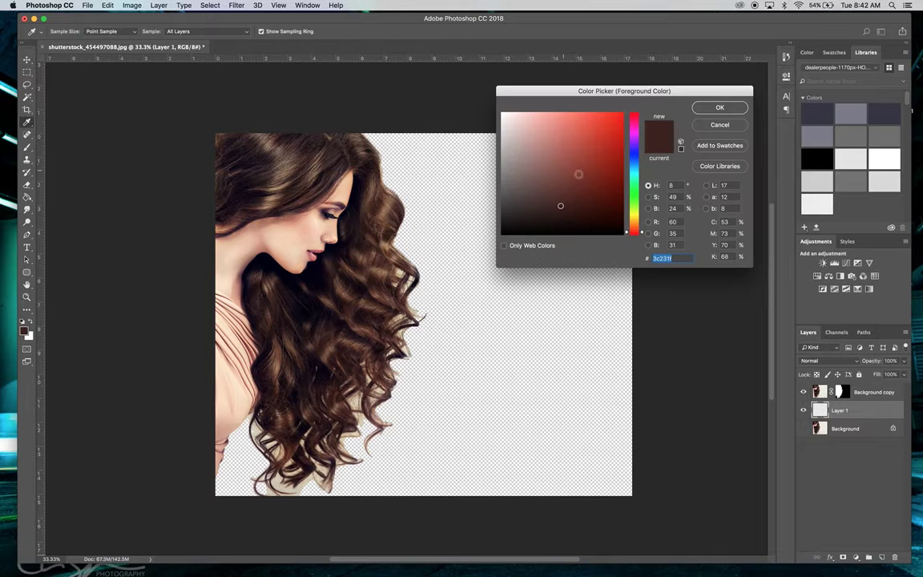
{"action": "left_click", "coordinate": [501, 198]}
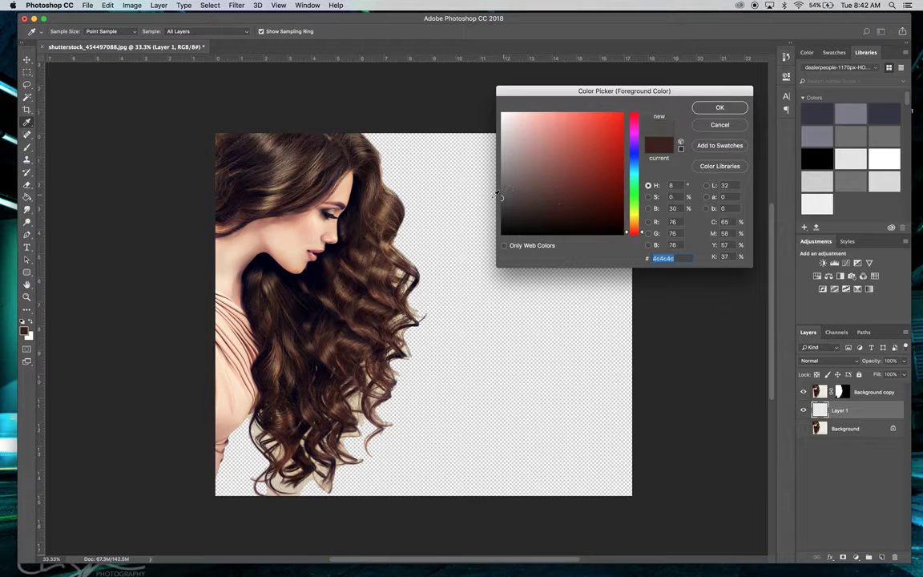
{"action": "left_click", "coordinate": [705, 111]}
{"action": "left_click", "coordinate": [28, 197]}
{"action": "left_click", "coordinate": [489, 222]}
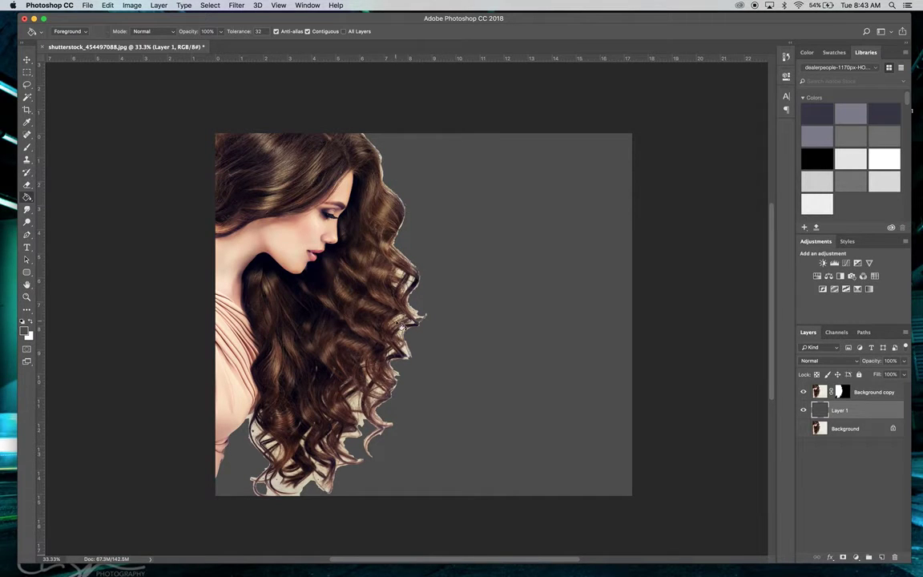
{"action": "left_click", "coordinate": [28, 58]}
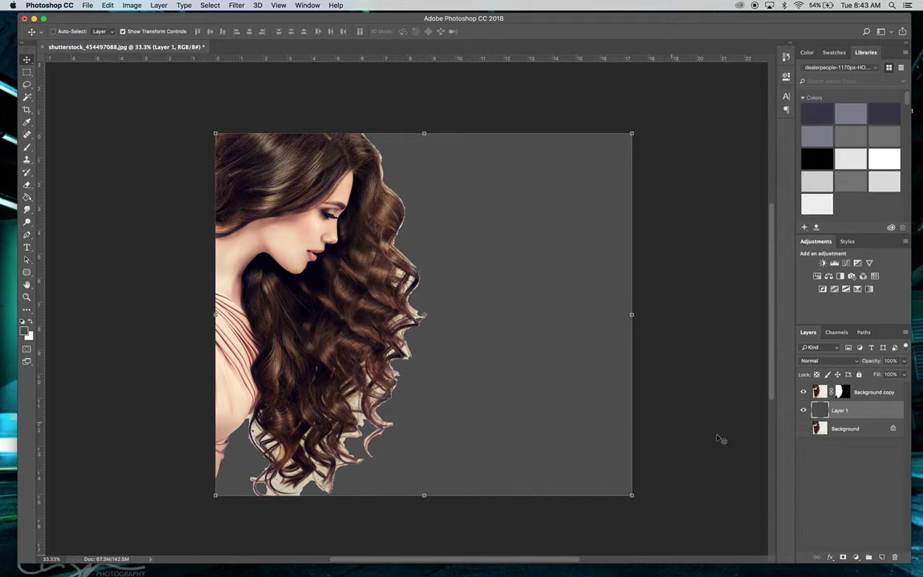
Target the Background copy's layer mask and choose the Soft Round brush preset for painting on it
{"action": "left_click", "coordinate": [819, 392]}
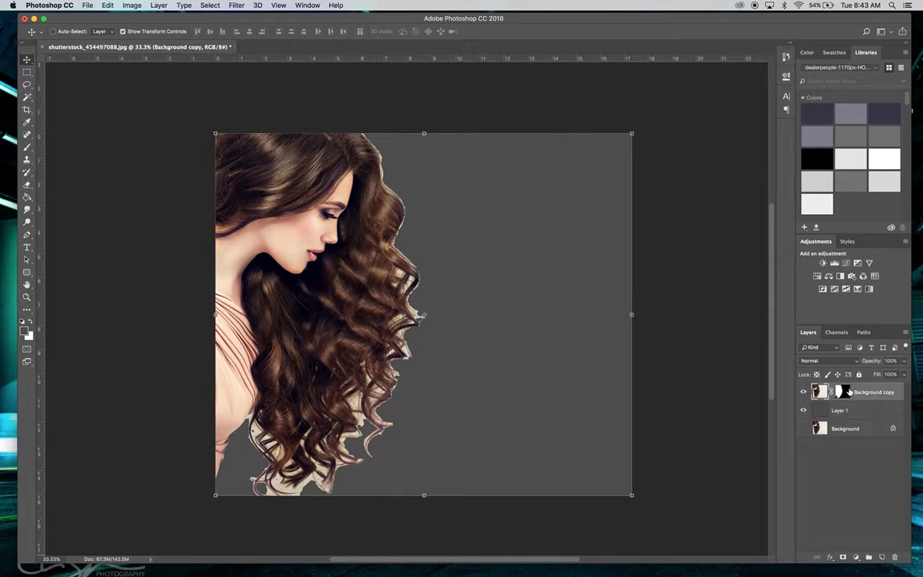
{"action": "left_click", "coordinate": [843, 391]}
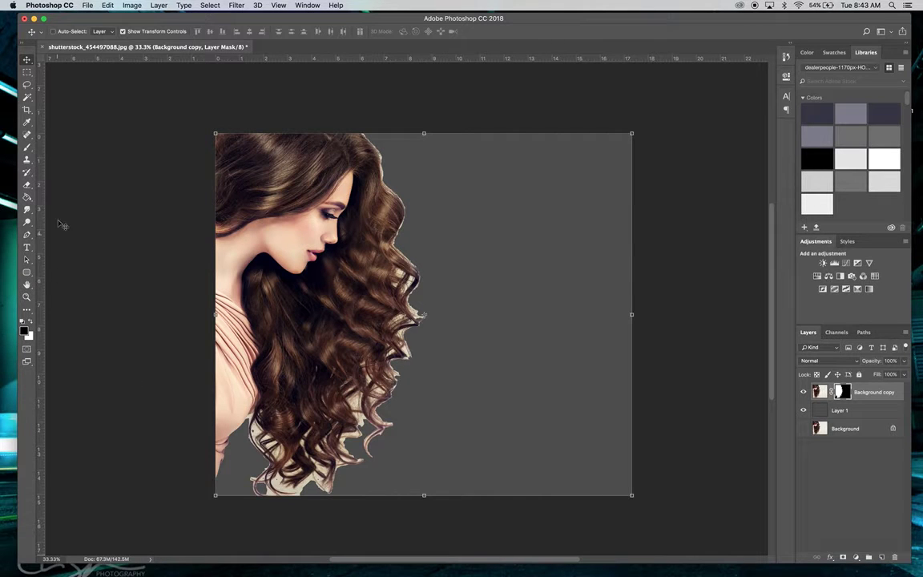
{"action": "left_click", "coordinate": [26, 147]}
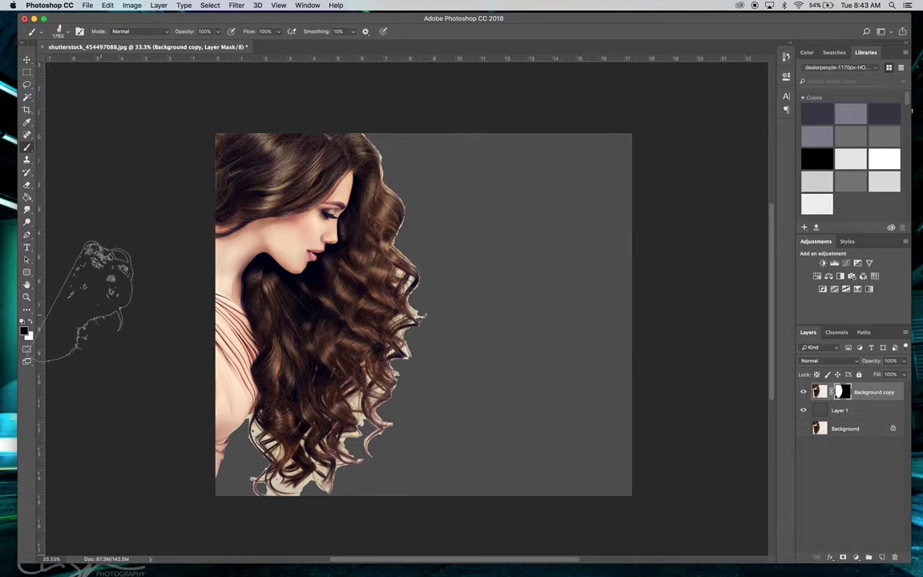
{"action": "left_click", "coordinate": [68, 34]}
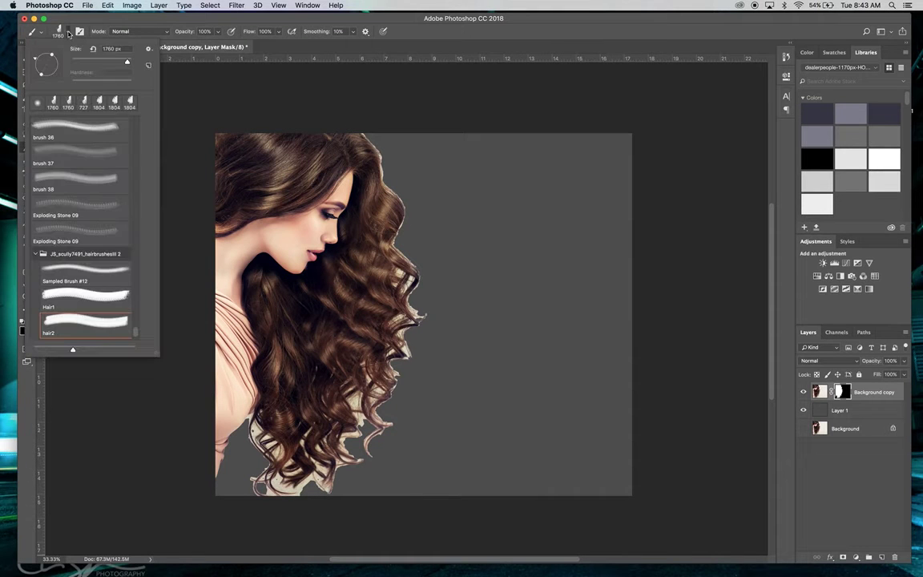
{"action": "scroll", "coordinate": [76, 140], "scroll_direction": "up", "scroll_amount": 15}
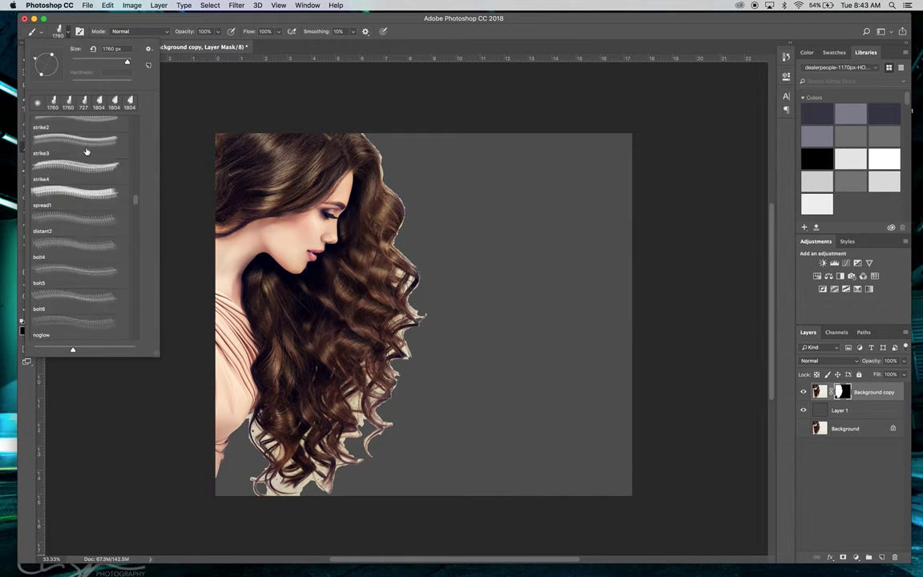
{"action": "left_click", "coordinate": [73, 124]}
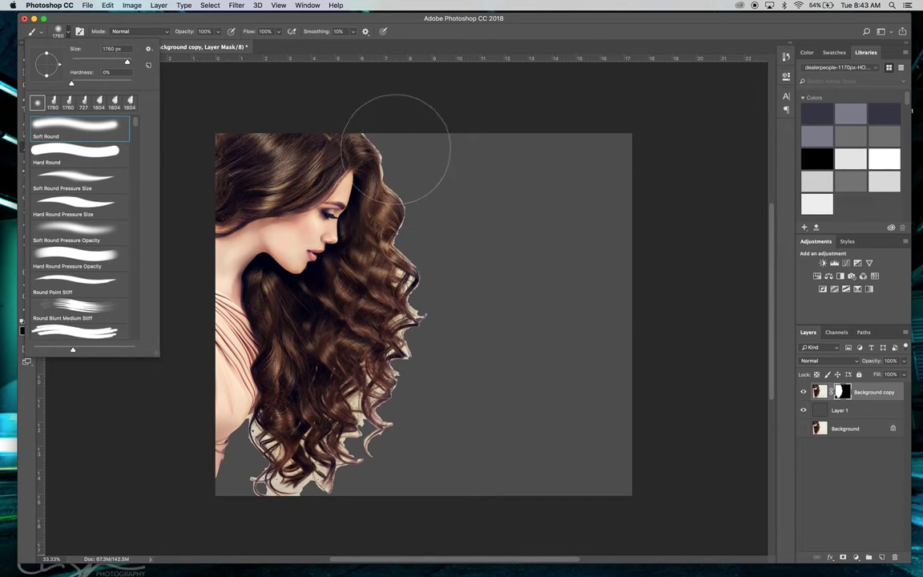
{"action": "left_click", "coordinate": [432, 57]}
Paint black on the mask with a 200 px brush along the hair's outer edge and lower curls to hide the light fringe
{"action": "key", "text": "bracketleft"}
{"action": "key", "text": "bracketleft"}
{"action": "key", "text": "bracketleft"}
{"action": "key", "text": "bracketleft"}
{"action": "key", "text": "bracketleft"}
{"action": "key", "text": "bracketleft"}
{"action": "key", "text": "bracketleft"}
{"action": "key", "text": "bracketleft"}
{"action": "key", "text": "bracketleft"}
{"action": "key", "text": "bracketleft"}
{"action": "key", "text": "bracketleft"}
{"action": "key", "text": "bracketleft"}
{"action": "key", "text": "bracketleft"}
{"action": "key", "text": "bracketleft"}
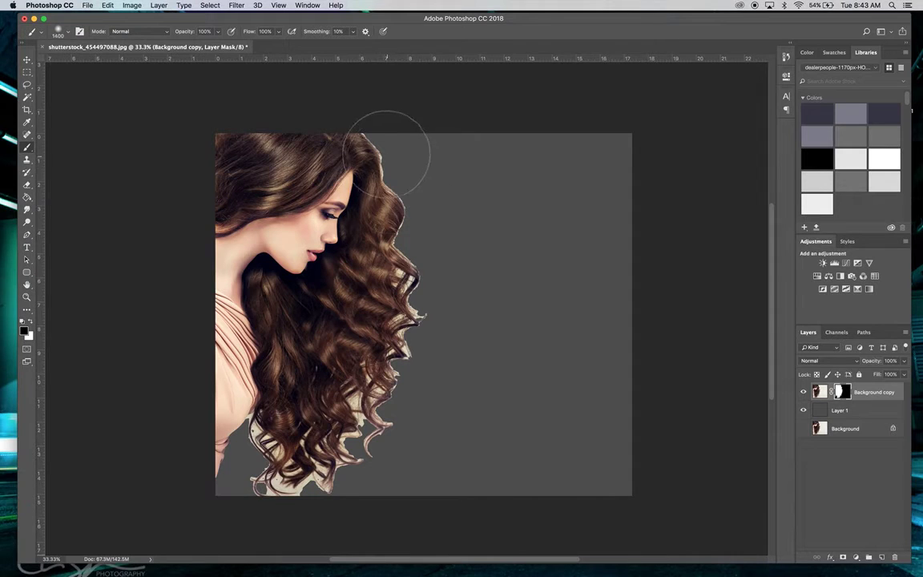
{"action": "key", "text": "bracketright"}
{"action": "key", "text": "bracketleft"}
{"action": "key", "text": "bracketleft"}
{"action": "key", "text": "bracketleft"}
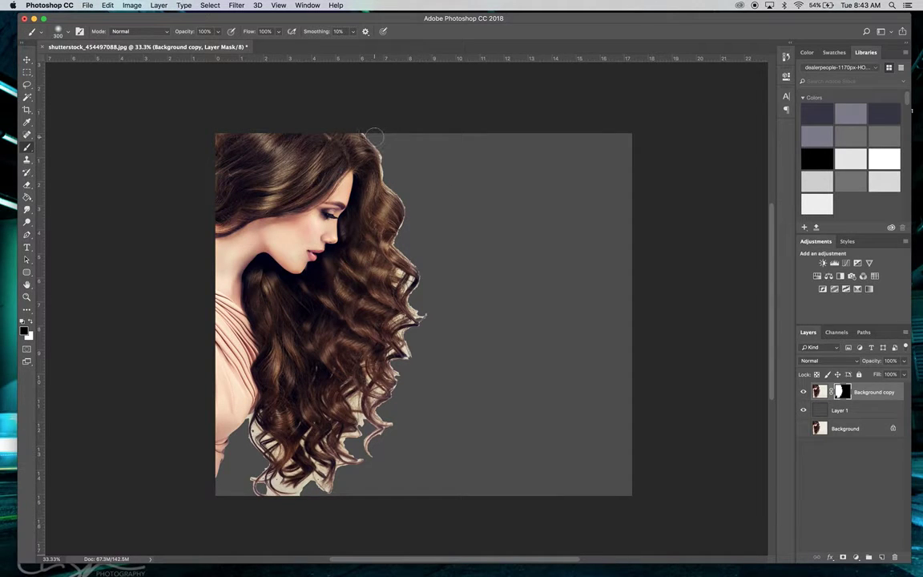
{"action": "key", "text": "bracketleft"}
{"action": "mouse_move", "coordinate": [363, 131]}
{"action": "left_mouse_down"}
{"action": "mouse_move", "coordinate": [399, 200]}
{"action": "mouse_move", "coordinate": [389, 169]}
{"action": "left_mouse_up"}
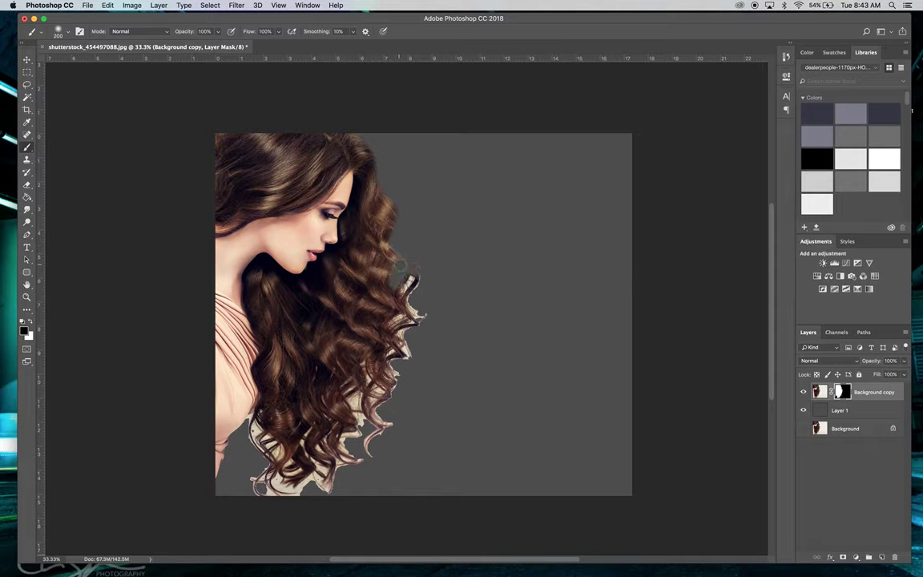
{"action": "mouse_move", "coordinate": [402, 303]}
{"action": "left_mouse_down"}
{"action": "mouse_move", "coordinate": [398, 343]}
{"action": "mouse_move", "coordinate": [370, 362]}
{"action": "left_mouse_up"}
{"action": "mouse_move", "coordinate": [355, 379]}
{"action": "left_mouse_down"}
{"action": "mouse_move", "coordinate": [351, 415]}
{"action": "mouse_move", "coordinate": [342, 433]}
{"action": "mouse_move", "coordinate": [330, 426]}
{"action": "mouse_move", "coordinate": [317, 463]}
{"action": "mouse_move", "coordinate": [303, 456]}
{"action": "mouse_move", "coordinate": [308, 436]}
{"action": "mouse_move", "coordinate": [282, 450]}
{"action": "mouse_move", "coordinate": [256, 429]}
{"action": "mouse_move", "coordinate": [254, 449]}
{"action": "mouse_move", "coordinate": [268, 454]}
{"action": "left_mouse_up"}
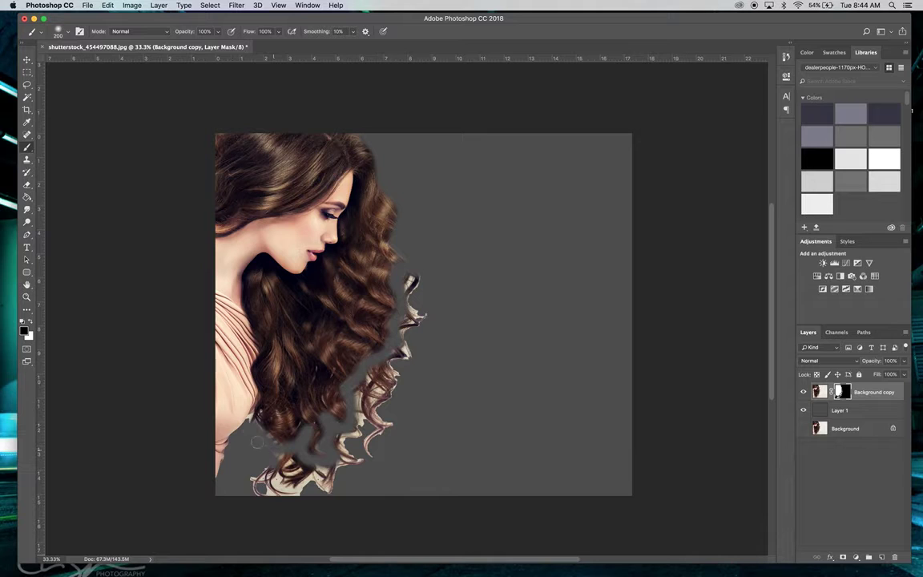
{"action": "left_click_drag", "start_coordinate": [256, 431], "coordinate": [319, 447]}
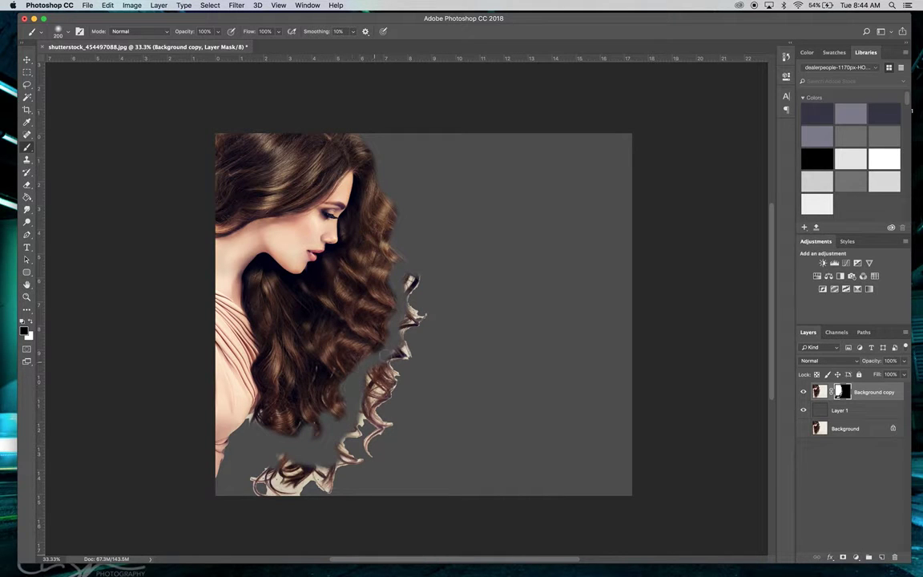
Mask out the leftover curl fragments beside and below the hair with a larger brush, finishing the lower edge at 400 px
{"action": "mouse_move", "coordinate": [402, 299]}
{"action": "left_mouse_down"}
{"action": "mouse_move", "coordinate": [422, 271]}
{"action": "mouse_move", "coordinate": [416, 281]}
{"action": "left_mouse_up"}
{"action": "key", "text": "bracketright"}
{"action": "key", "text": "bracketright"}
{"action": "key", "text": "bracketright"}
{"action": "key", "text": "bracketright"}
{"action": "key", "text": "bracketright"}
{"action": "left_click_drag", "start_coordinate": [417, 327], "coordinate": [421, 296]}
{"action": "left_click_drag", "start_coordinate": [389, 361], "coordinate": [412, 349]}
{"action": "mouse_move", "coordinate": [395, 394]}
{"action": "left_mouse_down"}
{"action": "mouse_move", "coordinate": [371, 379]}
{"action": "mouse_move", "coordinate": [364, 394]}
{"action": "mouse_move", "coordinate": [368, 448]}
{"action": "mouse_move", "coordinate": [386, 411]}
{"action": "mouse_move", "coordinate": [379, 415]}
{"action": "mouse_move", "coordinate": [407, 422]}
{"action": "mouse_move", "coordinate": [390, 406]}
{"action": "mouse_move", "coordinate": [334, 457]}
{"action": "mouse_move", "coordinate": [364, 459]}
{"action": "mouse_move", "coordinate": [336, 467]}
{"action": "mouse_move", "coordinate": [311, 496]}
{"action": "mouse_move", "coordinate": [350, 475]}
{"action": "mouse_move", "coordinate": [321, 492]}
{"action": "mouse_move", "coordinate": [310, 469]}
{"action": "mouse_move", "coordinate": [267, 455]}
{"action": "mouse_move", "coordinate": [307, 470]}
{"action": "mouse_move", "coordinate": [312, 486]}
{"action": "mouse_move", "coordinate": [277, 463]}
{"action": "mouse_move", "coordinate": [295, 492]}
{"action": "mouse_move", "coordinate": [271, 481]}
{"action": "mouse_move", "coordinate": [250, 485]}
{"action": "mouse_move", "coordinate": [253, 470]}
{"action": "mouse_move", "coordinate": [286, 499]}
{"action": "left_mouse_up"}
{"action": "key", "text": "bracketleft"}
{"action": "key", "text": "bracketleft"}
{"action": "left_click_drag", "start_coordinate": [313, 449], "coordinate": [316, 440]}
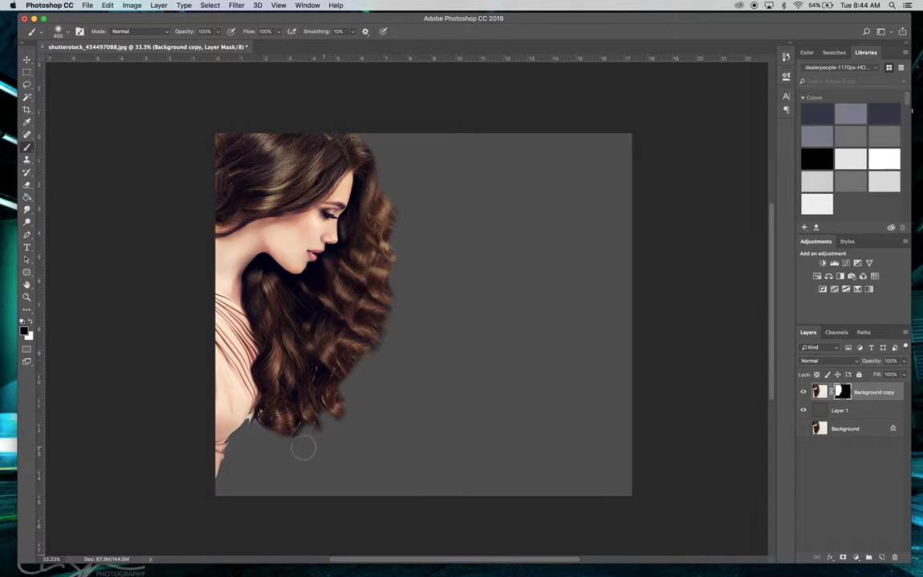
Draw a closed Pen path around the leftover light background patch between the dress and the lower hair
{"action": "scroll", "coordinate": [307, 452], "scroll_direction": "right", "scroll_amount": 1}
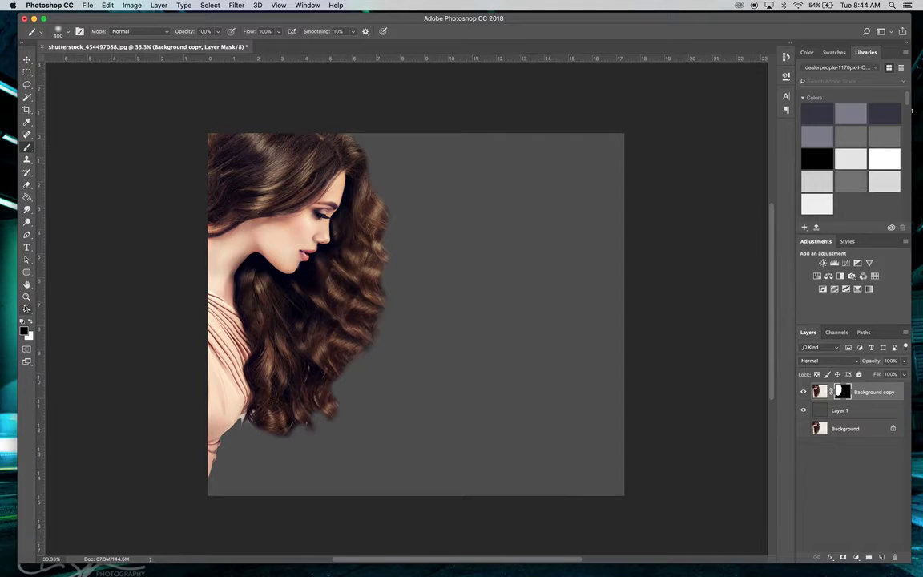
{"action": "left_click", "coordinate": [28, 297]}
{"action": "left_click_drag", "start_coordinate": [245, 439], "coordinate": [278, 396]}
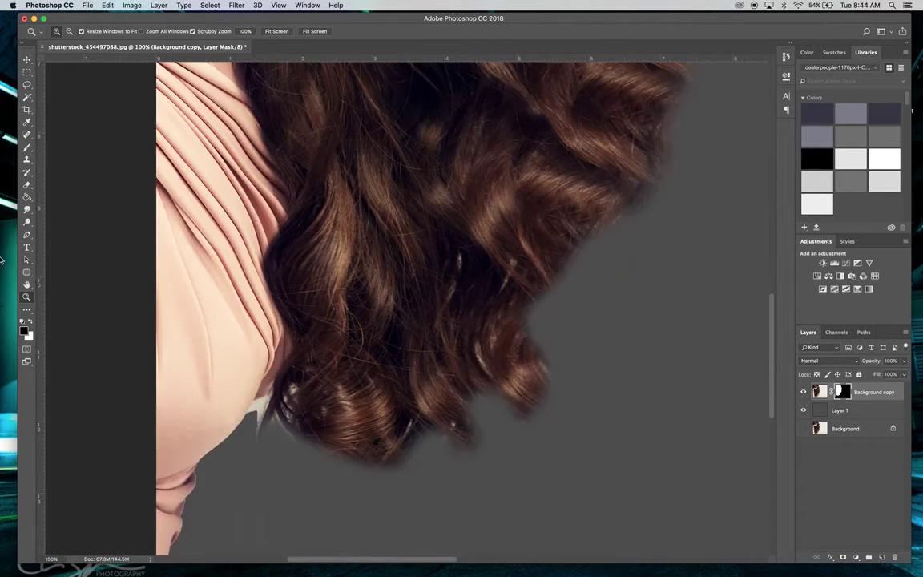
{"action": "left_click", "coordinate": [26, 236]}
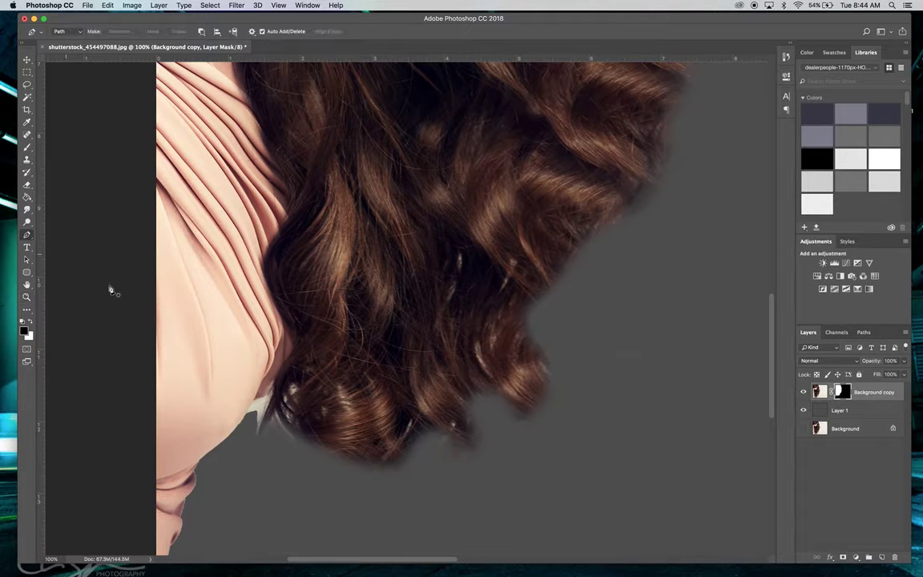
{"action": "left_click", "coordinate": [245, 428]}
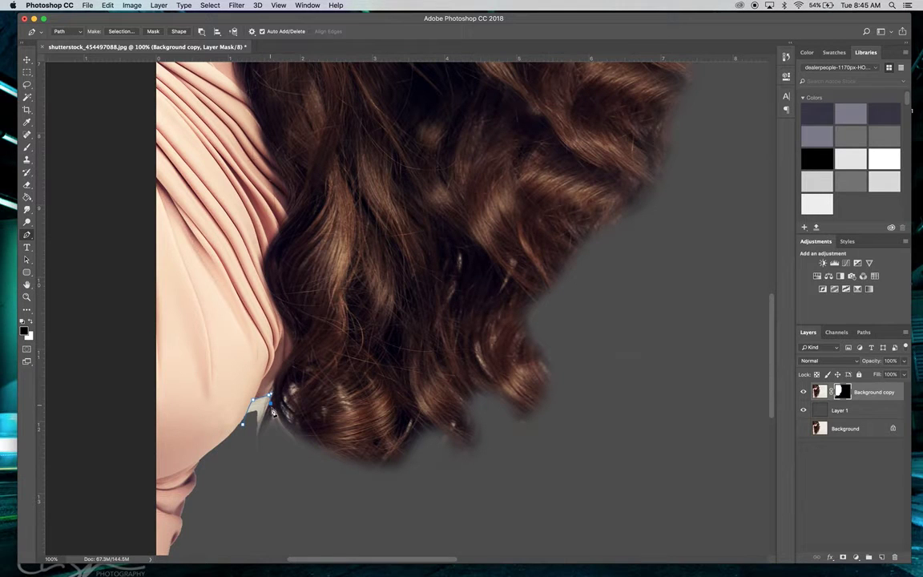
{"action": "left_click", "coordinate": [261, 500]}
{"action": "left_click", "coordinate": [247, 428]}
Convert the drawn work path into a new anti-aliased selection with a 0.5 pixel feather radius
{"action": "left_click", "coordinate": [864, 332]}
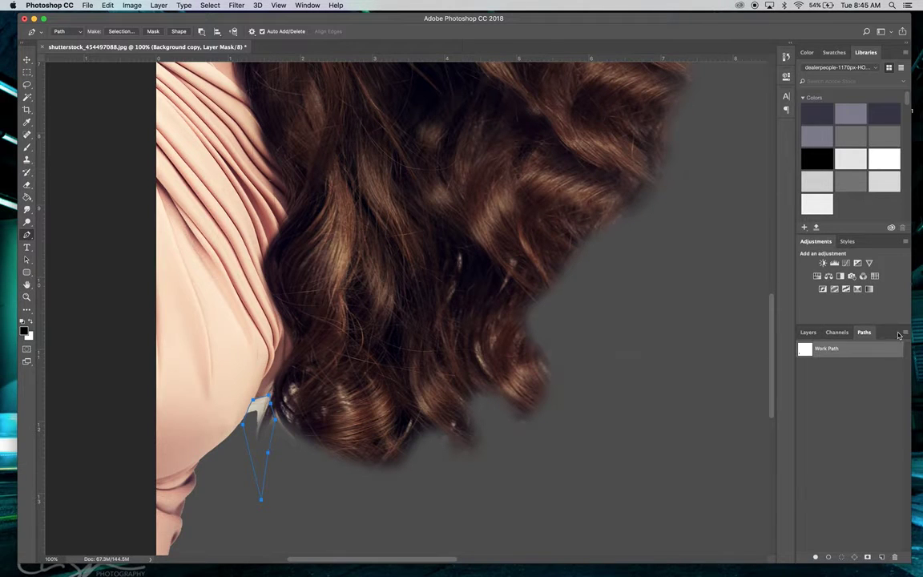
{"action": "left_click", "coordinate": [902, 333]}
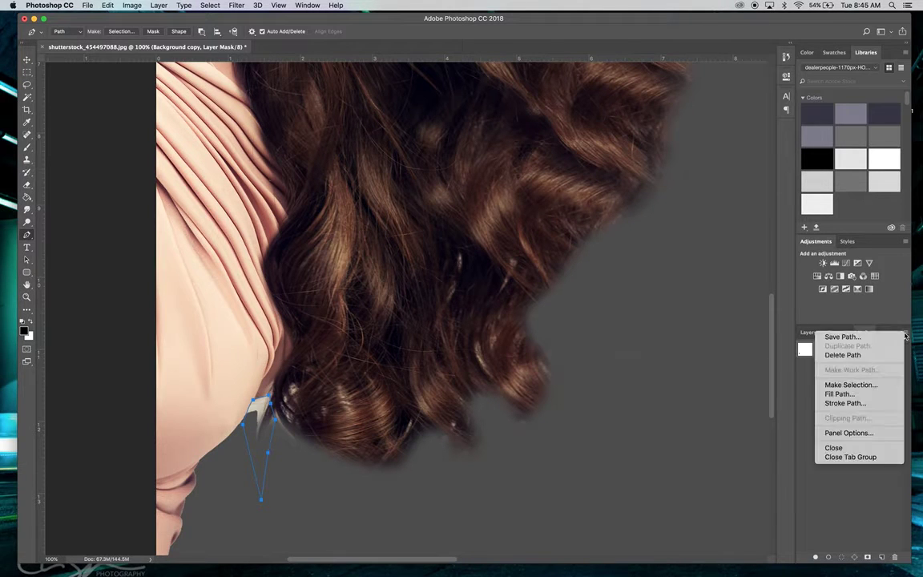
{"action": "left_click", "coordinate": [851, 385]}
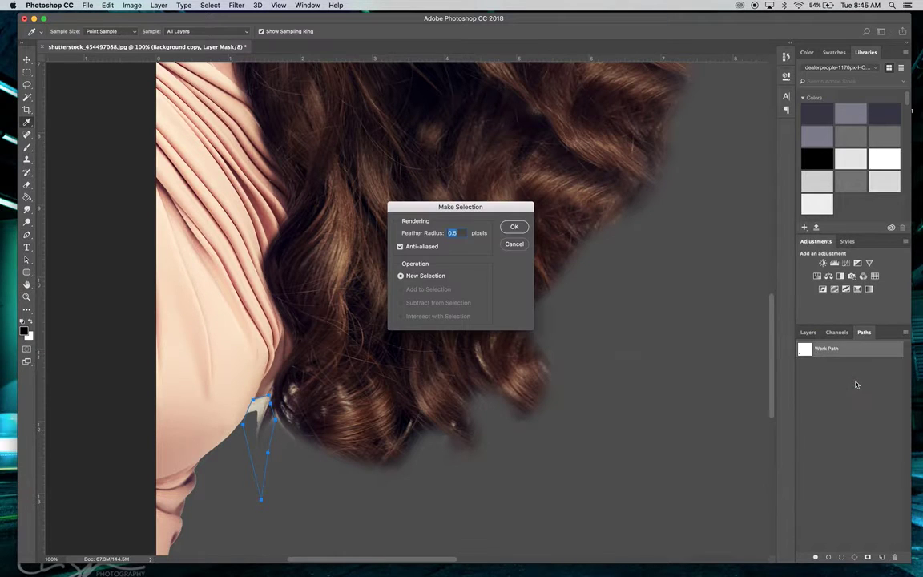
{"action": "left_click", "coordinate": [515, 228]}
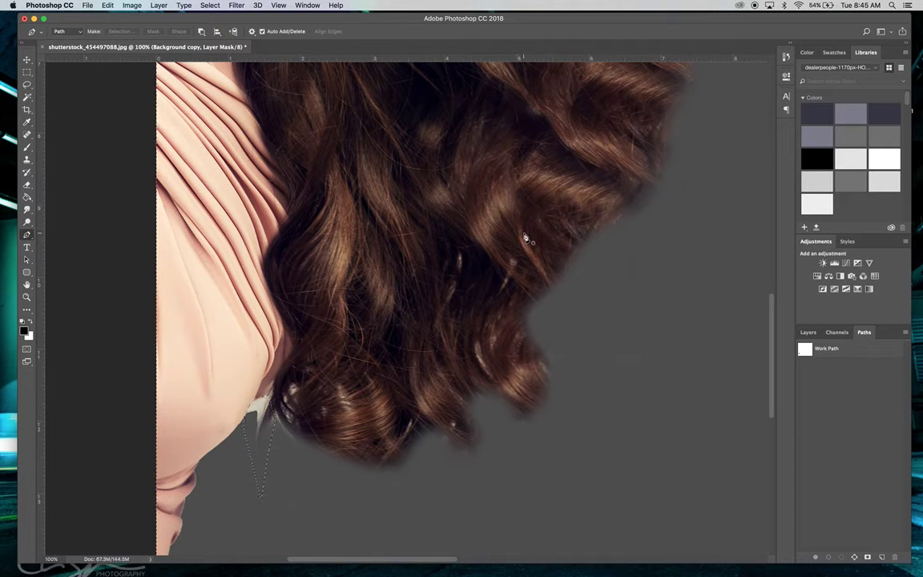
Try to fill the selected patch with the background color and undo the fill
{"action": "key", "text": "super+BackSpace"}
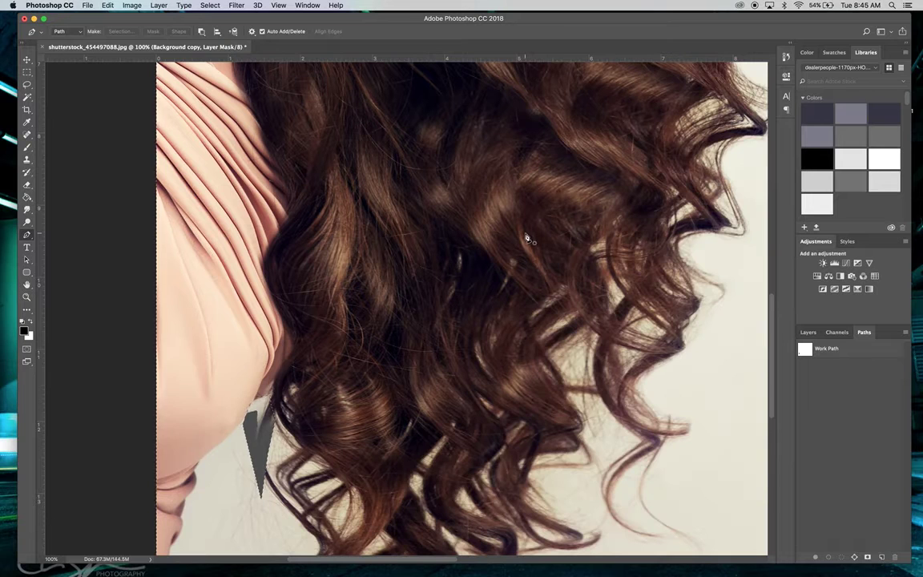
{"action": "key", "text": "super+z"}
{"action": "key", "text": "super+BackSpace"}
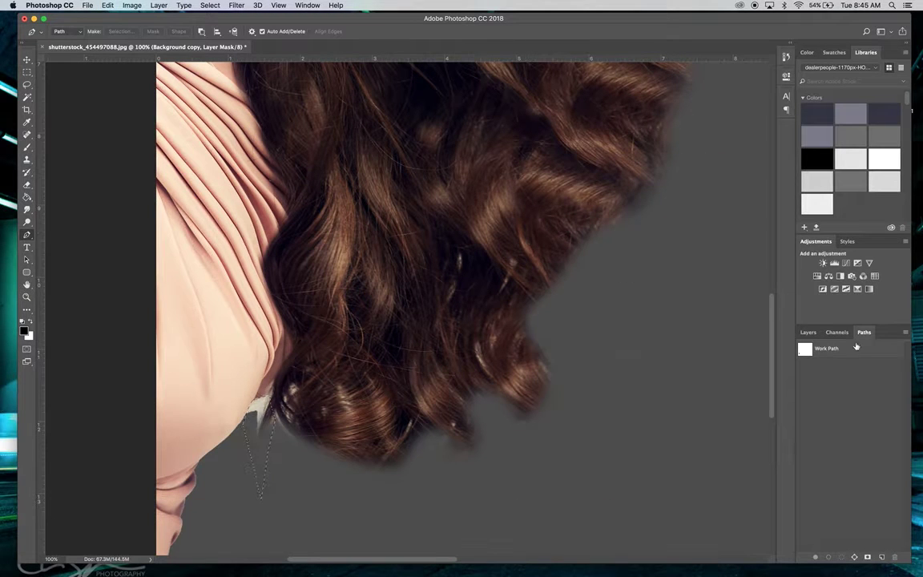
Paint black on the layer mask inside the selection to hide the light patch beside the dress, and deselect
{"action": "left_click", "coordinate": [808, 332]}
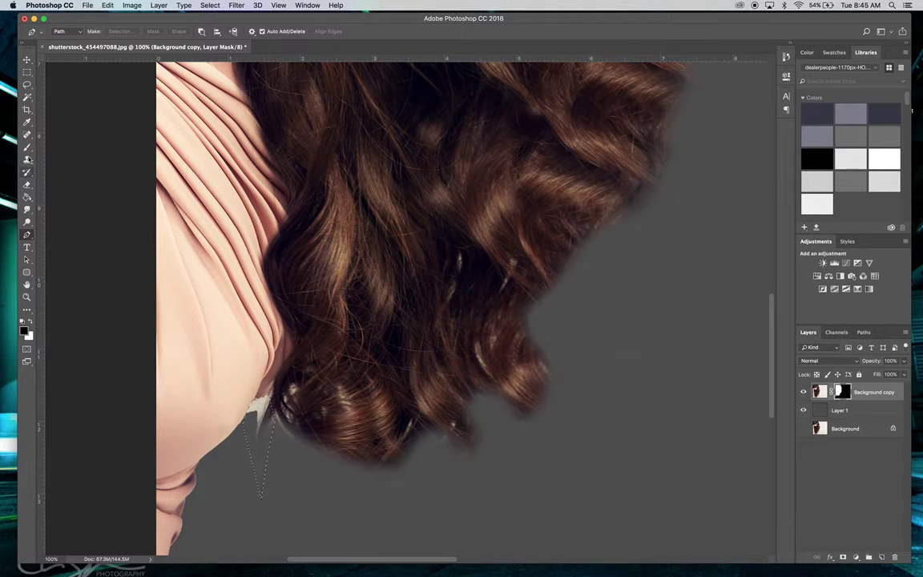
{"action": "left_click", "coordinate": [26, 146]}
{"action": "mouse_move", "coordinate": [272, 449]}
{"action": "left_mouse_down"}
{"action": "mouse_move", "coordinate": [266, 426]}
{"action": "mouse_move", "coordinate": [259, 477]}
{"action": "mouse_move", "coordinate": [252, 407]}
{"action": "left_mouse_up"}
{"action": "key", "text": "super+d"}
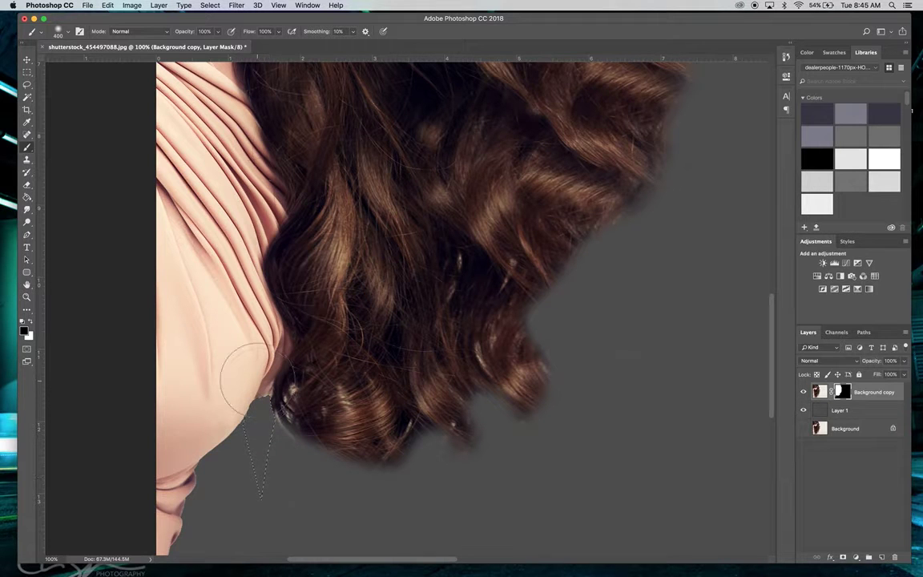
Mask out the remaining light fringe between the dress and the lowest curl with a 100 px brush
{"action": "key", "text": "bracketleft"}
{"action": "key", "text": "bracketleft"}
{"action": "key", "text": "bracketleft"}
{"action": "key", "text": "bracketleft"}
{"action": "key", "text": "bracketleft"}
{"action": "key", "text": "bracketleft"}
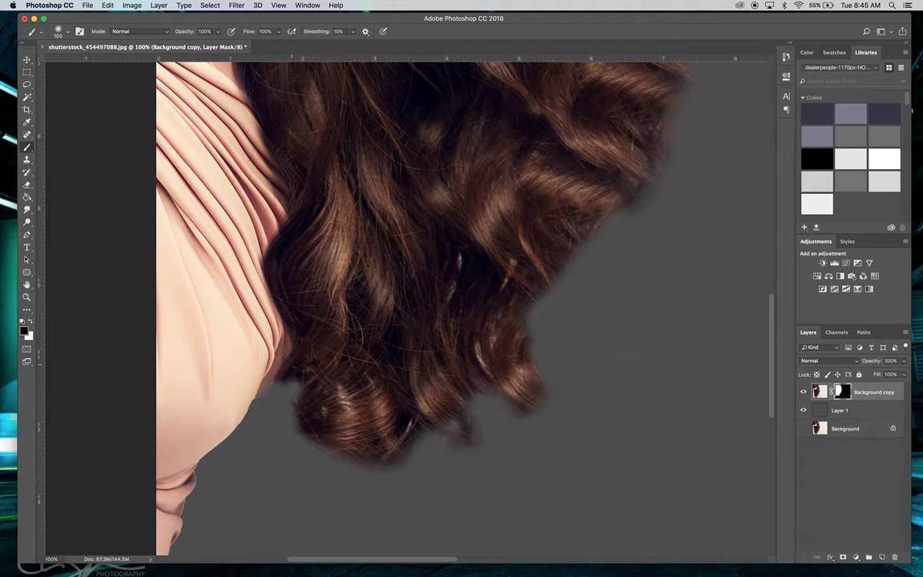
Examine the whole cutout against the gray background at 50% zoom
{"action": "left_click", "coordinate": [26, 297]}
{"action": "left_click", "coordinate": [236, 271], "text": "alt"}
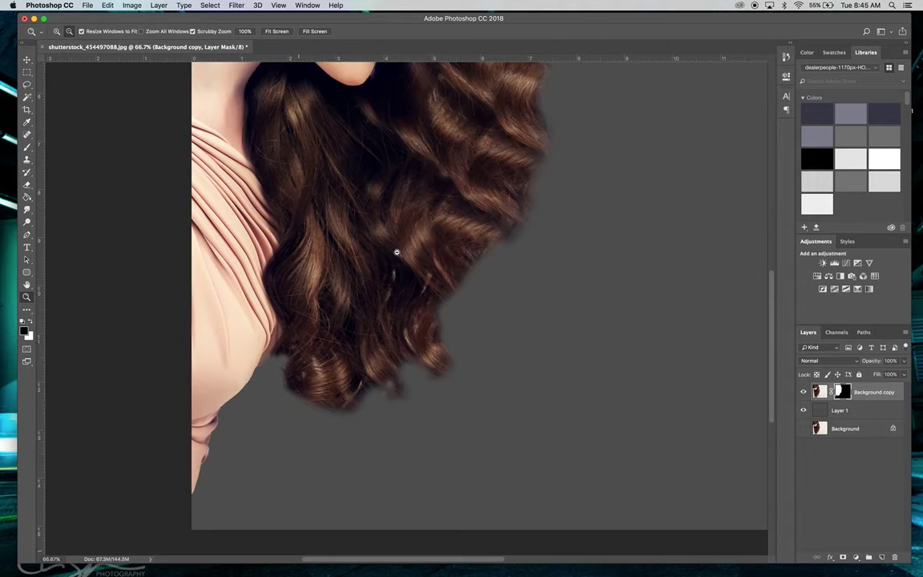
{"action": "scroll", "coordinate": [449, 221], "scroll_direction": "up", "scroll_amount": 5}
{"action": "scroll", "coordinate": [449, 221], "scroll_direction": "right", "scroll_amount": 5}
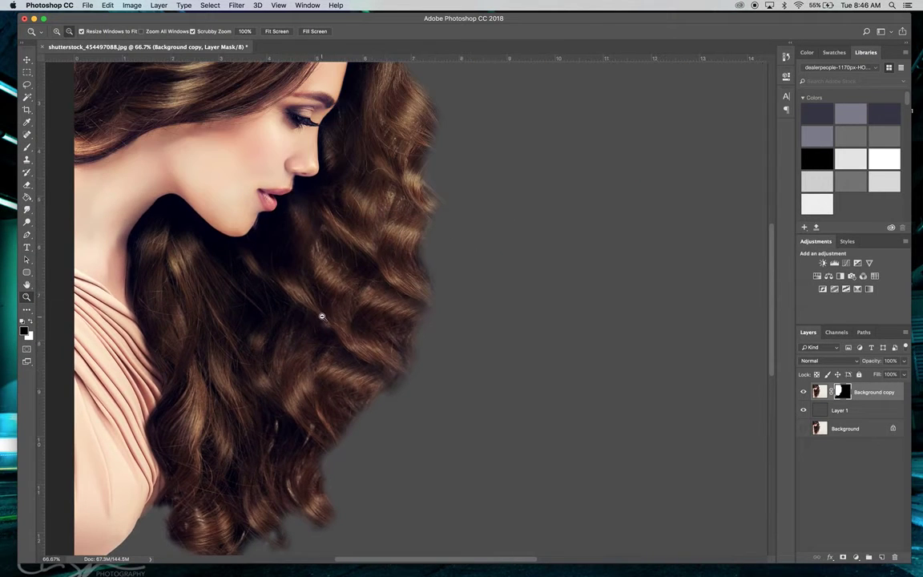
{"action": "left_click", "coordinate": [320, 314], "text": "alt"}
{"action": "scroll", "coordinate": [269, 256], "scroll_direction": "up", "scroll_amount": 4}
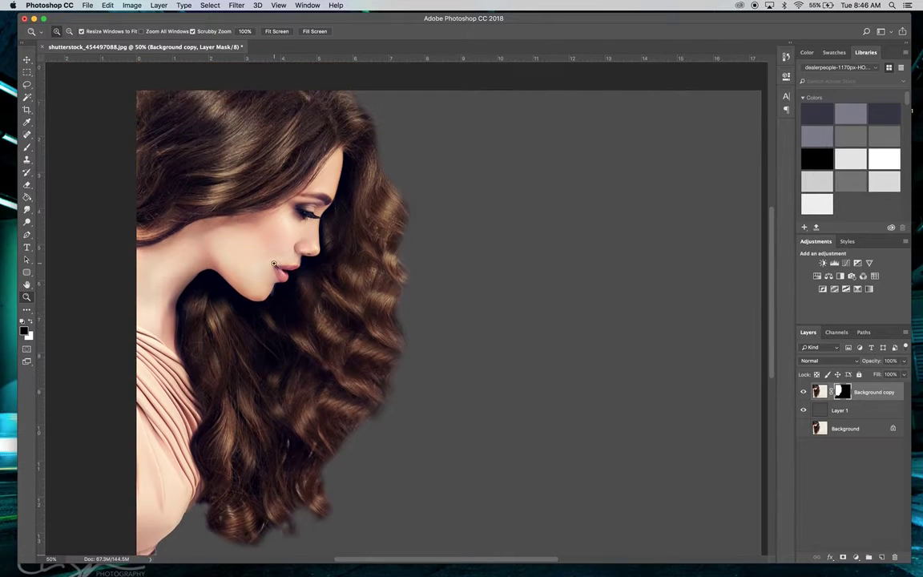
{"action": "scroll", "coordinate": [274, 265], "scroll_direction": "down", "scroll_amount": 3}
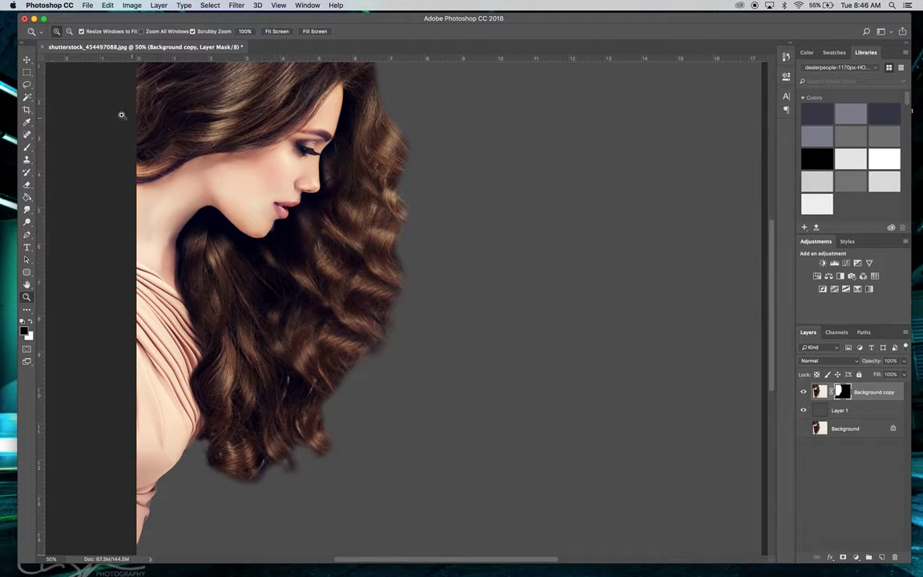
{"action": "left_click", "coordinate": [26, 60]}
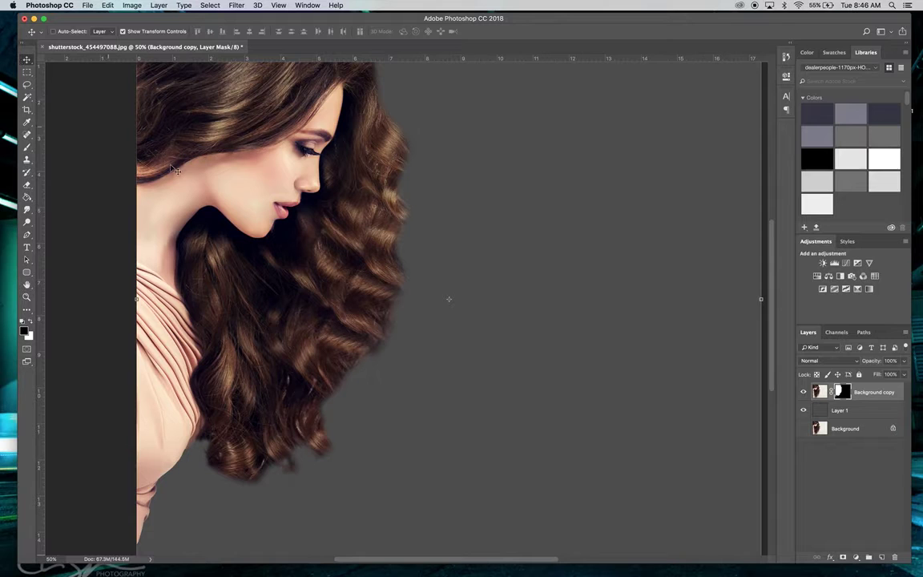
Choose Sampled Brush #13 from the hairbrushes preset group for the Brush tool, at 1804 px
{"action": "left_click", "coordinate": [26, 147]}
{"action": "left_click", "coordinate": [69, 33]}
{"action": "scroll", "coordinate": [97, 262], "scroll_direction": "down", "scroll_amount": 10}
{"action": "scroll", "coordinate": [98, 262], "scroll_direction": "down", "scroll_amount": 5}
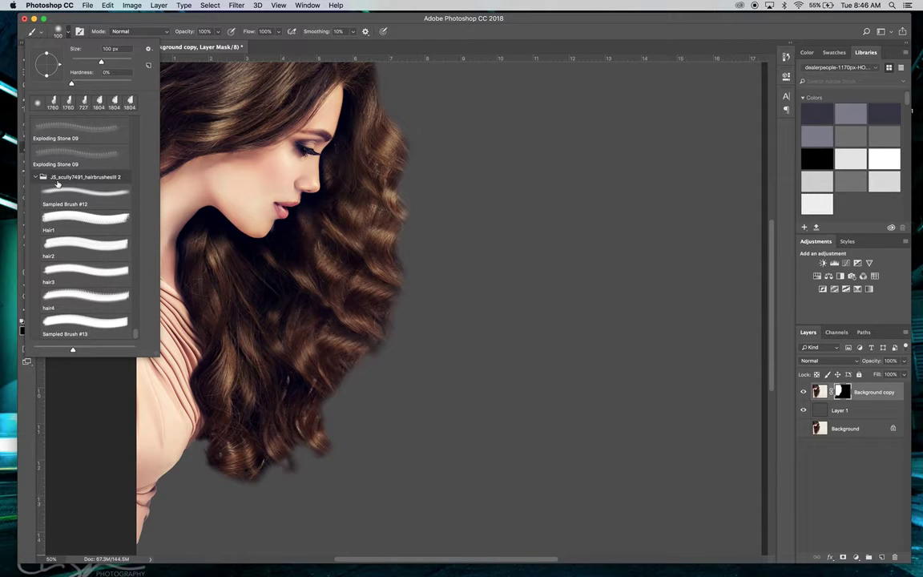
{"action": "left_click", "coordinate": [74, 267]}
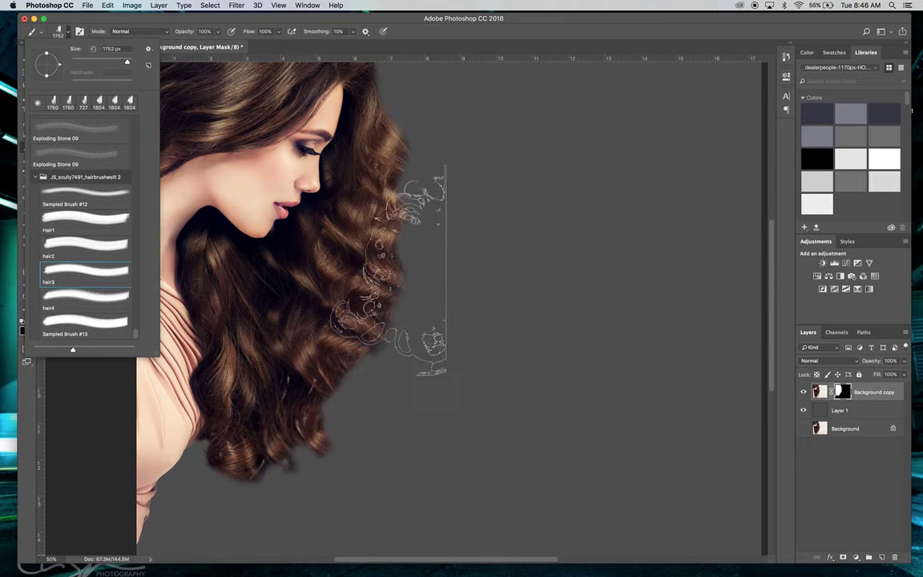
{"action": "left_click", "coordinate": [83, 320]}
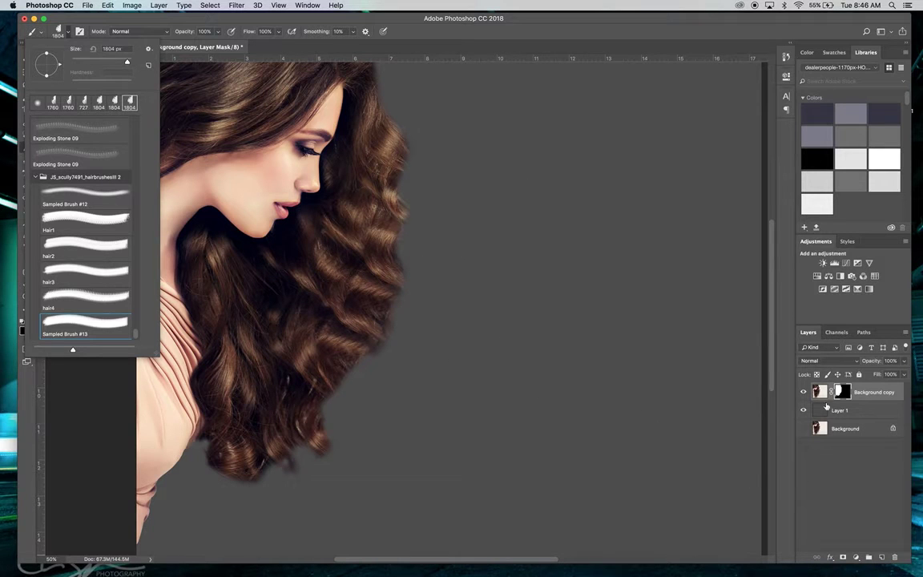
Add a new empty layer directly above Layer 1, beneath the Background copy
{"action": "left_click", "coordinate": [862, 416]}
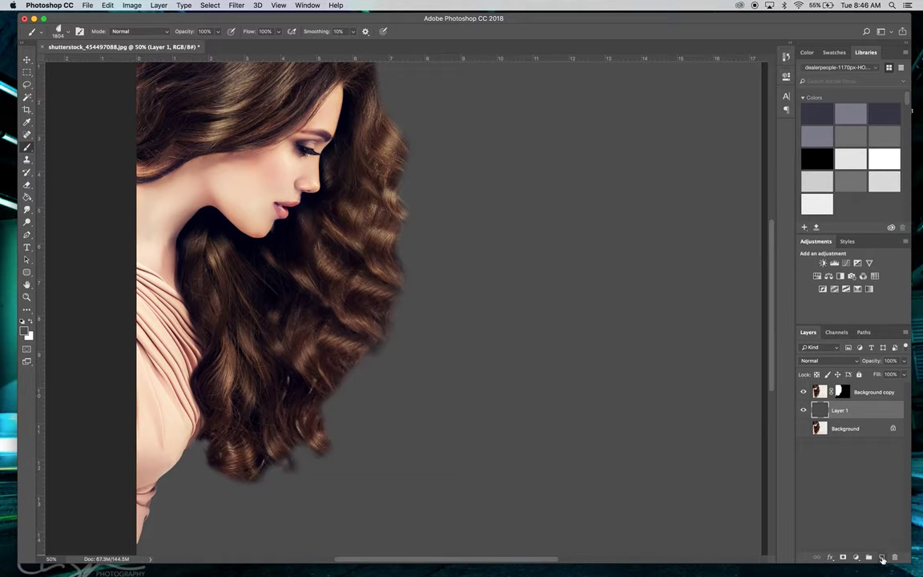
{"action": "left_click", "coordinate": [882, 557]}
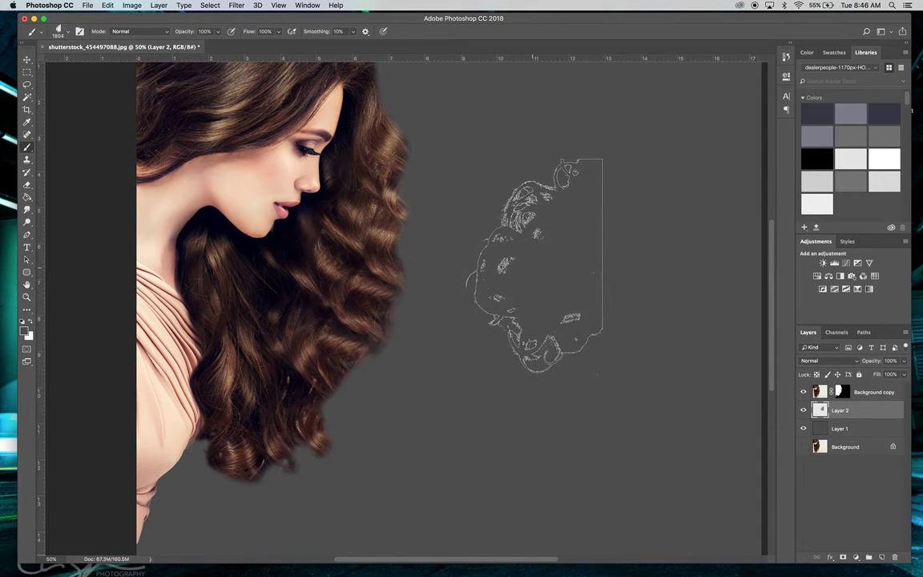
Set the foreground color to black, stamp the curly hair brush on the empty gray area as a test, and undo it
{"action": "left_click", "coordinate": [24, 329]}
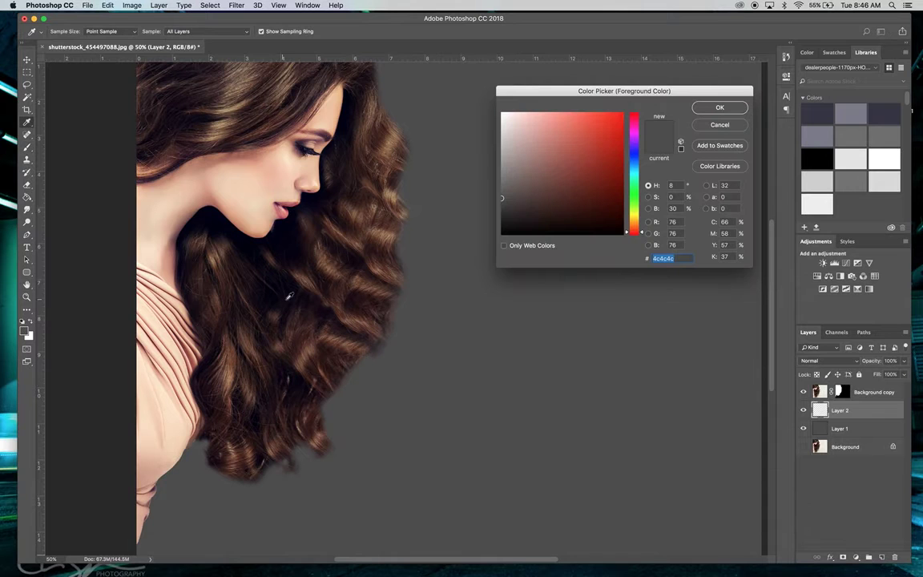
{"action": "left_click_drag", "start_coordinate": [563, 211], "coordinate": [624, 234]}
{"action": "left_click", "coordinate": [719, 108]}
{"action": "key", "text": "b"}
{"action": "left_click", "coordinate": [520, 331]}
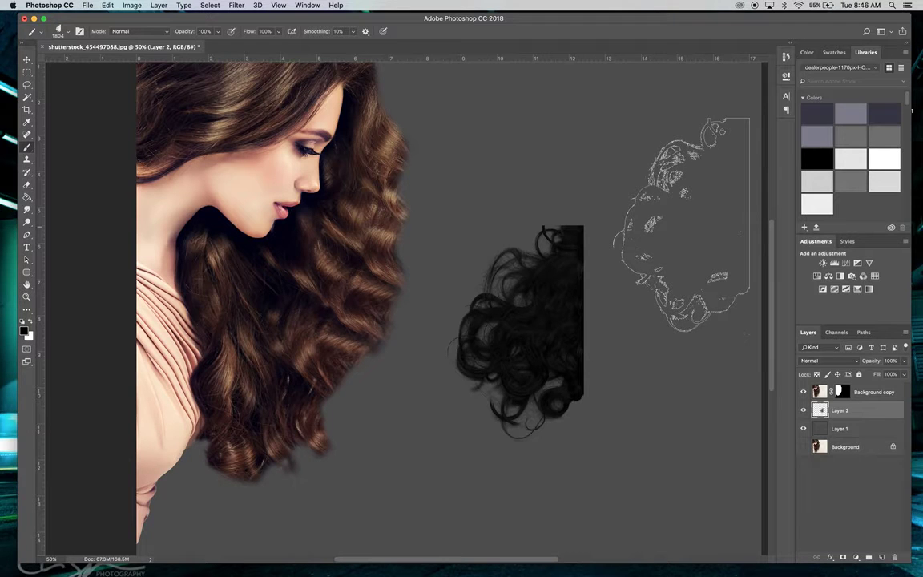
{"action": "key", "text": "super+z"}
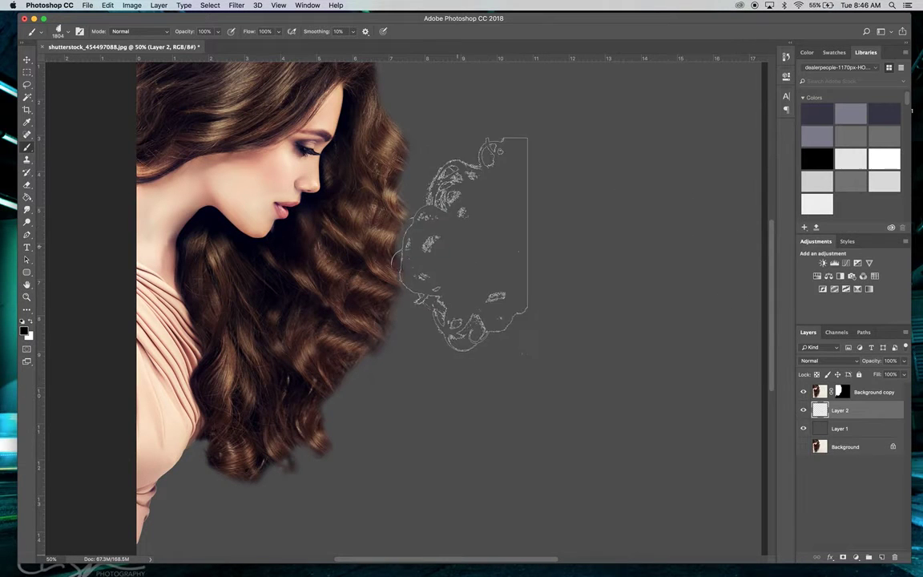
Rotate the hair brush tip a quarter turn counterclockwise so its curls hang downward, and undo a test stamp below the hair
{"action": "left_click", "coordinate": [68, 36]}
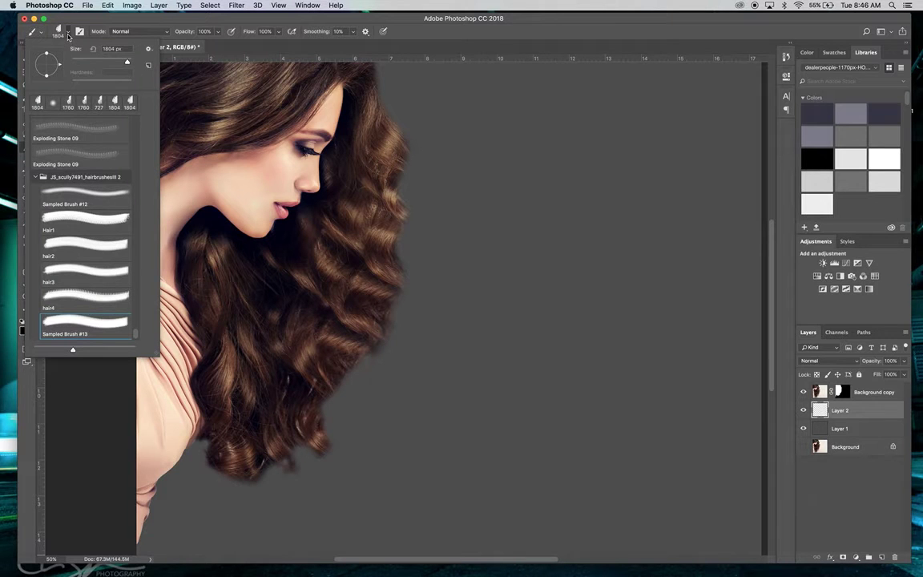
{"action": "mouse_move", "coordinate": [47, 53]}
{"action": "left_mouse_down"}
{"action": "mouse_move", "coordinate": [39, 49]}
{"action": "mouse_move", "coordinate": [45, 55]}
{"action": "left_mouse_up"}
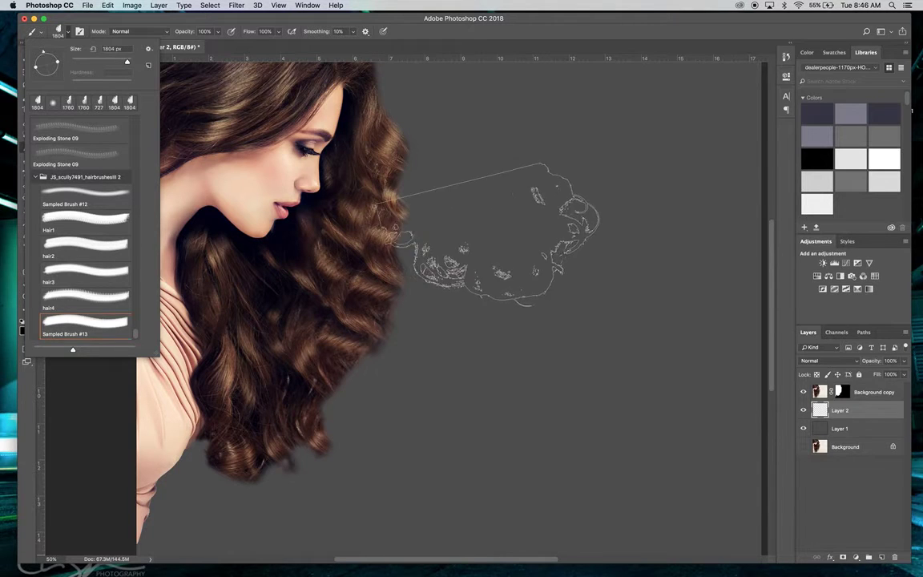
{"action": "left_click_drag", "start_coordinate": [43, 55], "coordinate": [44, 51]}
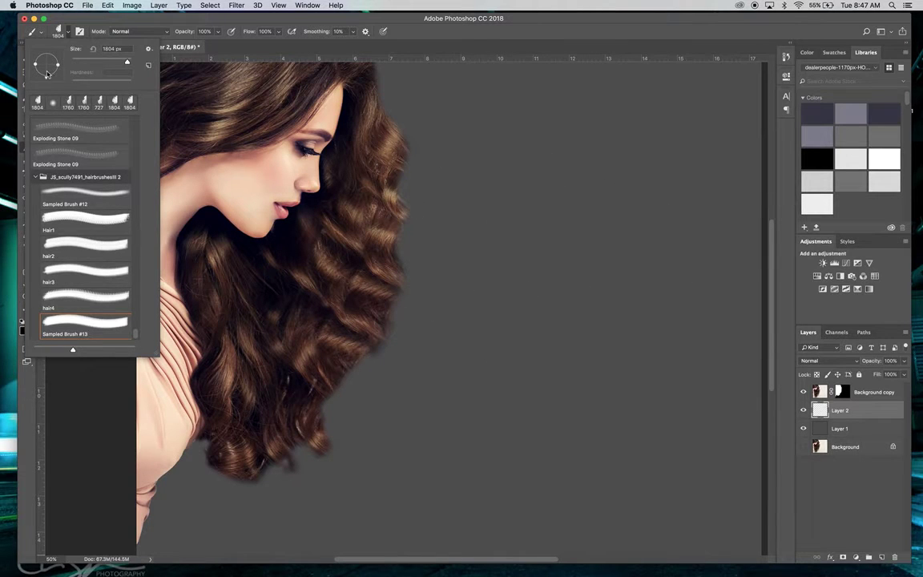
{"action": "left_click_drag", "start_coordinate": [46, 80], "coordinate": [78, 53]}
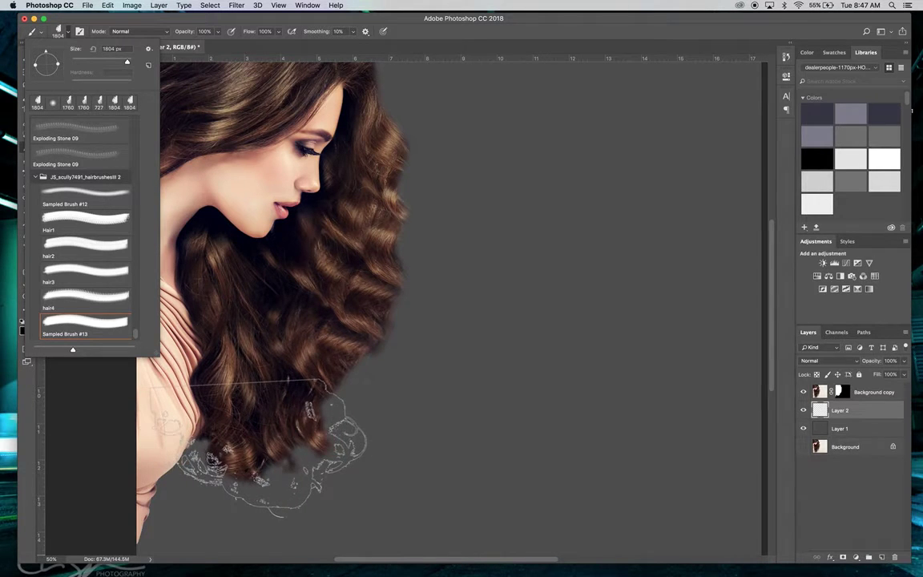
{"action": "left_click", "coordinate": [265, 447]}
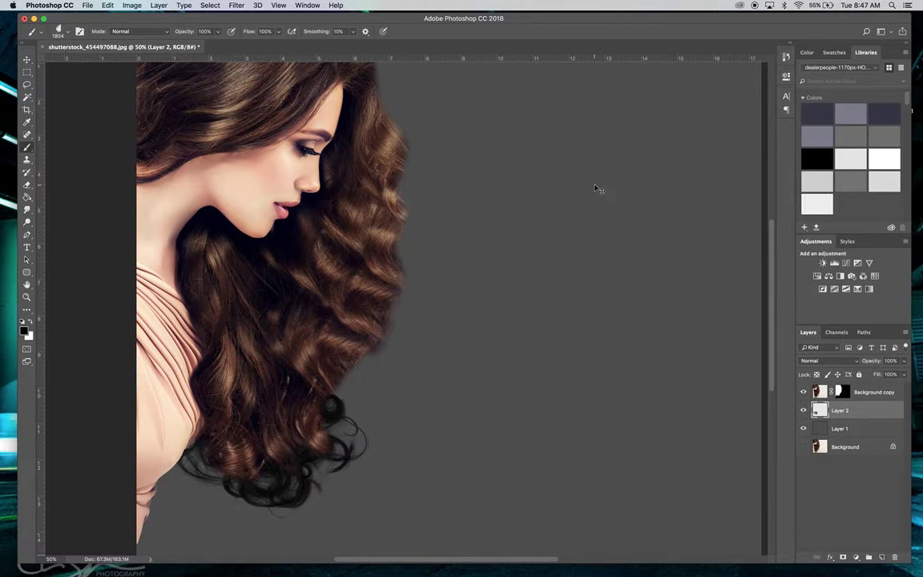
{"action": "key", "text": "super+z"}
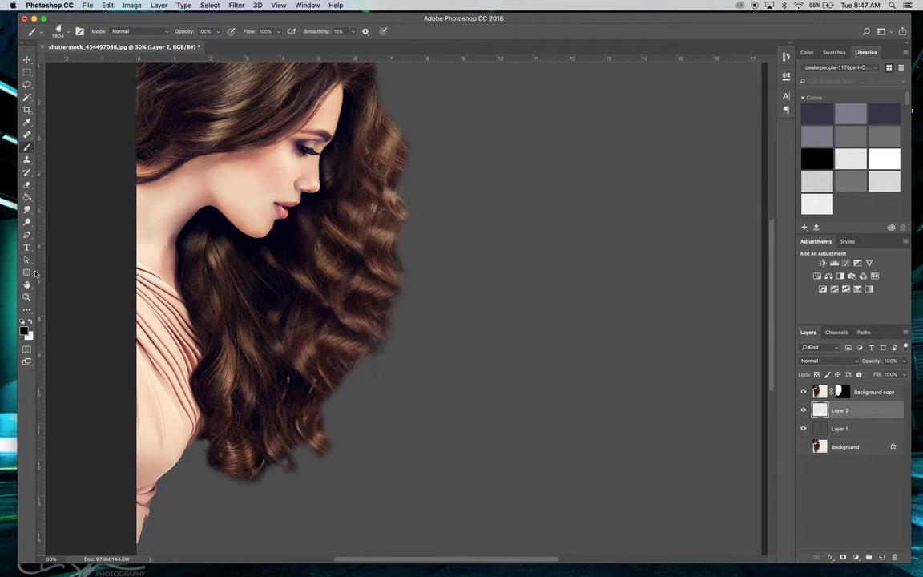
Sample a dark brown from the woman's lower hair as the foreground color for the hair brush
{"action": "left_click", "coordinate": [28, 123]}
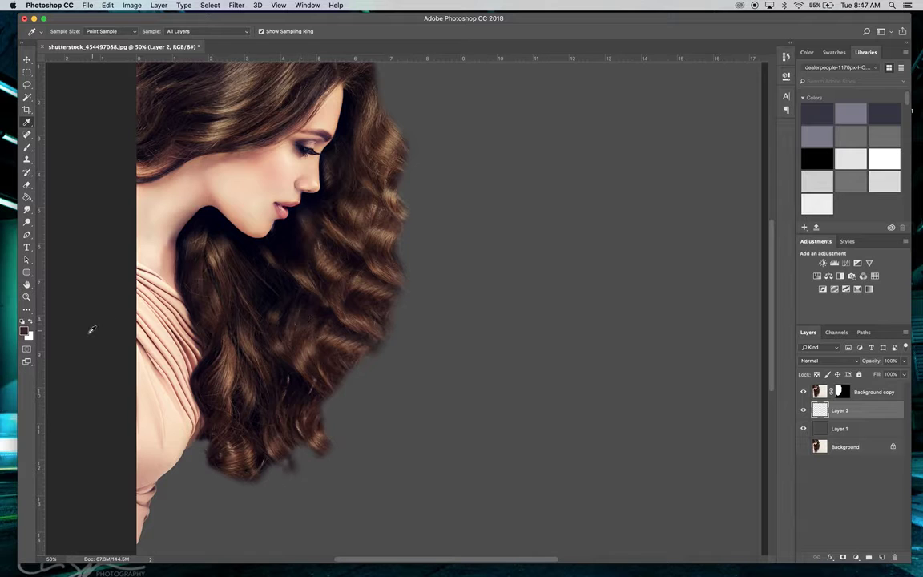
{"action": "left_click", "coordinate": [26, 148]}
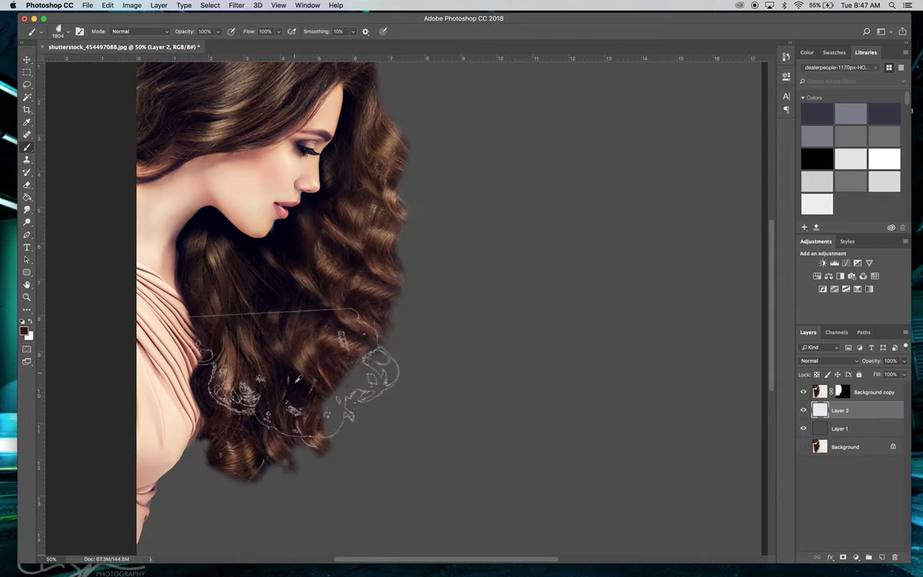
{"action": "left_click", "coordinate": [312, 347], "text": "alt"}
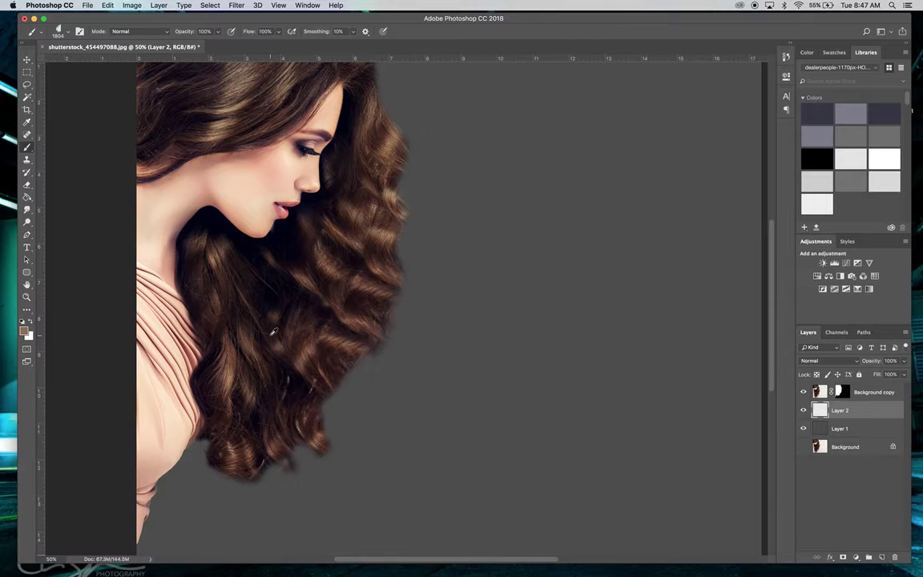
{"action": "mouse_move", "coordinate": [238, 454]}
{"action": "left_mouse_down"}
{"action": "mouse_move", "coordinate": [288, 448]}
{"action": "mouse_move", "coordinate": [250, 425]}
{"action": "left_mouse_up"}
{"action": "left_click", "coordinate": [244, 426], "text": "alt"}
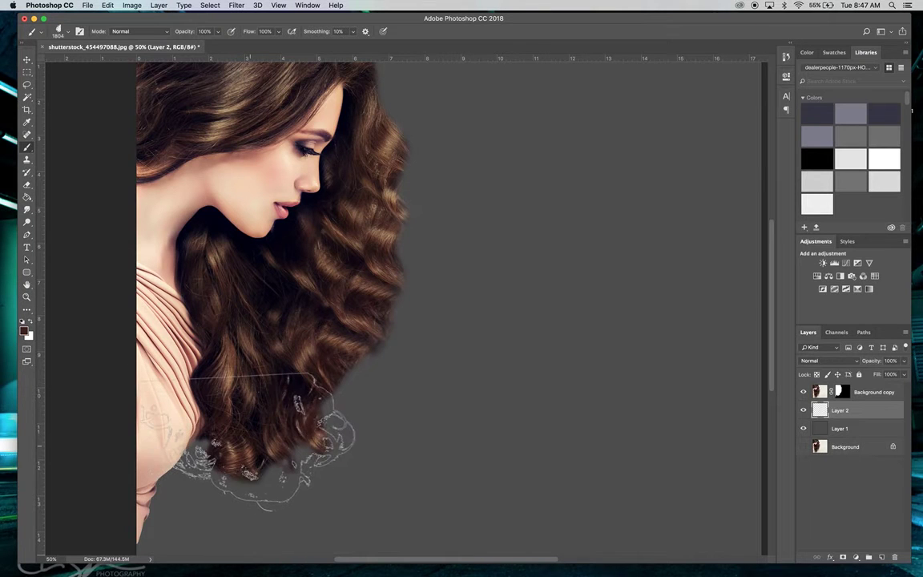
Stamp curls on Layer 2 beneath the lower ends of the hair, replacing the first stamp with a darker brown one
{"action": "left_click", "coordinate": [265, 445]}
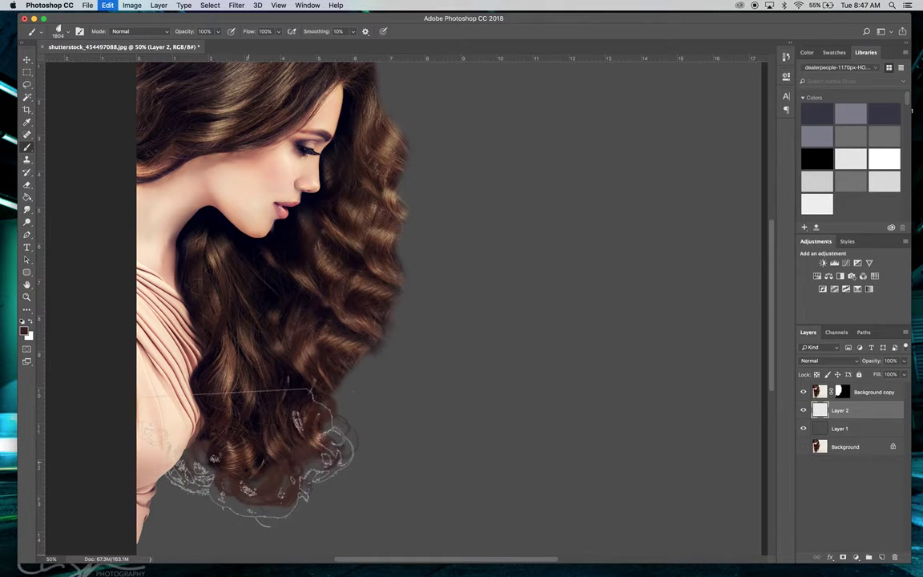
{"action": "left_click", "coordinate": [252, 449]}
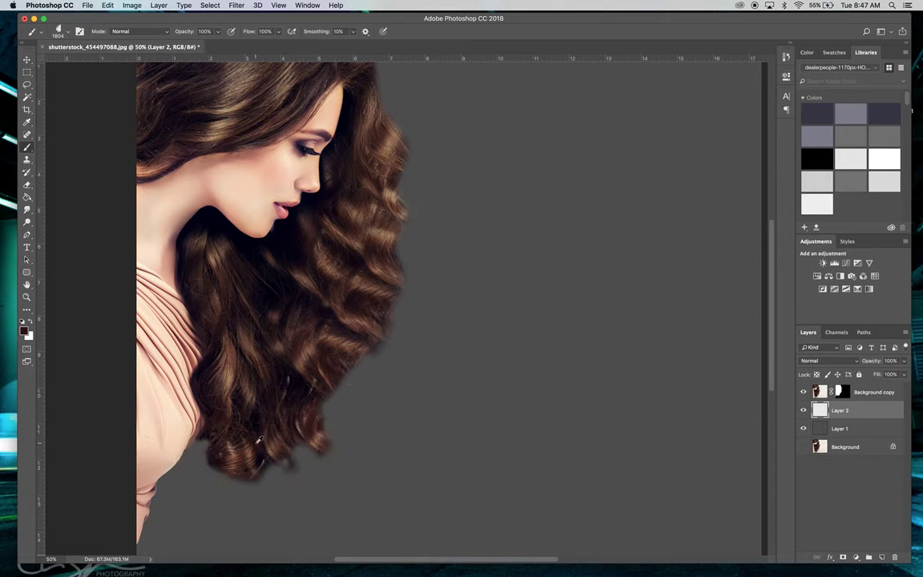
{"action": "left_click", "coordinate": [264, 439]}
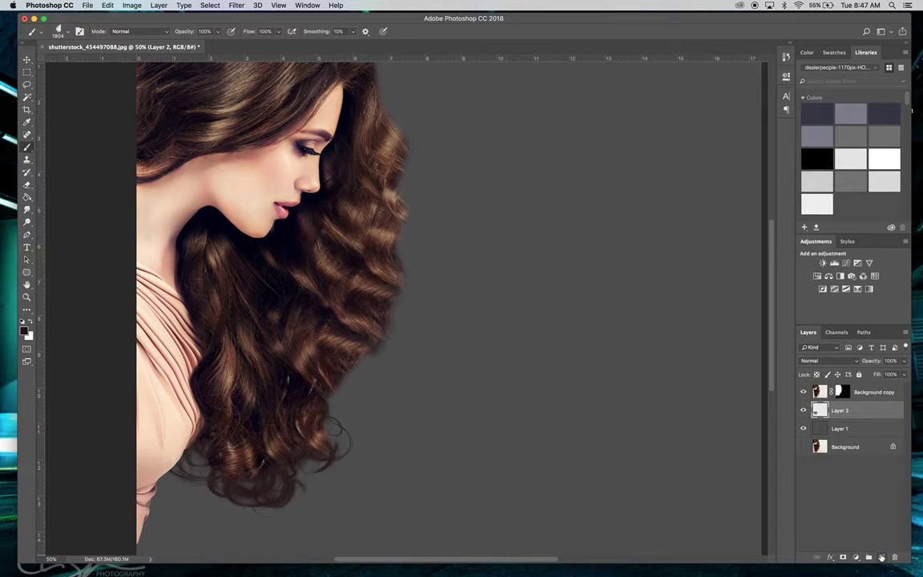
Add a new layer and stamp curls along the lower outer edge of the hair using the hair4 brush, angled outward at 1857 px
{"action": "left_click", "coordinate": [881, 556]}
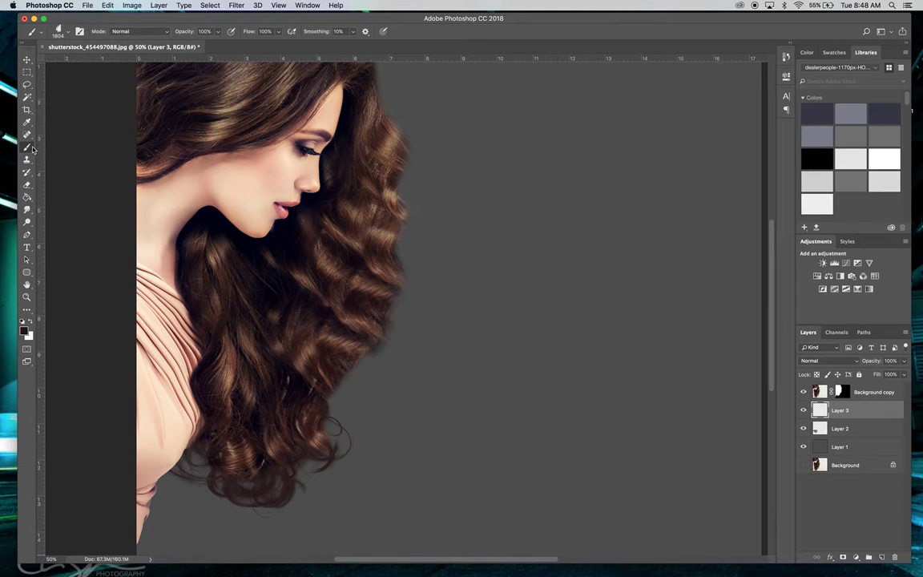
{"action": "left_click", "coordinate": [64, 32]}
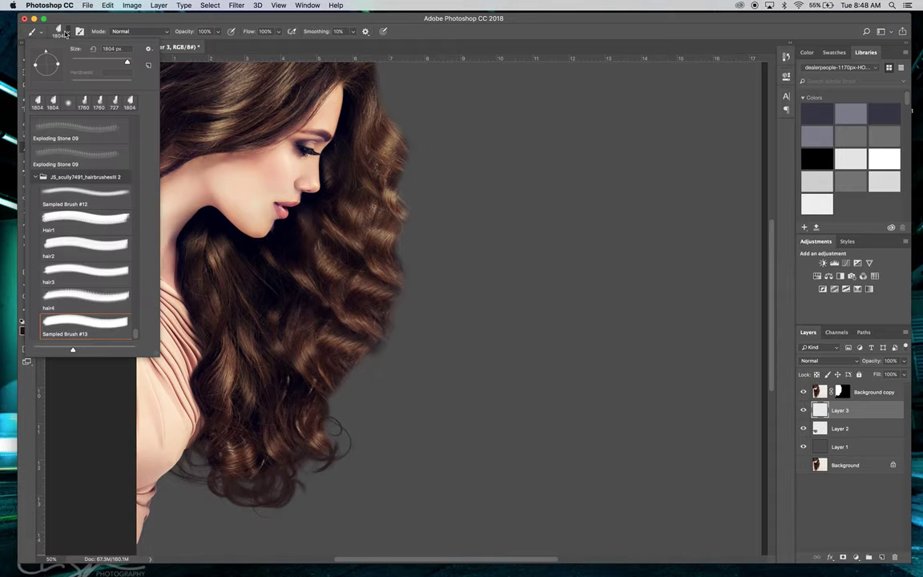
{"action": "left_click", "coordinate": [90, 298]}
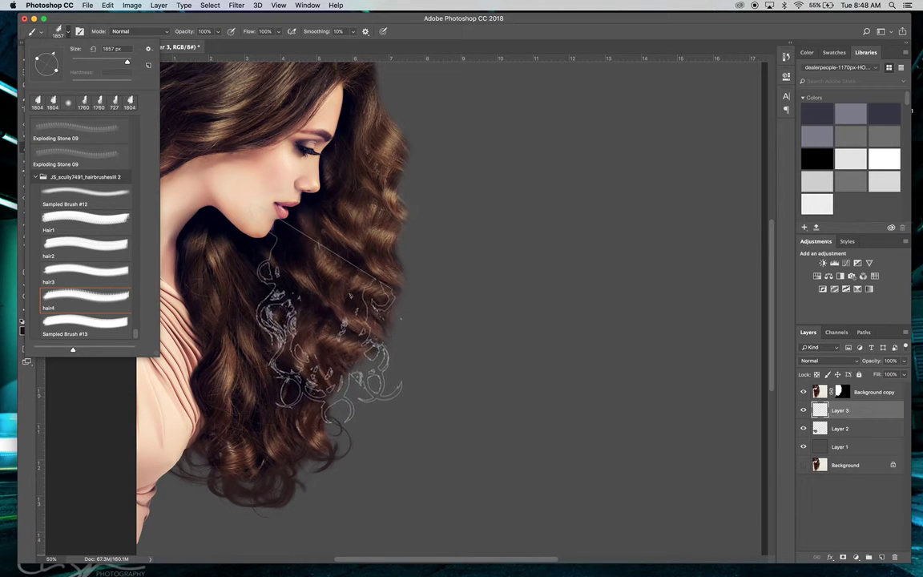
{"action": "left_click", "coordinate": [330, 321]}
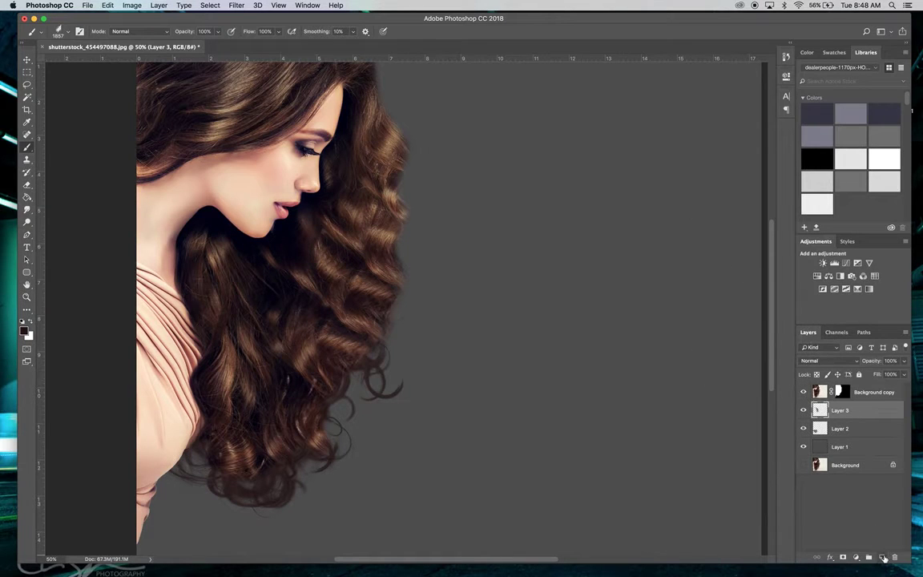
Add another layer, choose the Hair1 brush, and undo a test stamp on the empty gray area
{"action": "left_click", "coordinate": [882, 557]}
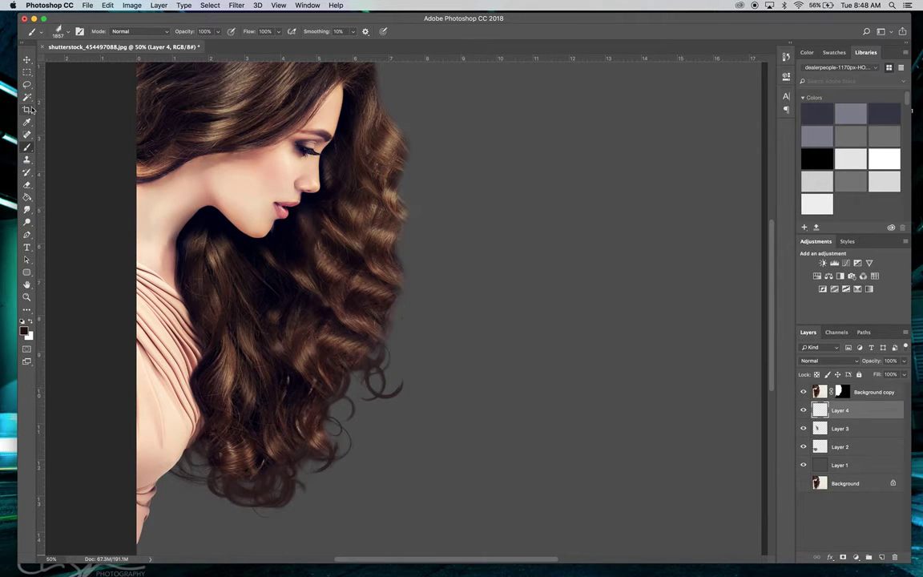
{"action": "left_click", "coordinate": [68, 32]}
{"action": "left_click", "coordinate": [72, 269]}
{"action": "left_click", "coordinate": [76, 239]}
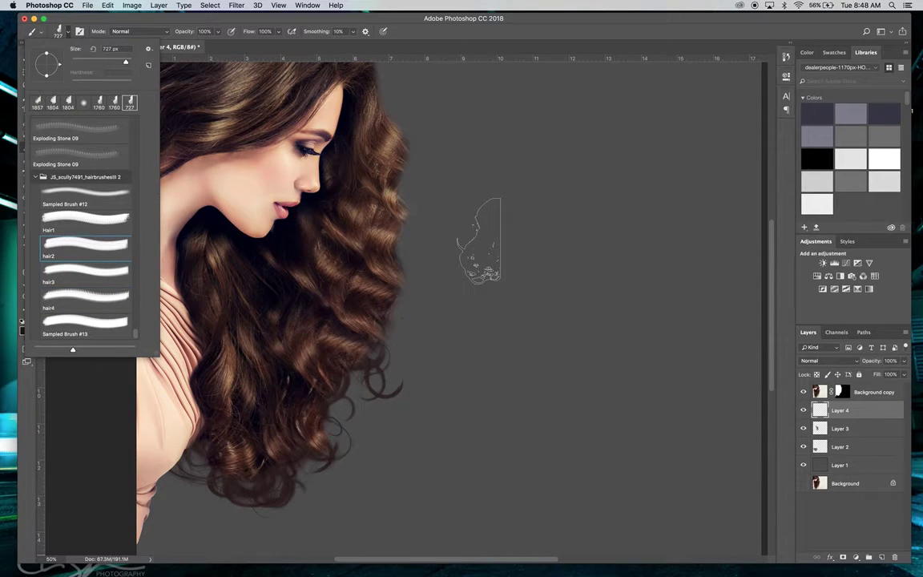
{"action": "left_click", "coordinate": [96, 223]}
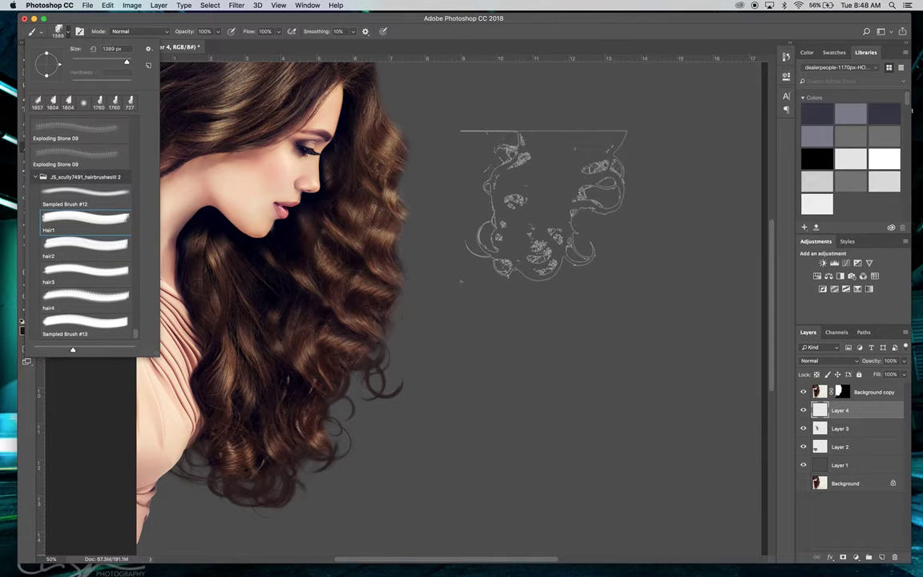
{"action": "left_click", "coordinate": [543, 205]}
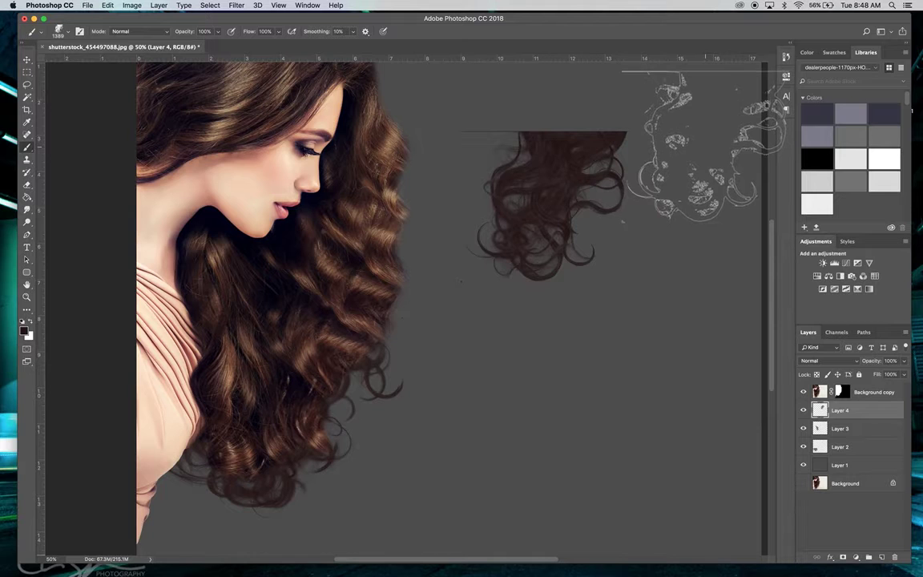
{"action": "key", "text": "super+z"}
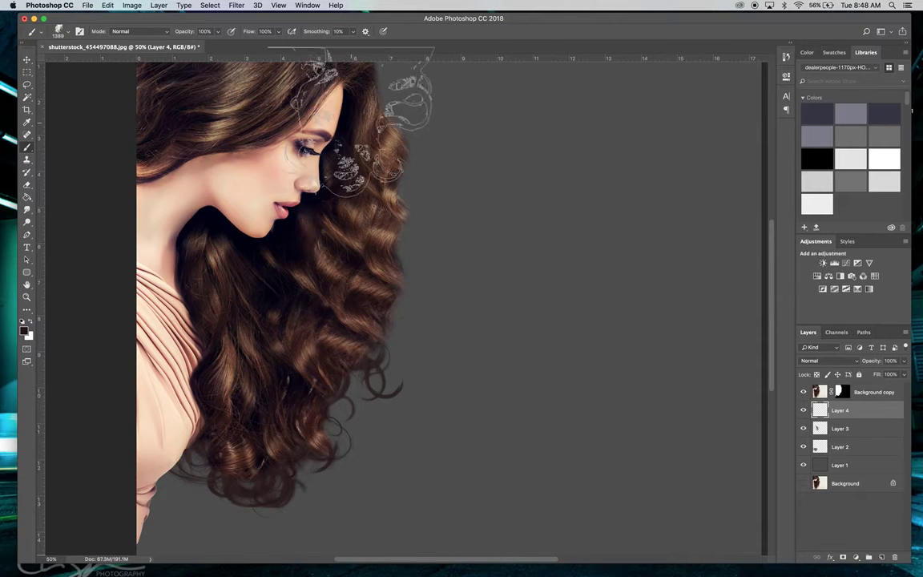
Tilt the Hair1 tip outward at 2120 px and stamp curls along the middle outer edge of the hair, replacing the first stamp
{"action": "left_click", "coordinate": [68, 33]}
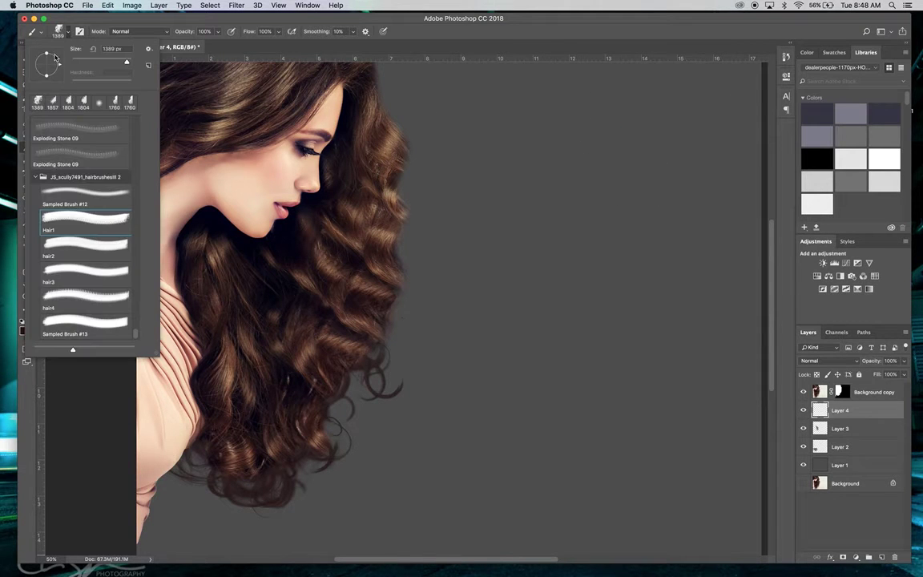
{"action": "left_click_drag", "start_coordinate": [53, 58], "coordinate": [54, 72]}
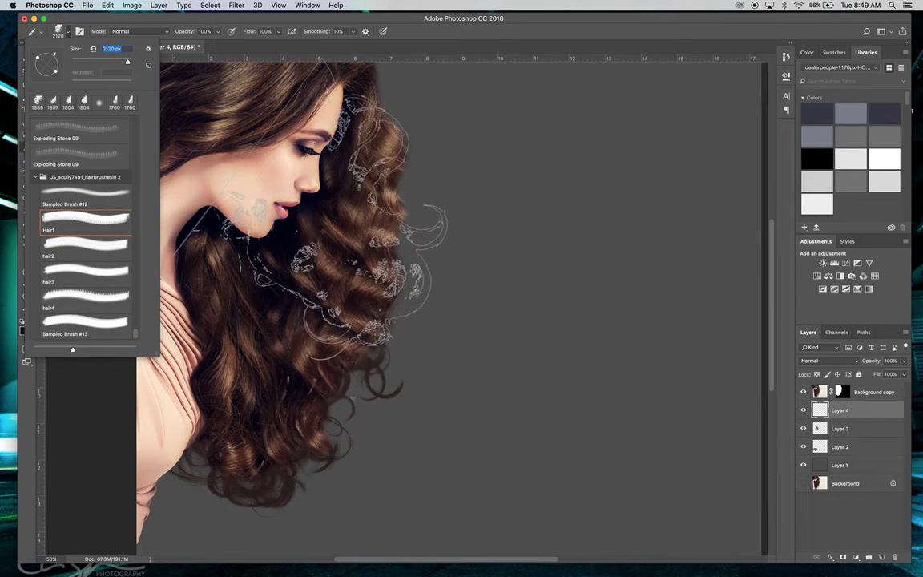
{"action": "left_click", "coordinate": [337, 227]}
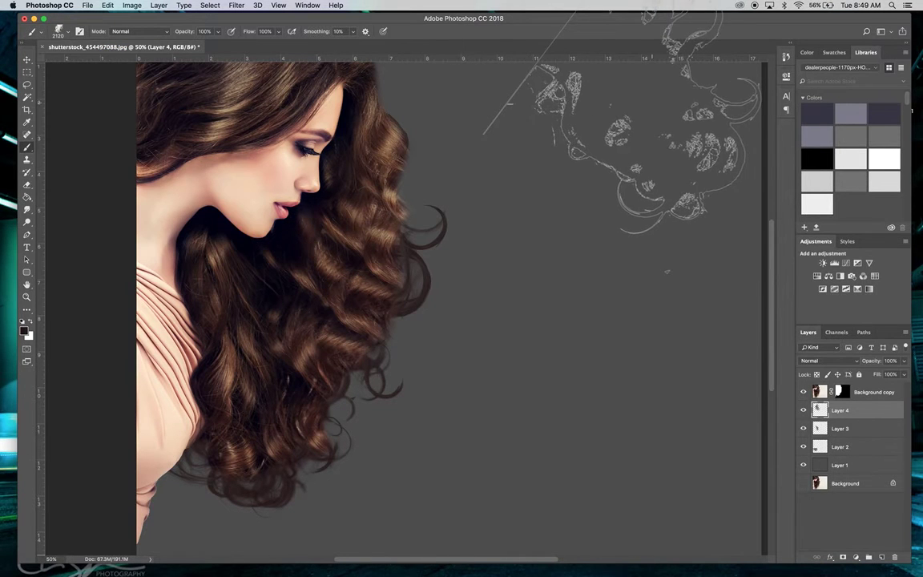
{"action": "key", "text": "super+z"}
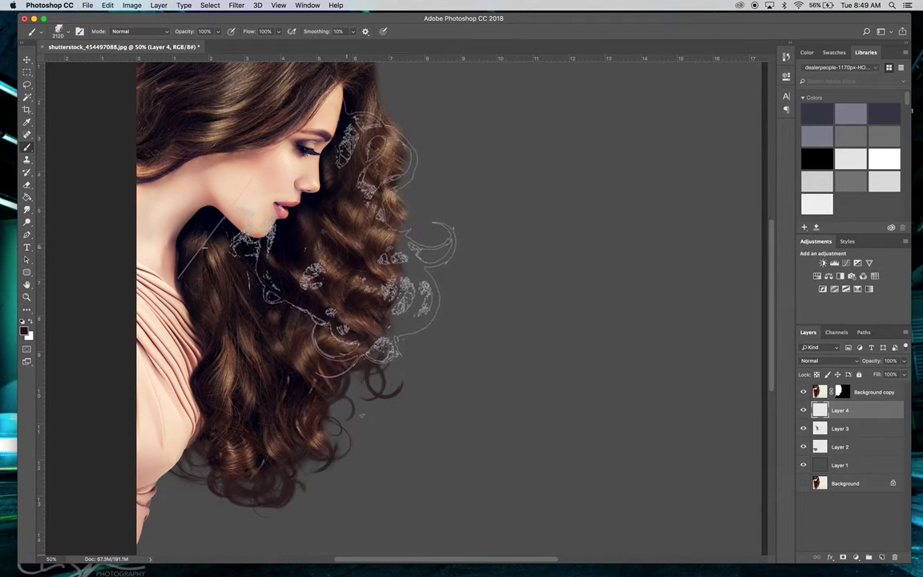
{"action": "left_click", "coordinate": [340, 234]}
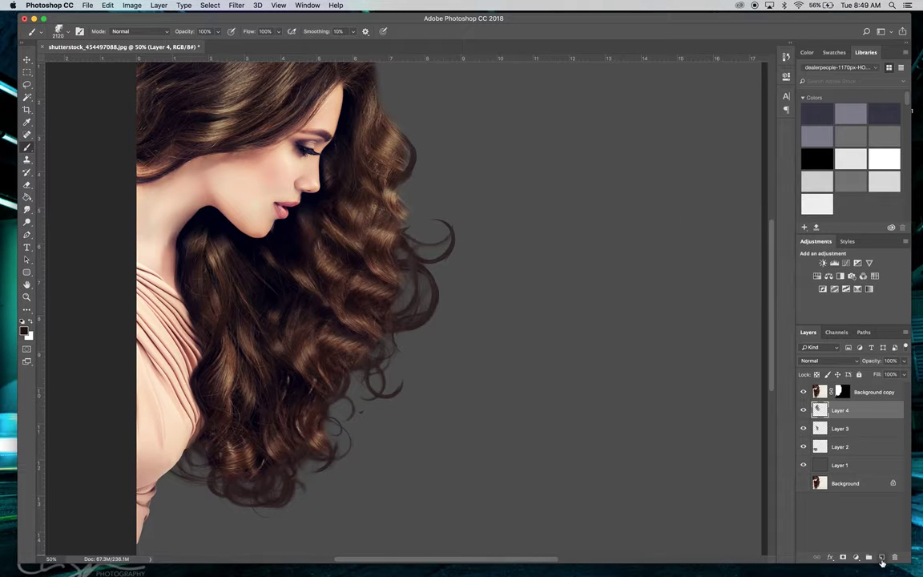
Add a new layer and try stamping the hair2 brush, rotated to follow the hair at 2120 px, over the upper outer hair edge
{"action": "left_click", "coordinate": [882, 558]}
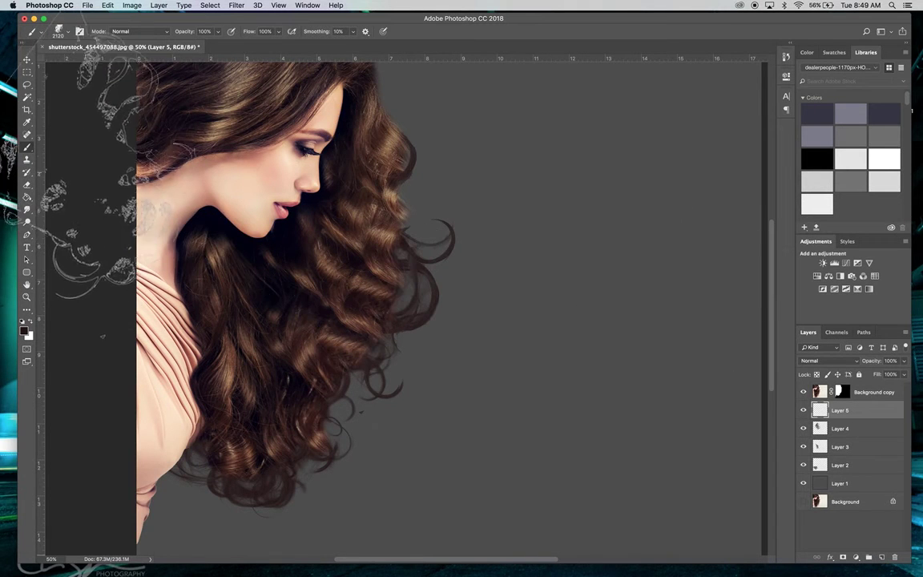
{"action": "left_click", "coordinate": [68, 33]}
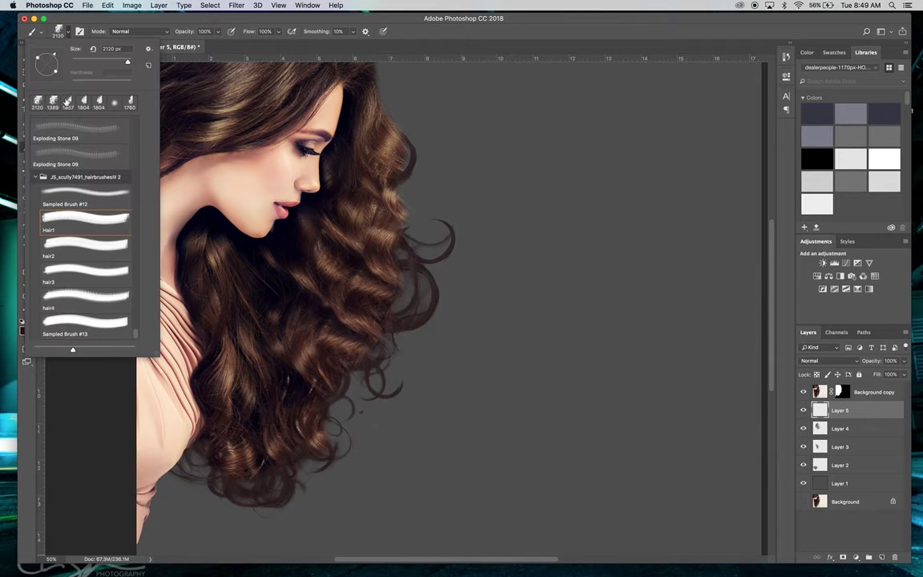
{"action": "left_click", "coordinate": [83, 243]}
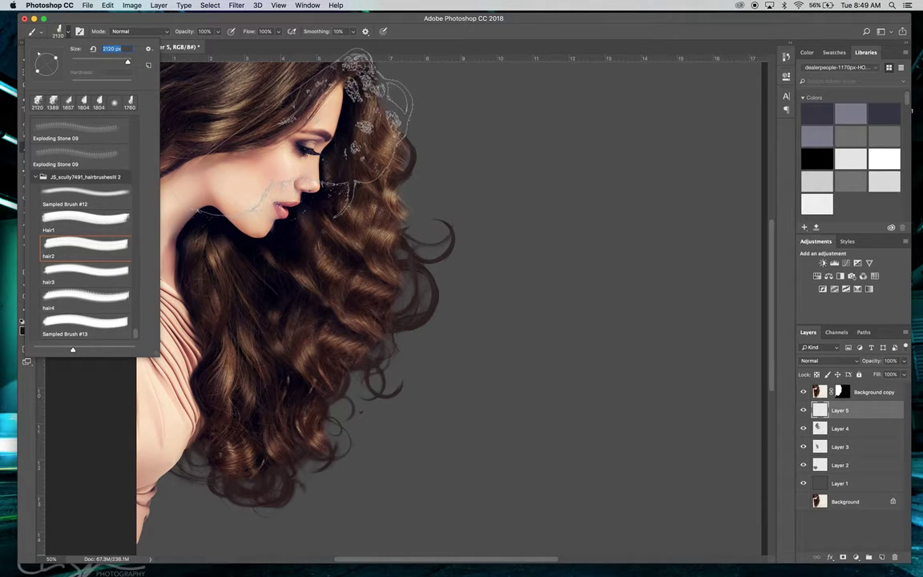
{"action": "left_click", "coordinate": [293, 135]}
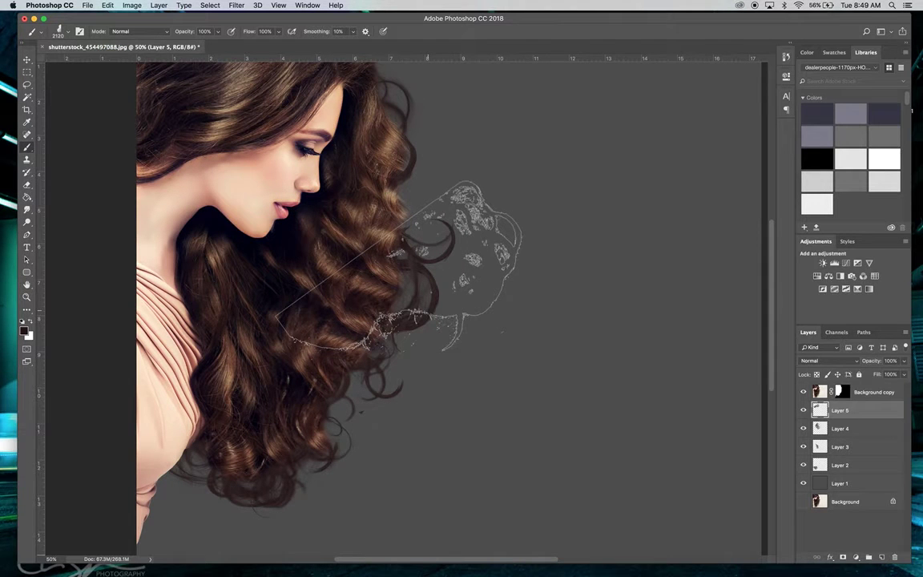
Replace the upper curl stamp with a smaller one, using the hair2 brush at 1700 px with its tip angle readjusted
{"action": "key", "text": "bracketleft"}
{"action": "key", "text": "bracketleft"}
{"action": "key", "text": "bracketleft"}
{"action": "key", "text": "bracketleft"}
{"action": "key", "text": "bracketleft"}
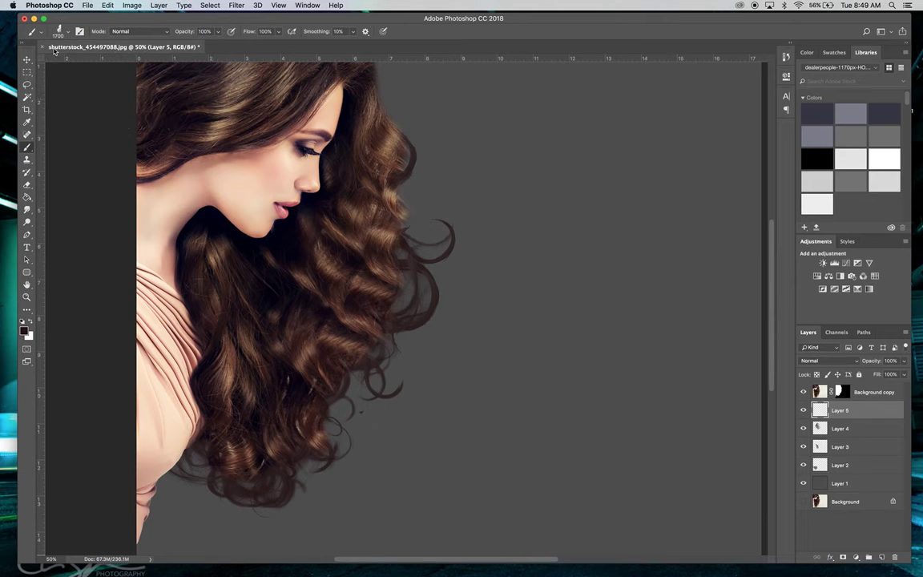
{"action": "left_click", "coordinate": [68, 34]}
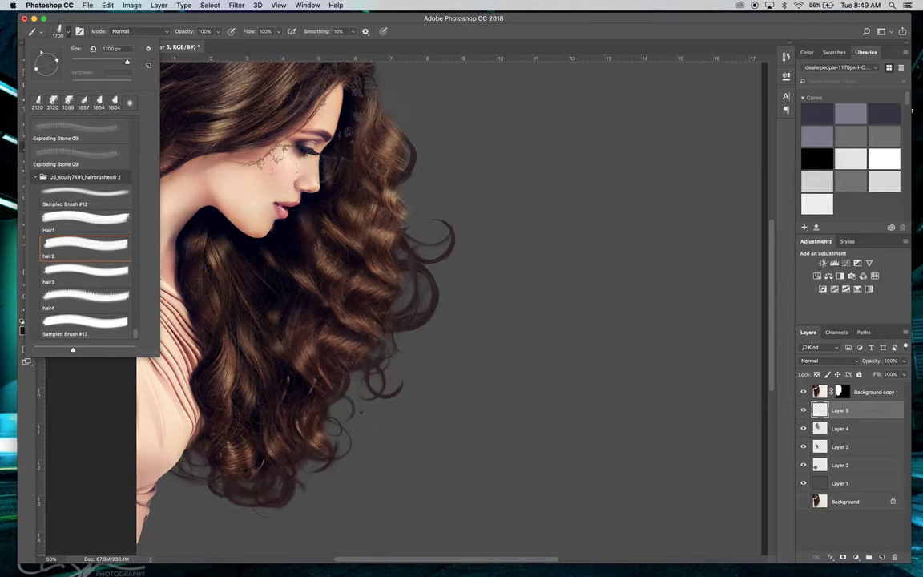
{"action": "left_click", "coordinate": [309, 132]}
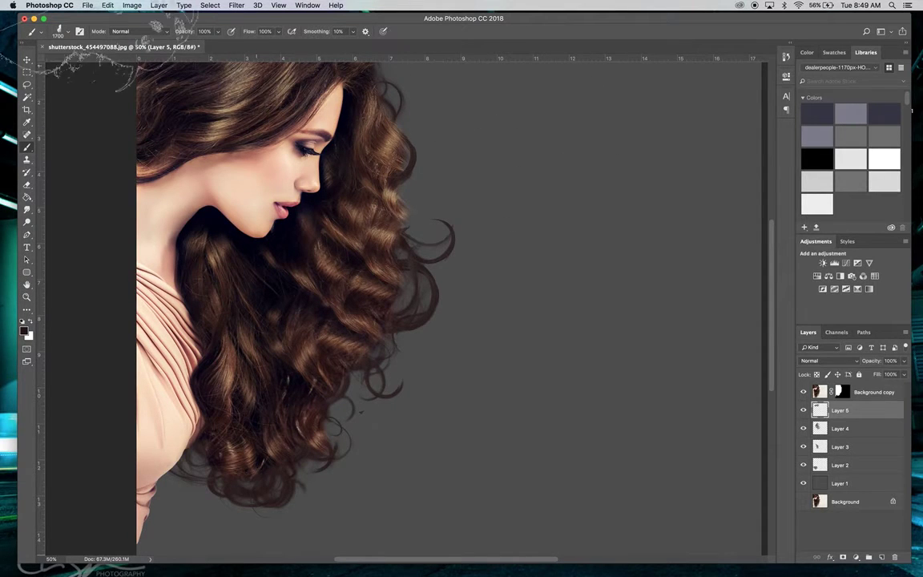
Rotate the hair2 tip to follow the crown and stamp strands along the top outer edge of the hair on Layer 5
{"action": "left_click", "coordinate": [69, 35]}
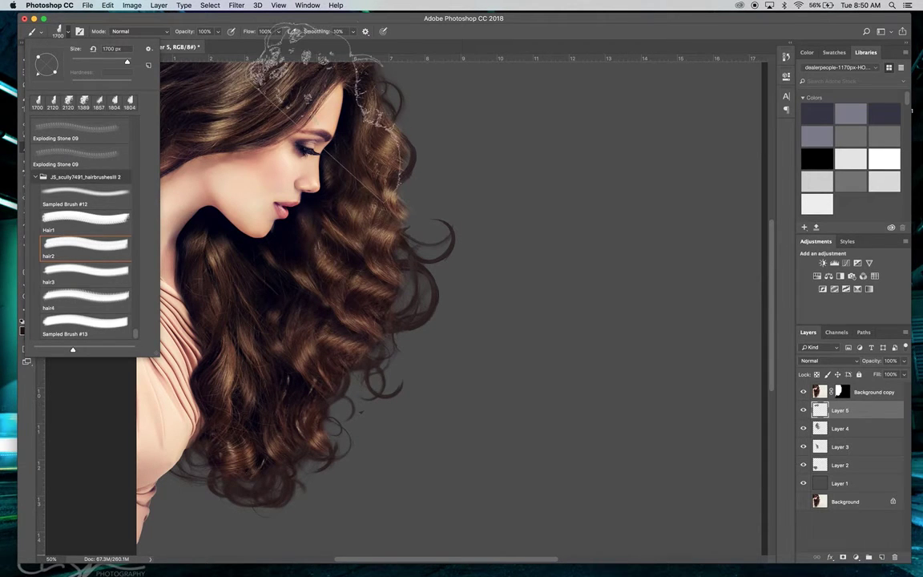
{"action": "scroll", "coordinate": [308, 88], "scroll_direction": "up", "scroll_amount": 5}
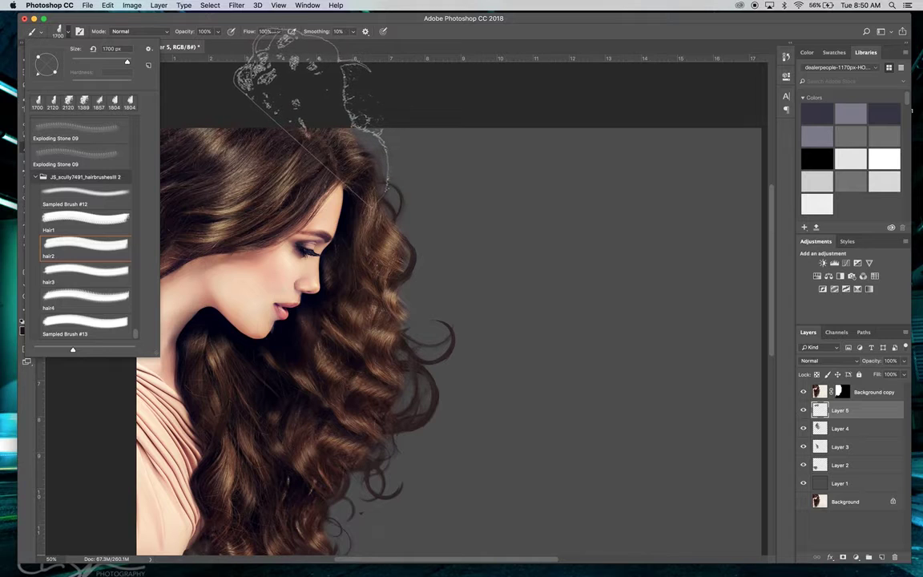
{"action": "left_click", "coordinate": [310, 115]}
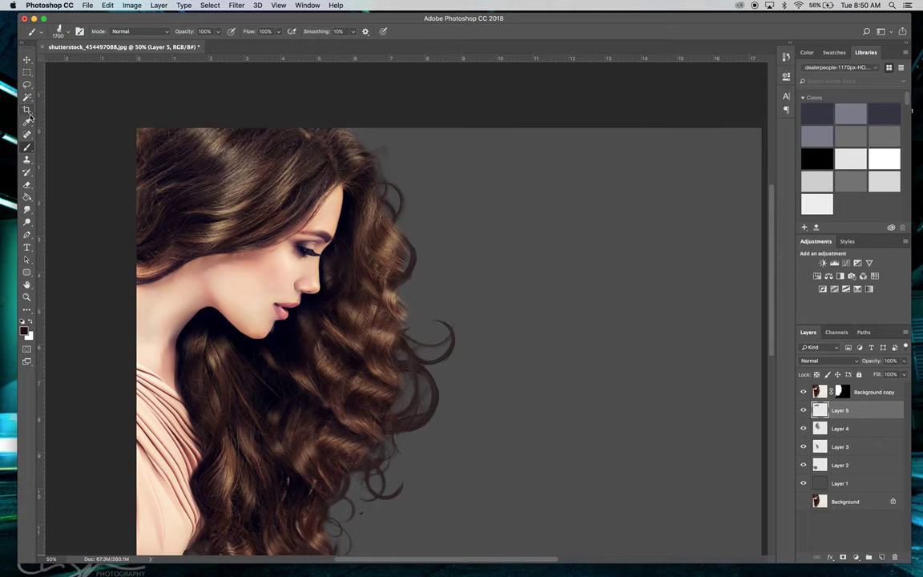
Erase the stray, faint strands beyond the crown and upper hair edge on Layer 5, reducing the Eraser to 100 px for the finer cleanup
{"action": "left_click", "coordinate": [26, 184]}
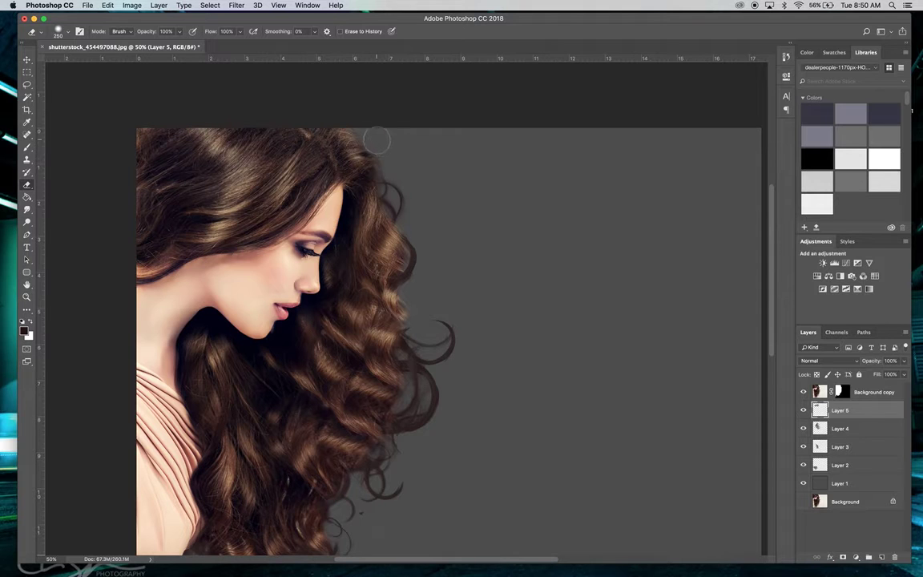
{"action": "left_click", "coordinate": [28, 149]}
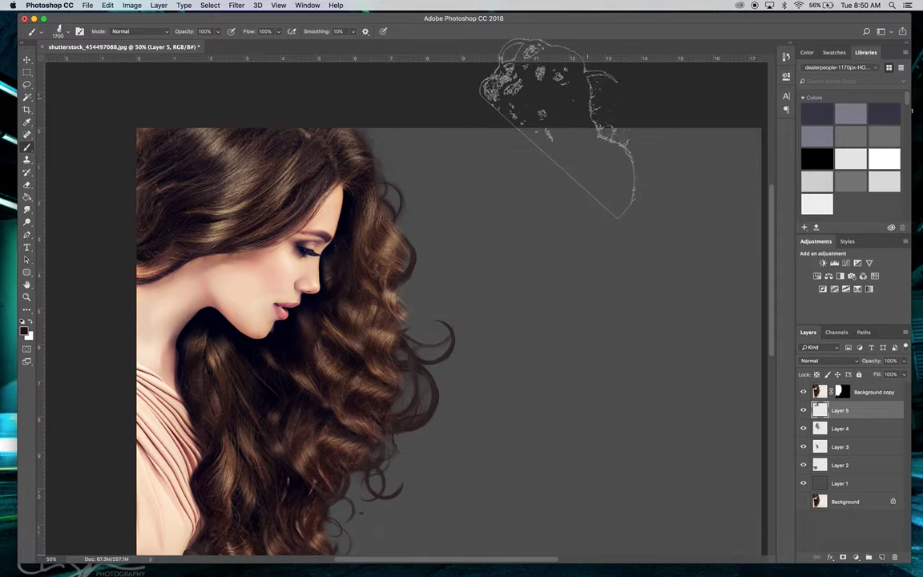
{"action": "left_click", "coordinate": [26, 296]}
{"action": "left_click_drag", "start_coordinate": [403, 140], "coordinate": [403, 140]}
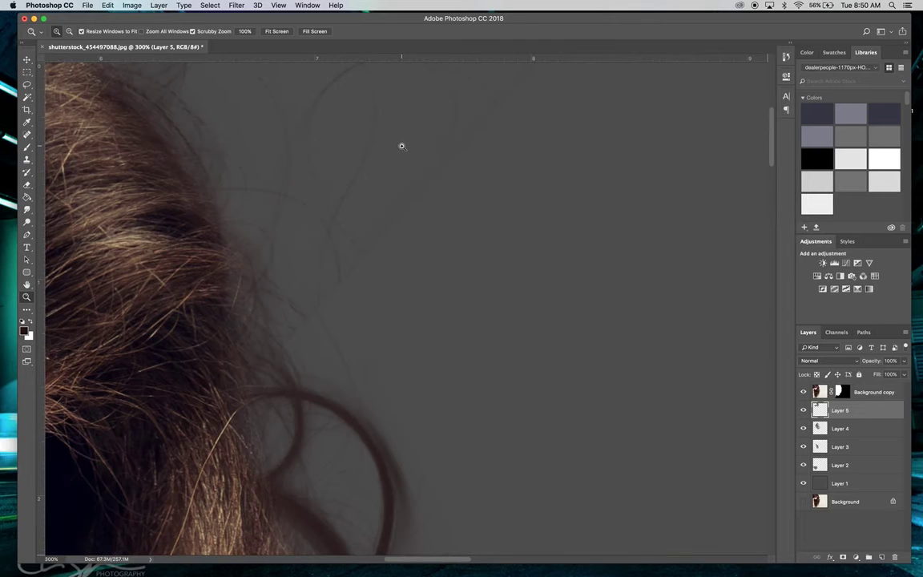
{"action": "left_click", "coordinate": [405, 148], "text": "alt"}
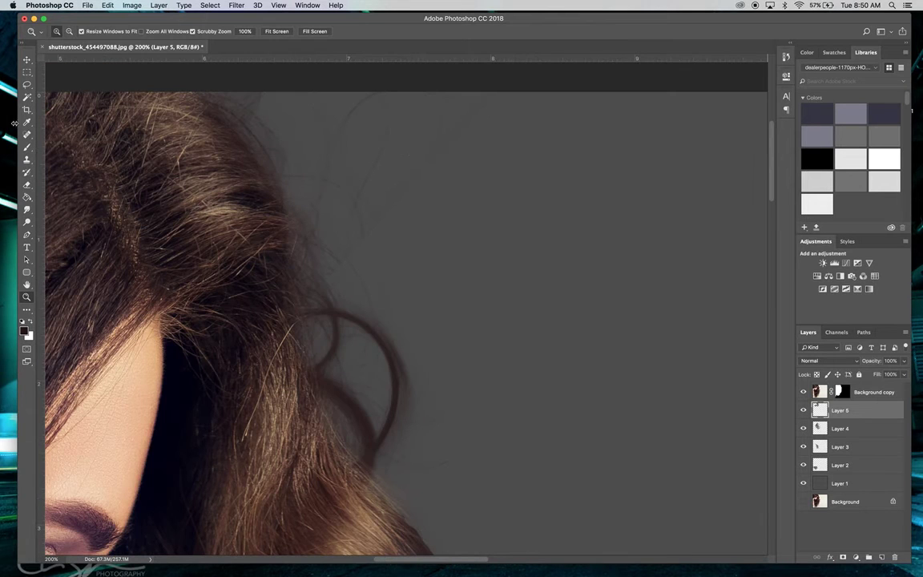
{"action": "left_click", "coordinate": [27, 184]}
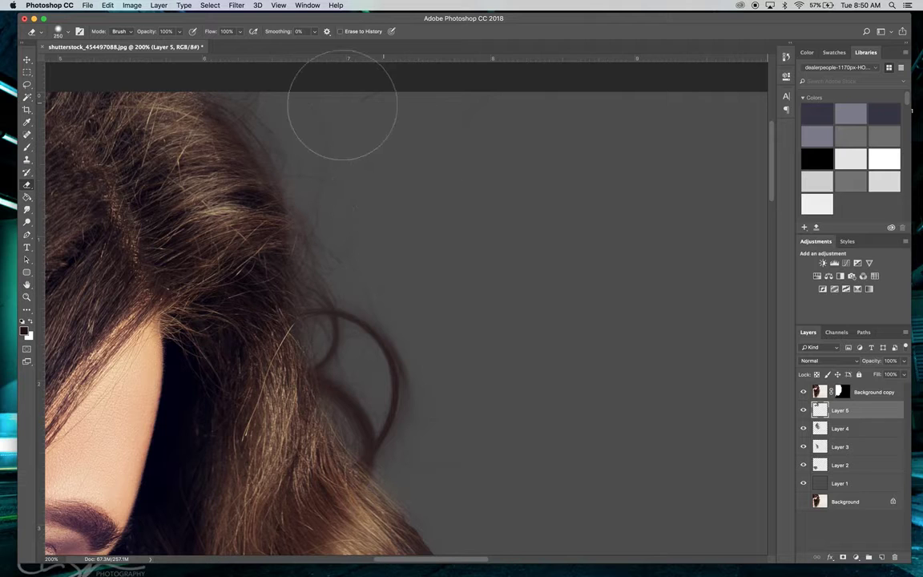
{"action": "key", "text": "bracketleft"}
{"action": "key", "text": "bracketleft"}
{"action": "key", "text": "bracketleft"}
{"action": "key", "text": "bracketleft"}
{"action": "key", "text": "bracketleft"}
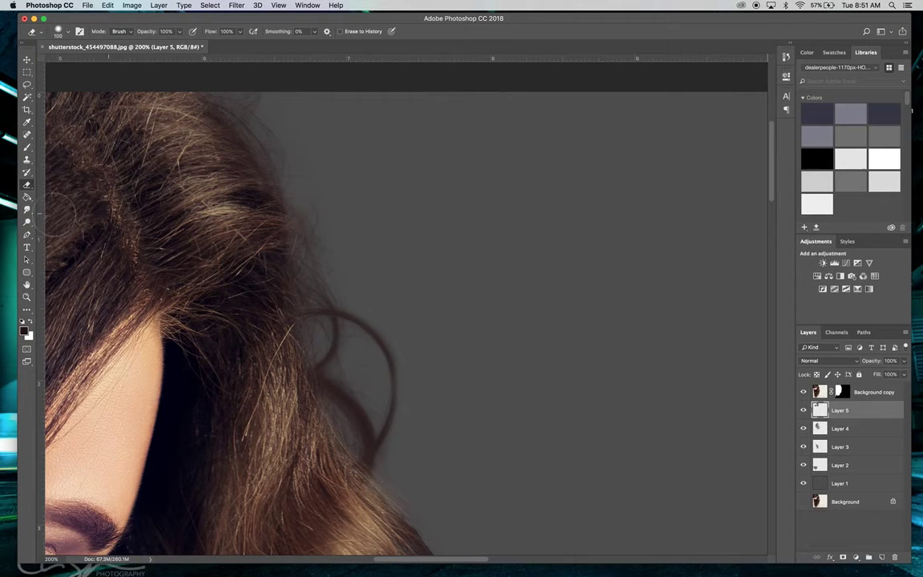
Erase the jagged bits along the lower edge of the large upper curl on Layer 4, with the Eraser reduced to 50 px
{"action": "left_click", "coordinate": [27, 296]}
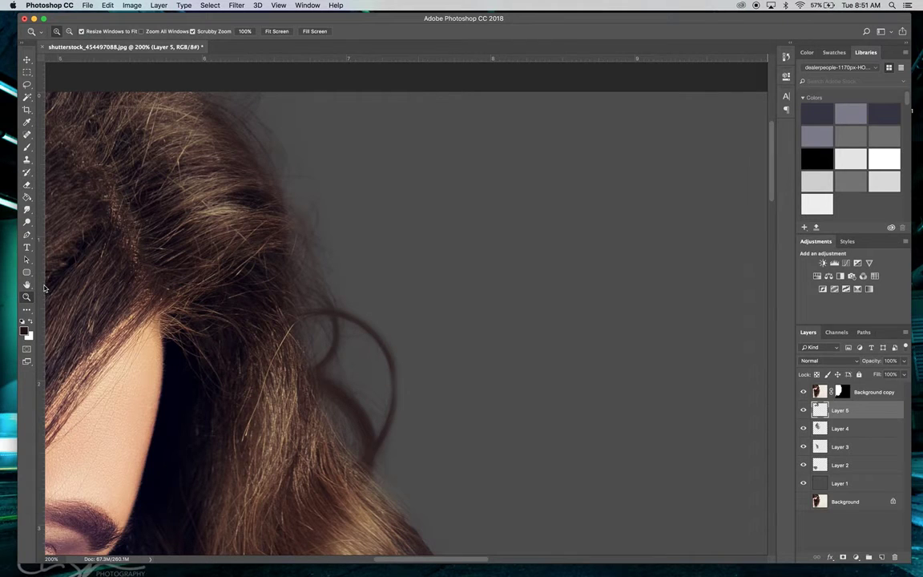
{"action": "left_click", "coordinate": [251, 316], "text": "alt"}
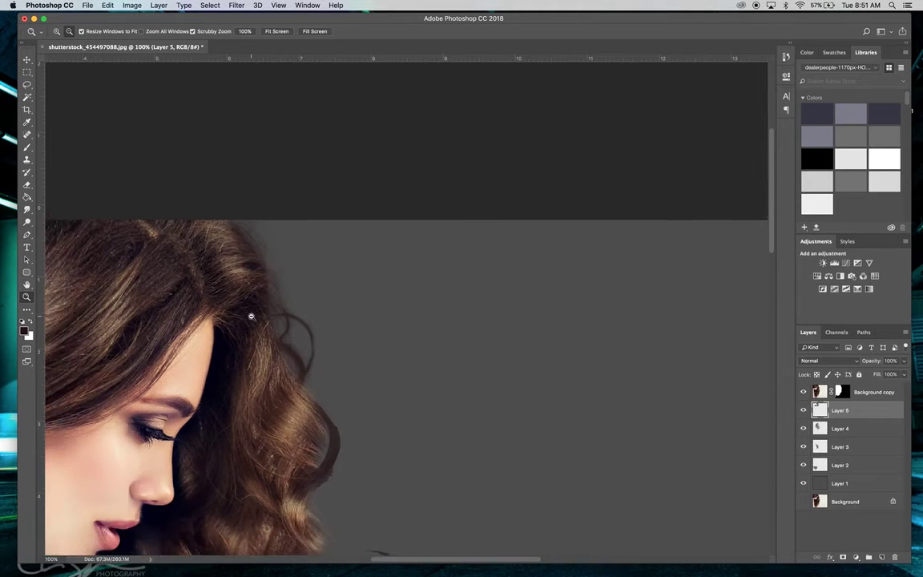
{"action": "left_click", "coordinate": [299, 374]}
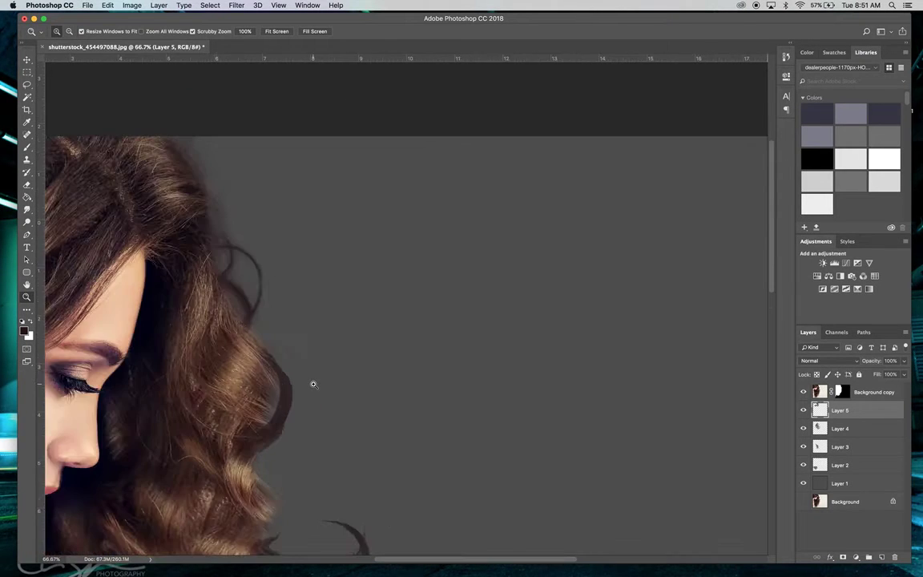
{"action": "scroll", "coordinate": [241, 398], "scroll_direction": "down", "scroll_amount": 5}
{"action": "scroll", "coordinate": [240, 398], "scroll_direction": "left", "scroll_amount": 3}
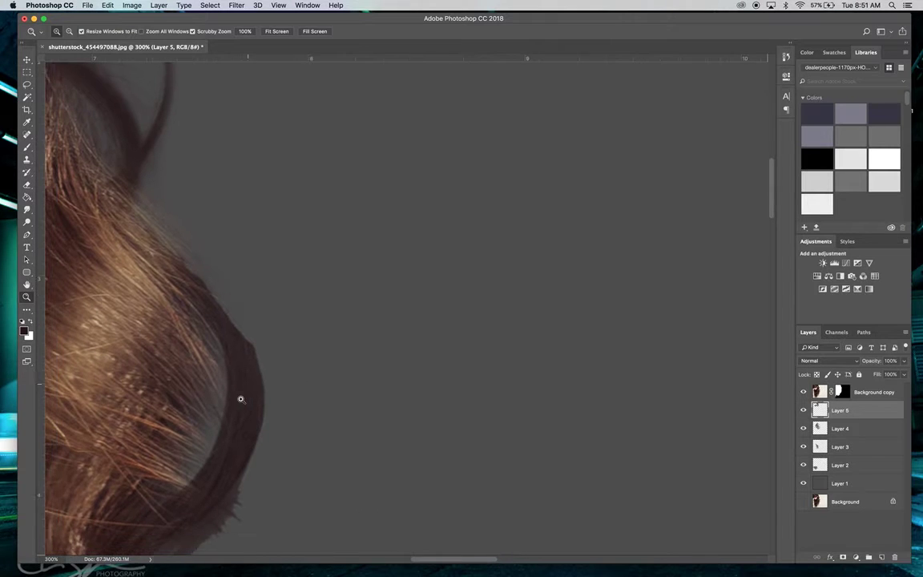
{"action": "left_click", "coordinate": [26, 186]}
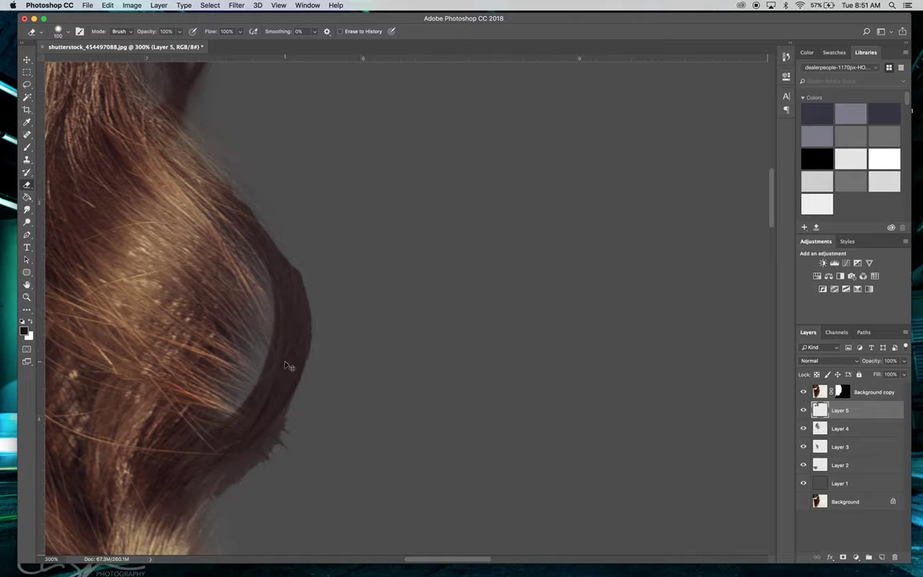
{"action": "left_click", "coordinate": [803, 428]}
{"action": "left_click", "coordinate": [803, 428]}
{"action": "left_click", "coordinate": [839, 429]}
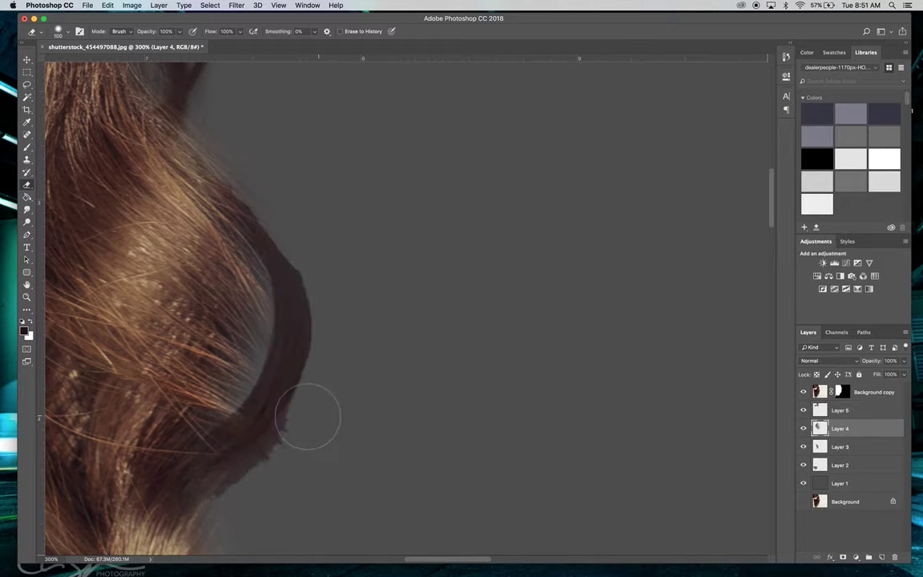
{"action": "key", "text": "bracketleft"}
{"action": "key", "text": "bracketleft"}
{"action": "key", "text": "bracketleft"}
{"action": "key", "text": "bracketleft"}
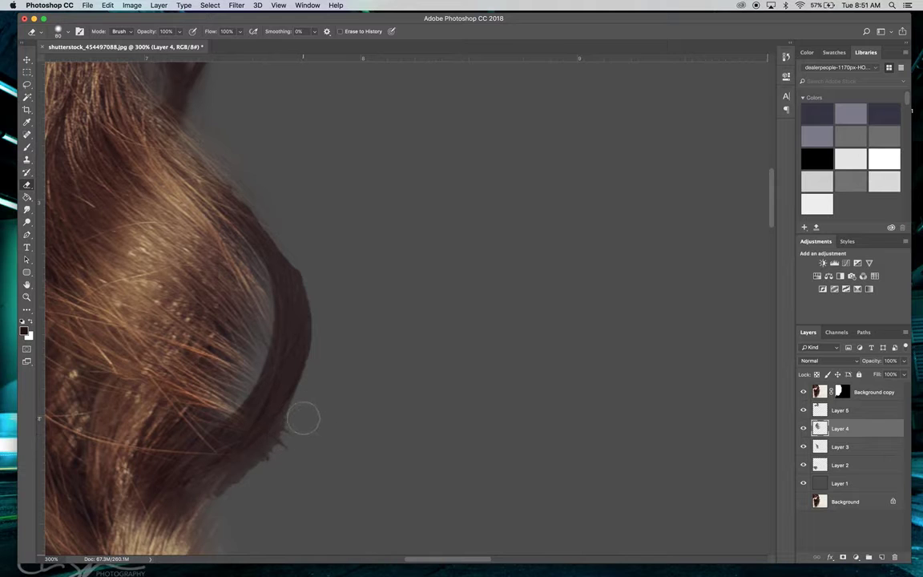
{"action": "left_click_drag", "start_coordinate": [286, 440], "coordinate": [228, 497]}
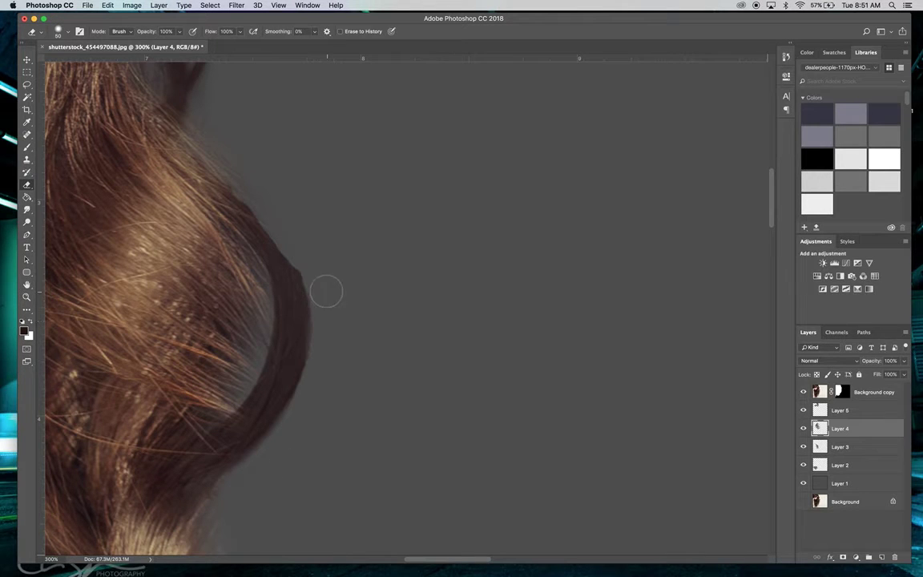
Try shaving down the outer edge of the large upper curl on Layer 4 with the 50 px Eraser
{"action": "left_click_drag", "start_coordinate": [320, 310], "coordinate": [314, 378]}
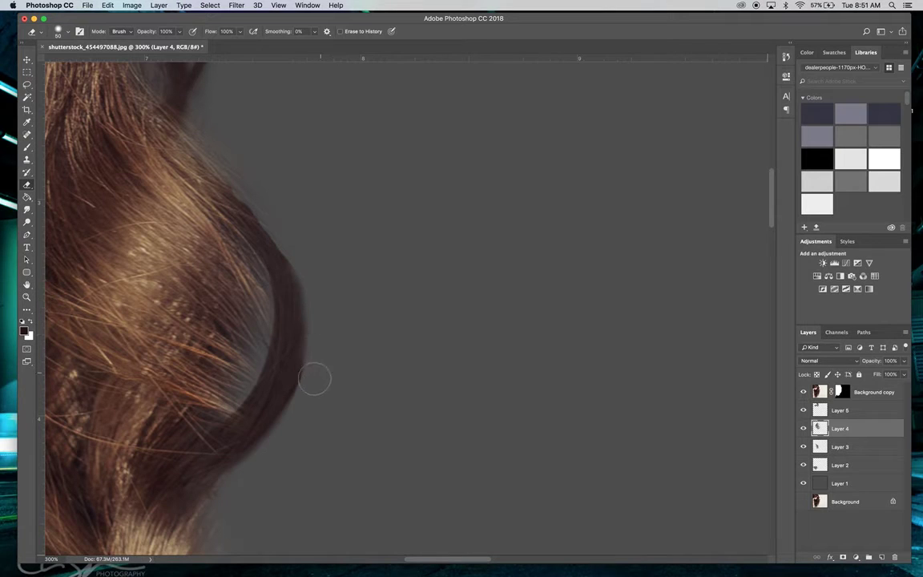
{"action": "mouse_move", "coordinate": [319, 316]}
{"action": "left_mouse_down"}
{"action": "mouse_move", "coordinate": [299, 249]}
{"action": "mouse_move", "coordinate": [321, 365]}
{"action": "left_mouse_up"}
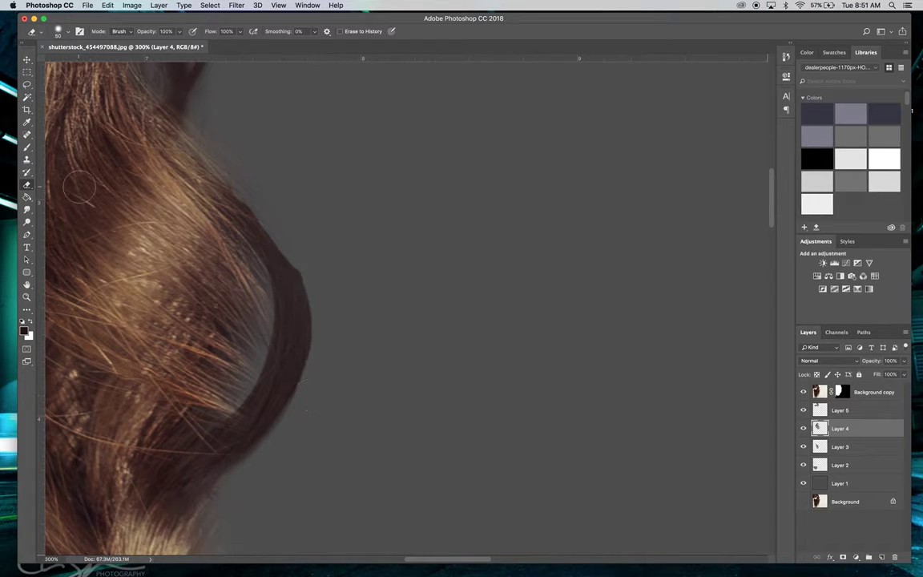
{"action": "left_click", "coordinate": [27, 148]}
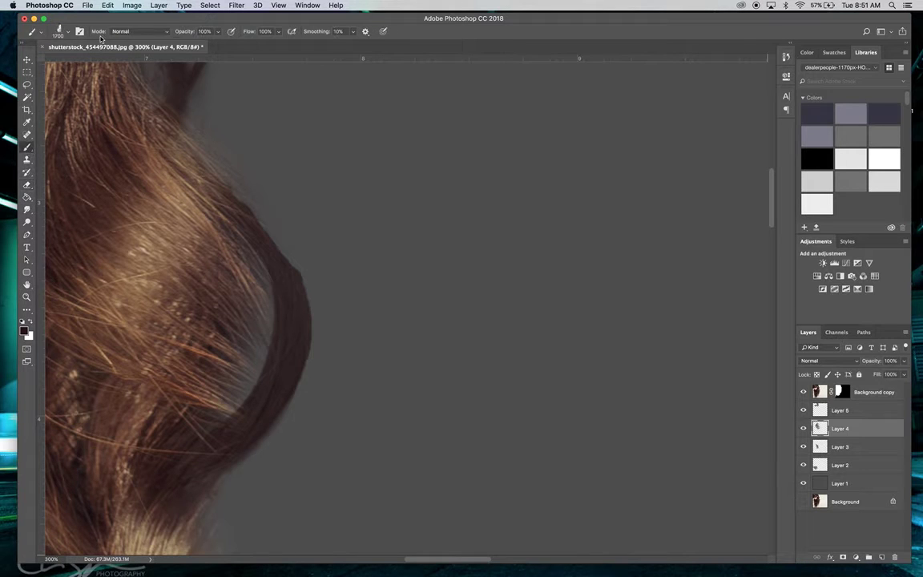
{"action": "left_click", "coordinate": [67, 33]}
{"action": "left_click", "coordinate": [76, 296]}
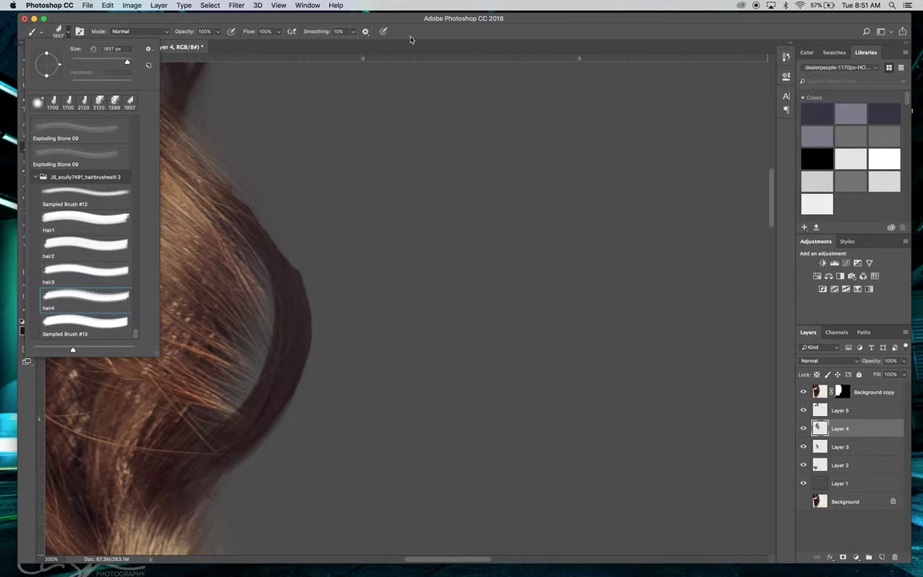
{"action": "left_click", "coordinate": [407, 73]}
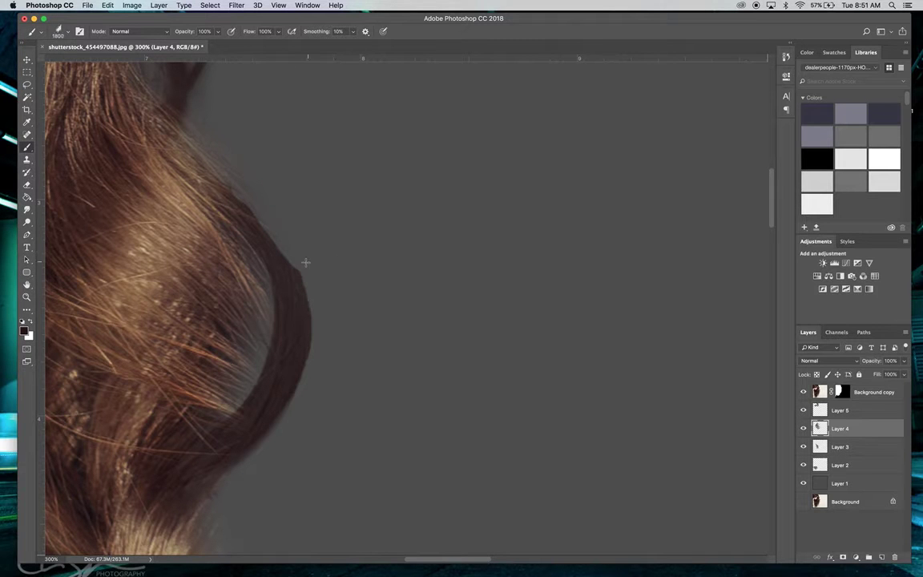
{"action": "key", "text": "bracketleft"}
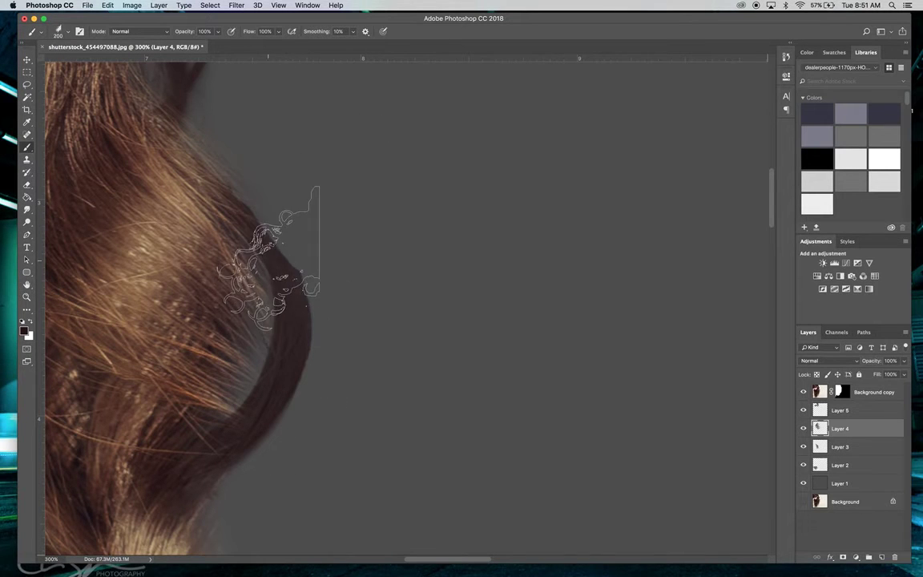
{"action": "key", "text": "bracketleft"}
{"action": "key", "text": "bracketleft"}
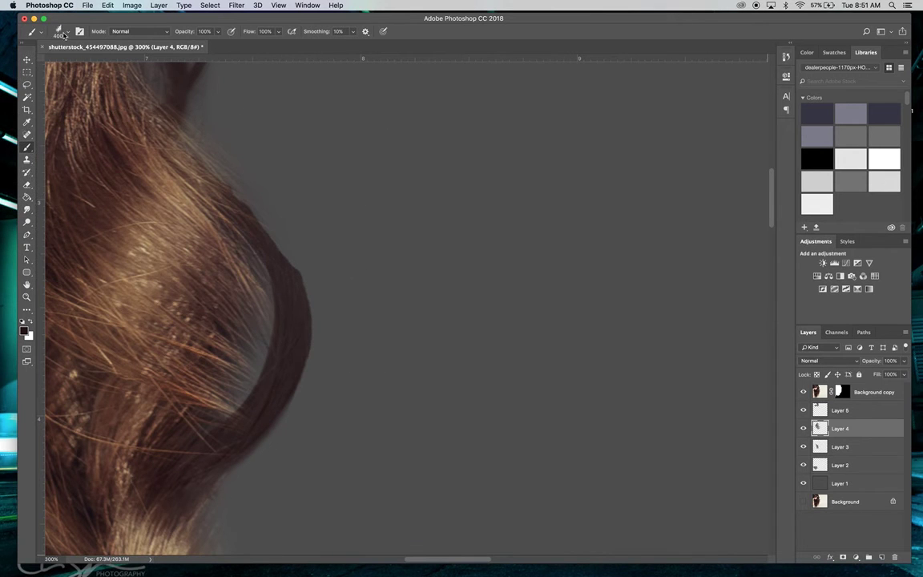
Stamp the hair3 brush at 1200 px on Layer 4, with its tip rotated so the small curls extend past the upper outer hair edge
{"action": "left_click", "coordinate": [67, 34]}
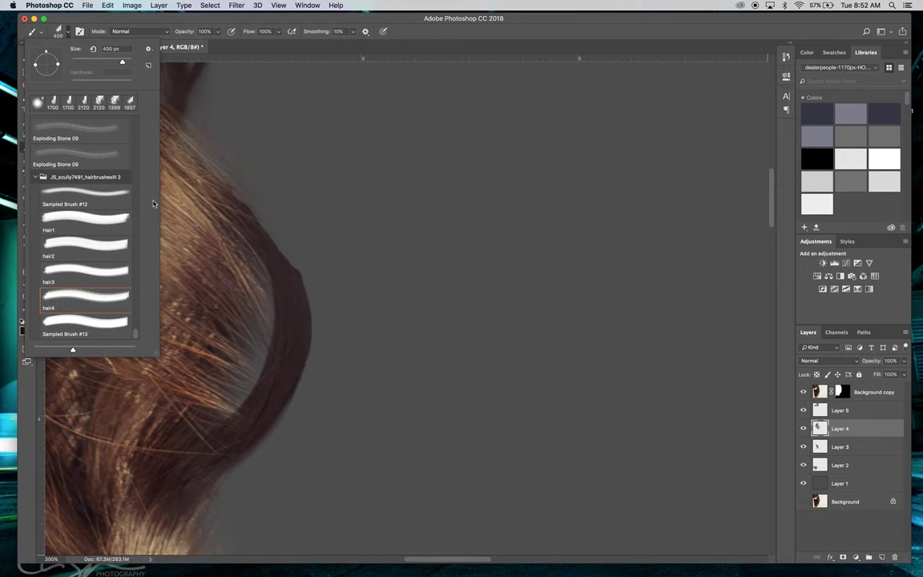
{"action": "left_click", "coordinate": [104, 277]}
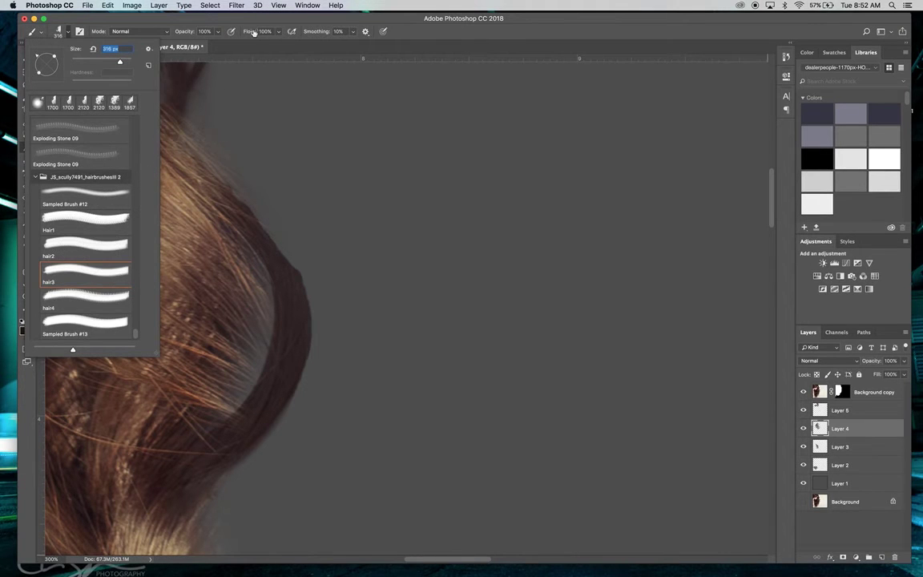
{"action": "left_click", "coordinate": [227, 17]}
{"action": "left_click", "coordinate": [27, 296]}
{"action": "left_click", "coordinate": [208, 294], "text": "alt"}
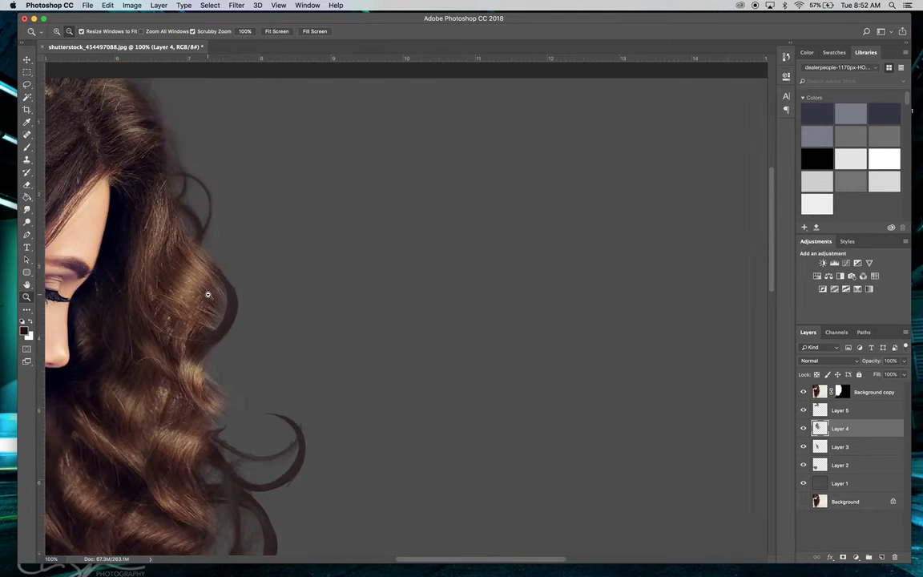
{"action": "left_click", "coordinate": [207, 295], "text": "alt"}
{"action": "scroll", "coordinate": [120, 320], "scroll_direction": "left", "scroll_amount": 2}
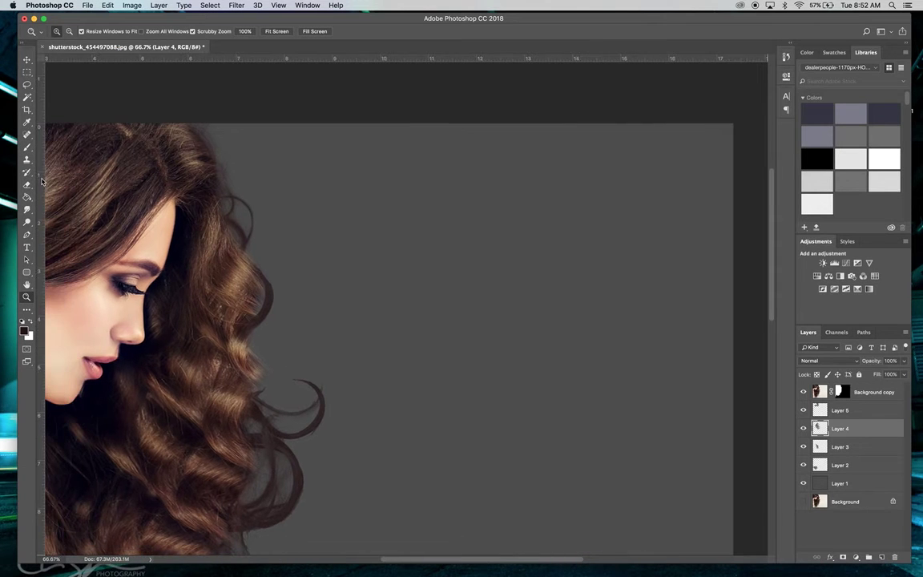
{"action": "left_click", "coordinate": [26, 60]}
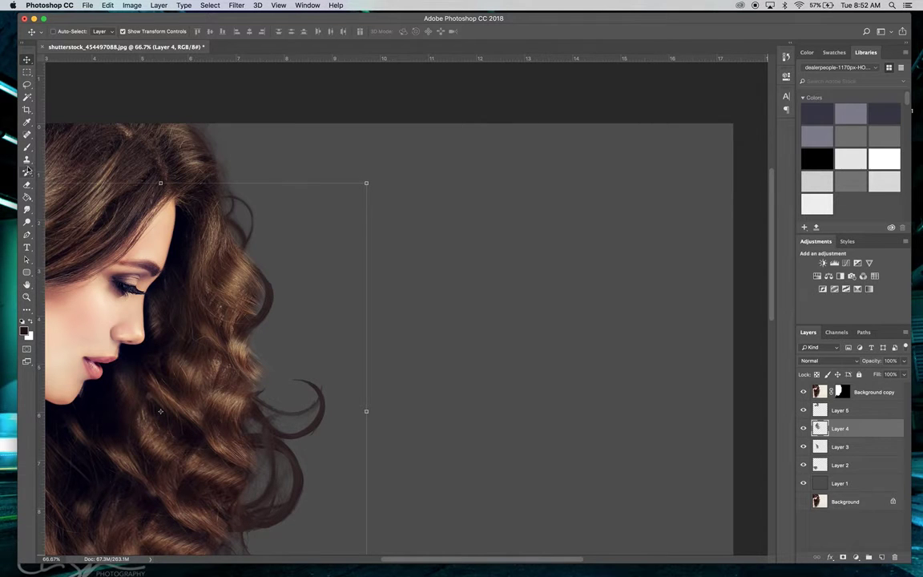
{"action": "left_click", "coordinate": [27, 148]}
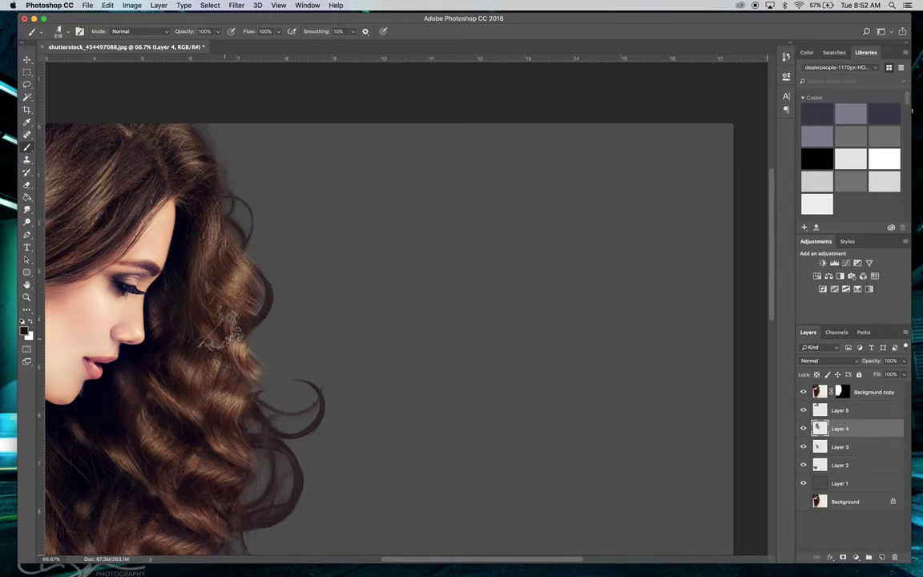
{"action": "key", "text": "bracketright"}
{"action": "key", "text": "bracketright"}
{"action": "key", "text": "bracketright"}
{"action": "key", "text": "bracketright"}
{"action": "key", "text": "bracketright"}
{"action": "key", "text": "bracketright"}
{"action": "key", "text": "bracketright"}
{"action": "key", "text": "bracketright"}
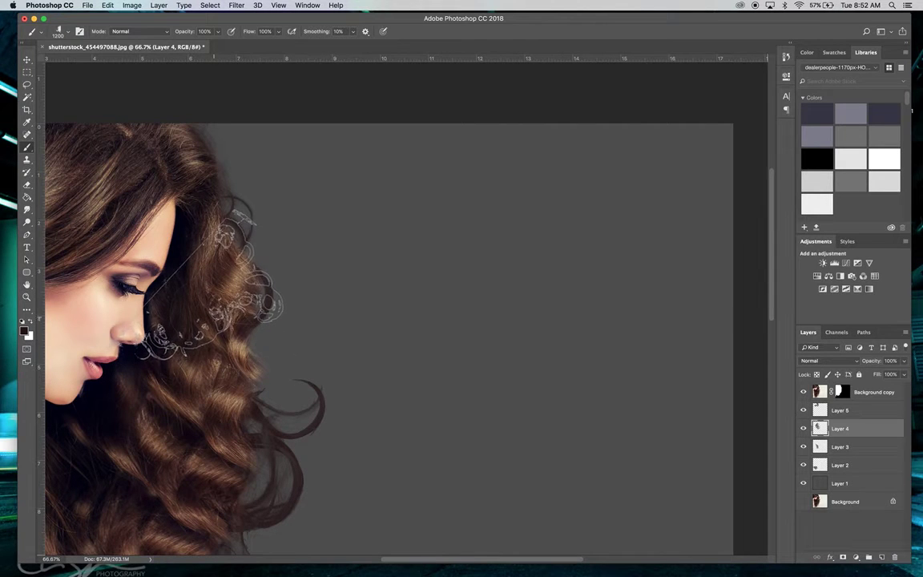
{"action": "left_click", "coordinate": [67, 34]}
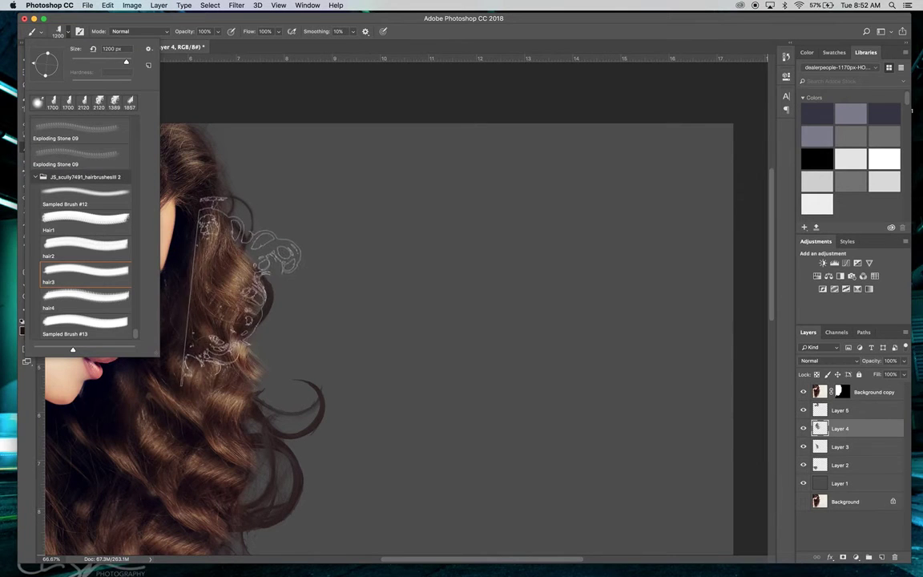
{"action": "left_click", "coordinate": [250, 308]}
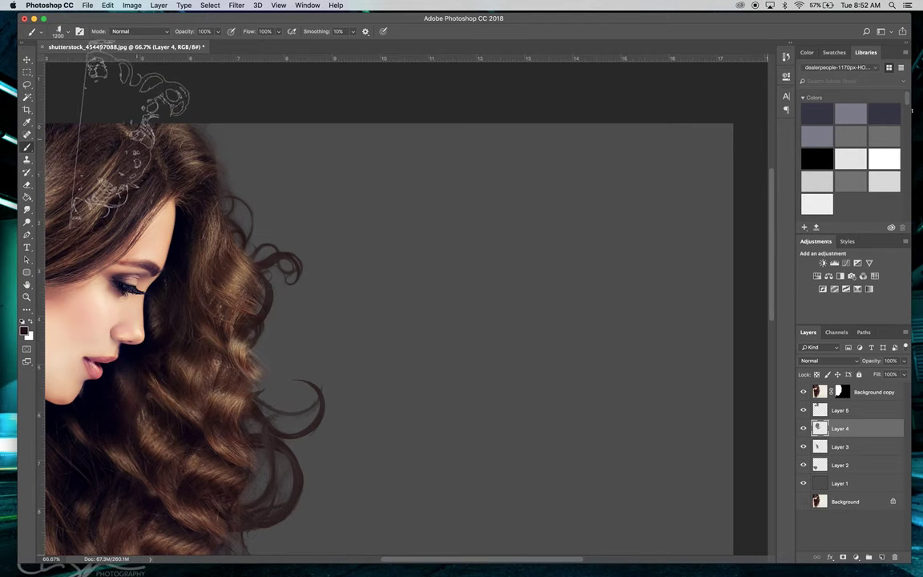
Stamp Sampled Brush #13 at 1804 px, with its tip rotated to follow the hair, along the outer hair edge on Layer 4
{"action": "left_click", "coordinate": [69, 34]}
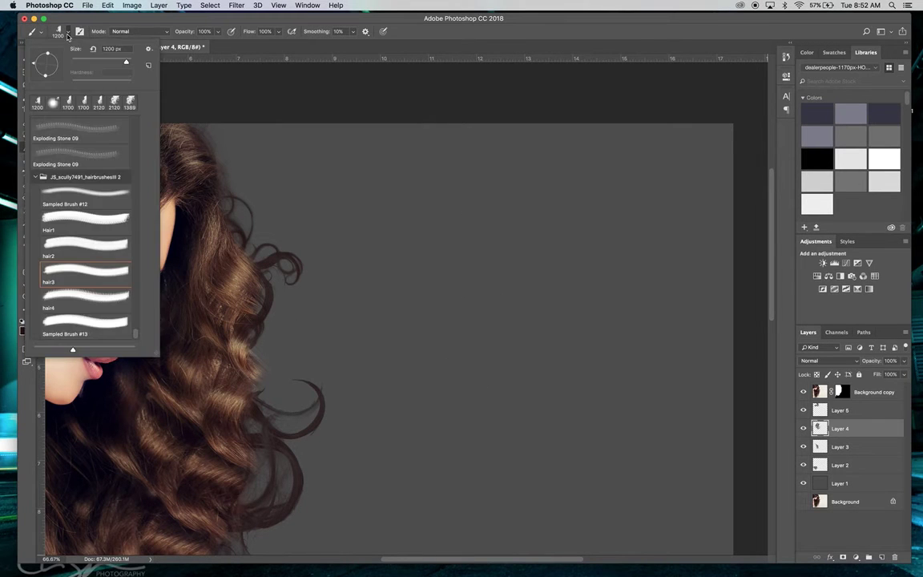
{"action": "left_click", "coordinate": [76, 325]}
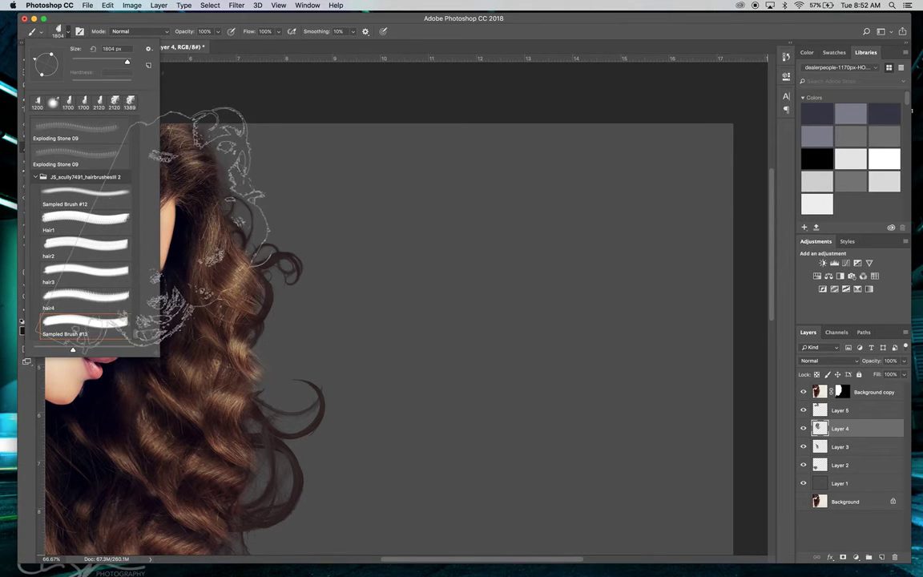
{"action": "left_click", "coordinate": [163, 232]}
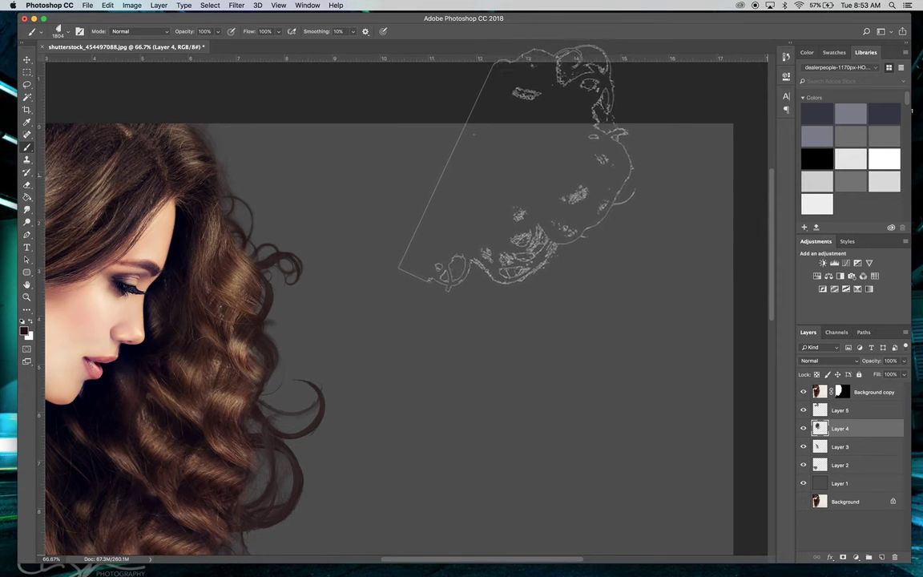
Add a new layer directly above Layer 4 for more hair strands
{"action": "scroll", "coordinate": [485, 220], "scroll_direction": "down", "scroll_amount": 5}
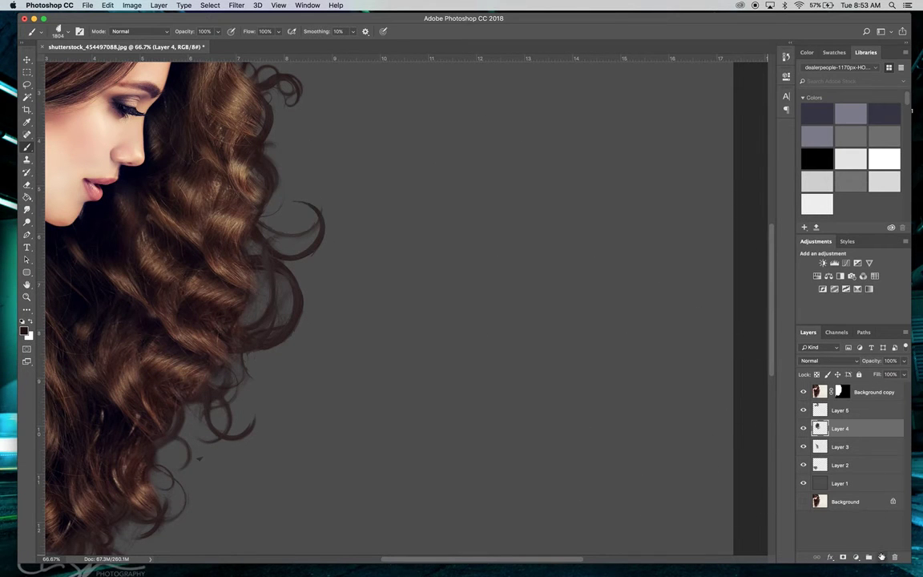
{"action": "left_click", "coordinate": [881, 555]}
{"action": "left_click", "coordinate": [27, 296]}
{"action": "left_click", "coordinate": [161, 294], "text": "alt"}
{"action": "left_click", "coordinate": [161, 295], "text": "alt"}
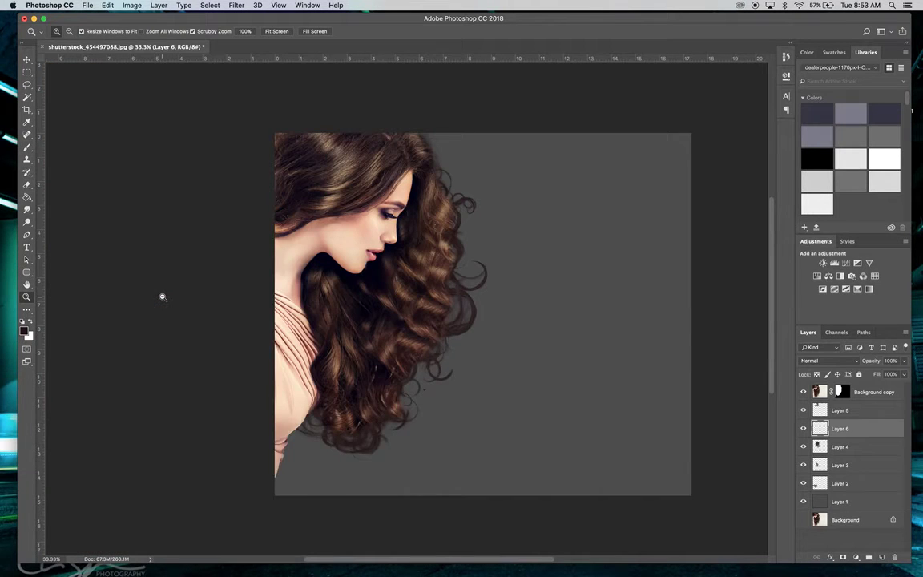
{"action": "scroll", "coordinate": [162, 297], "scroll_direction": "left", "scroll_amount": 3}
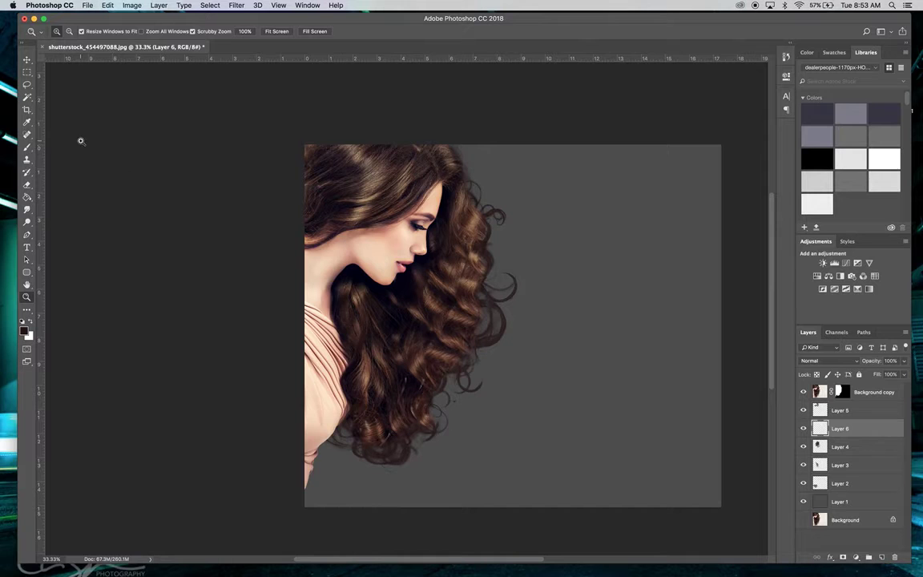
Stamp the hair4 brush at 2400 px on Layer 6, with its tip rotated so the curls extend past the lower outer hair edge
{"action": "left_click", "coordinate": [26, 147]}
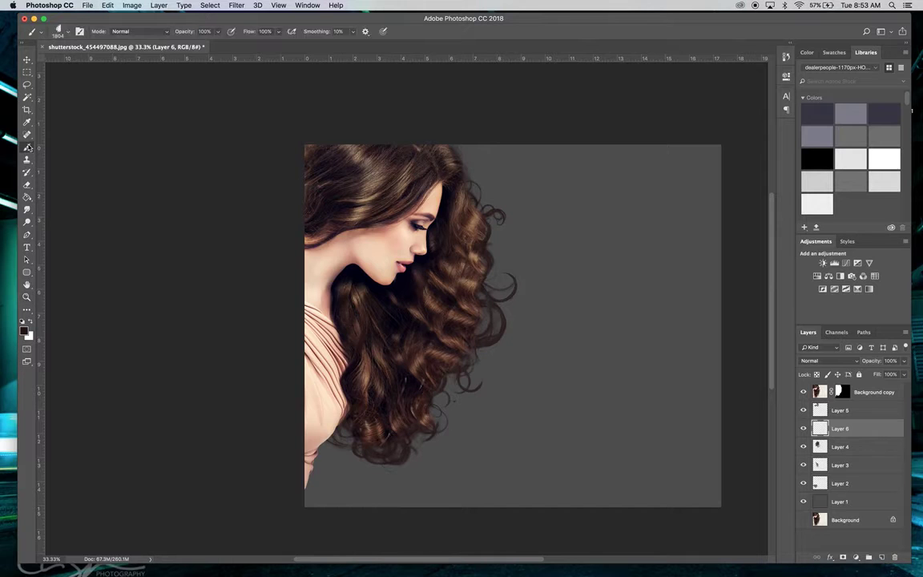
{"action": "left_click", "coordinate": [68, 33]}
{"action": "left_click", "coordinate": [90, 212]}
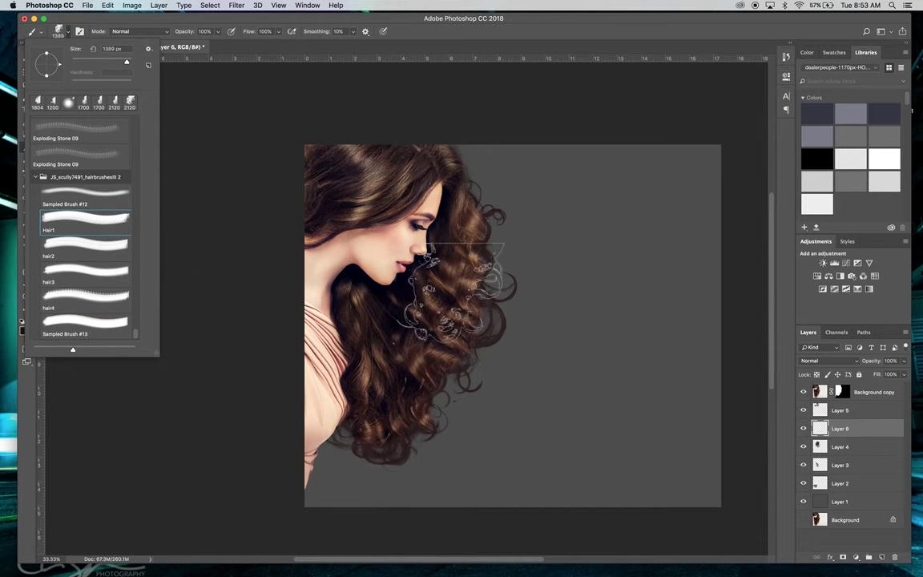
{"action": "left_click", "coordinate": [80, 245]}
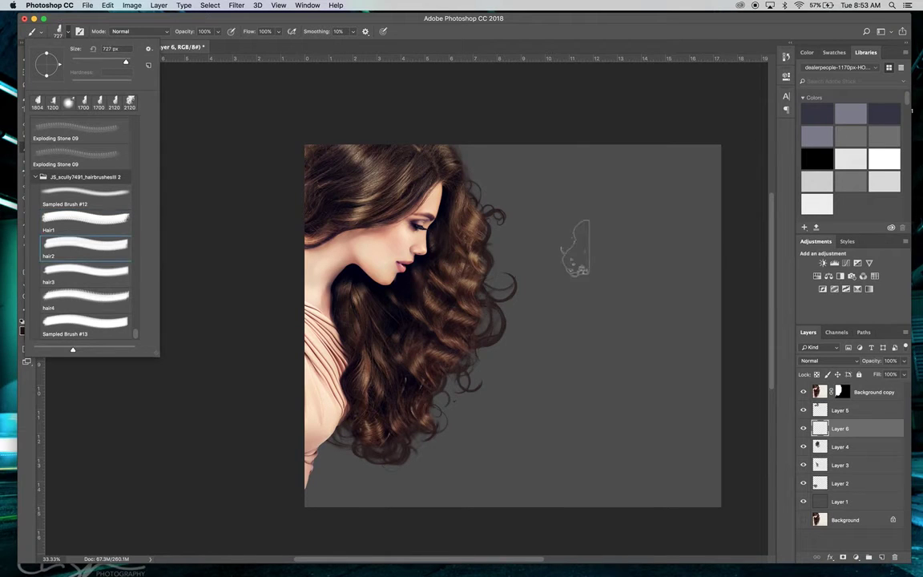
{"action": "left_click", "coordinate": [87, 275]}
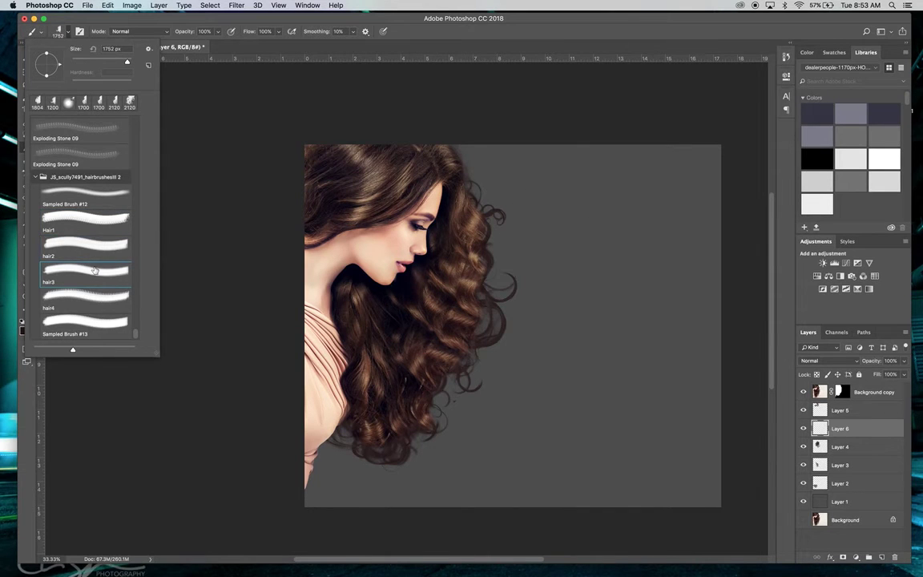
{"action": "left_click", "coordinate": [90, 292]}
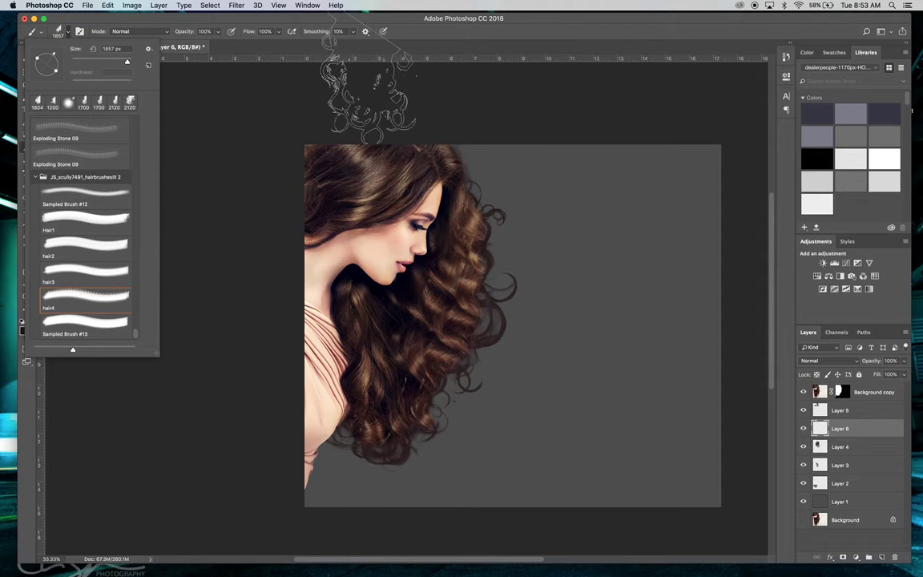
{"action": "left_click", "coordinate": [530, 27]}
{"action": "key", "text": "bracketright"}
{"action": "key", "text": "bracketright"}
{"action": "key", "text": "bracketright"}
{"action": "key", "text": "bracketright"}
{"action": "key", "text": "bracketright"}
{"action": "key", "text": "bracketright"}
{"action": "key", "text": "bracketright"}
{"action": "key", "text": "bracketright"}
{"action": "key", "text": "bracketright"}
{"action": "key", "text": "bracketright"}
{"action": "key", "text": "bracketright"}
{"action": "key", "text": "bracketright"}
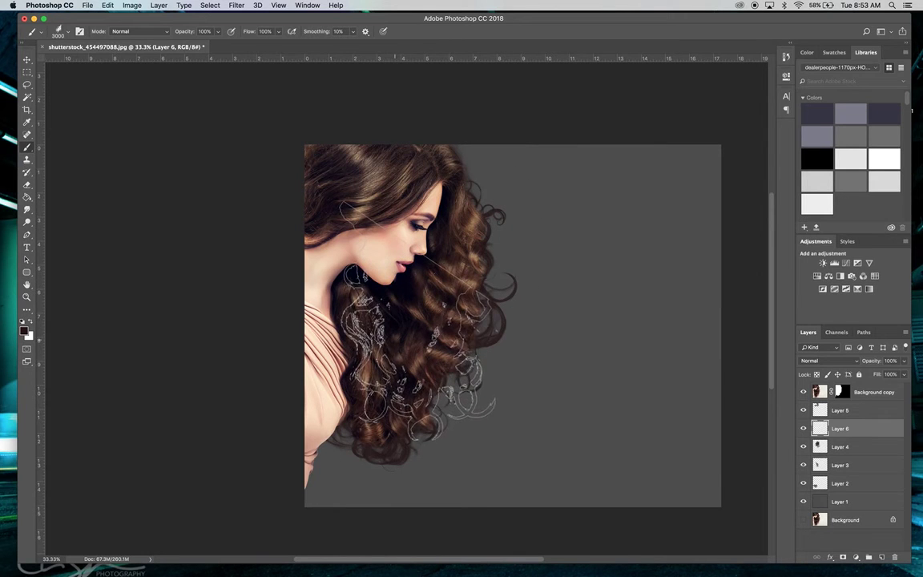
{"action": "key", "text": "bracketleft"}
{"action": "key", "text": "bracketleft"}
{"action": "key", "text": "bracketleft"}
{"action": "key", "text": "bracketleft"}
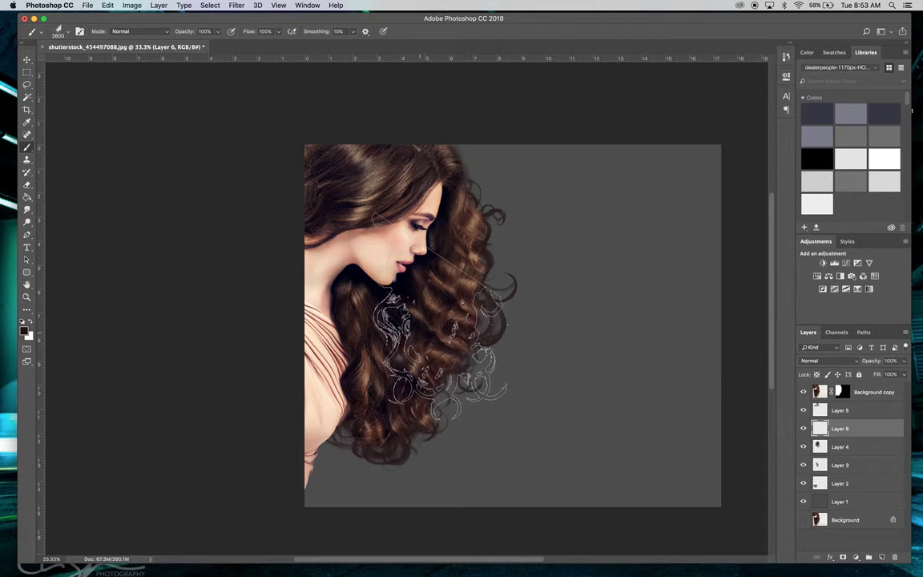
{"action": "key", "text": "bracketleft"}
{"action": "key", "text": "bracketleft"}
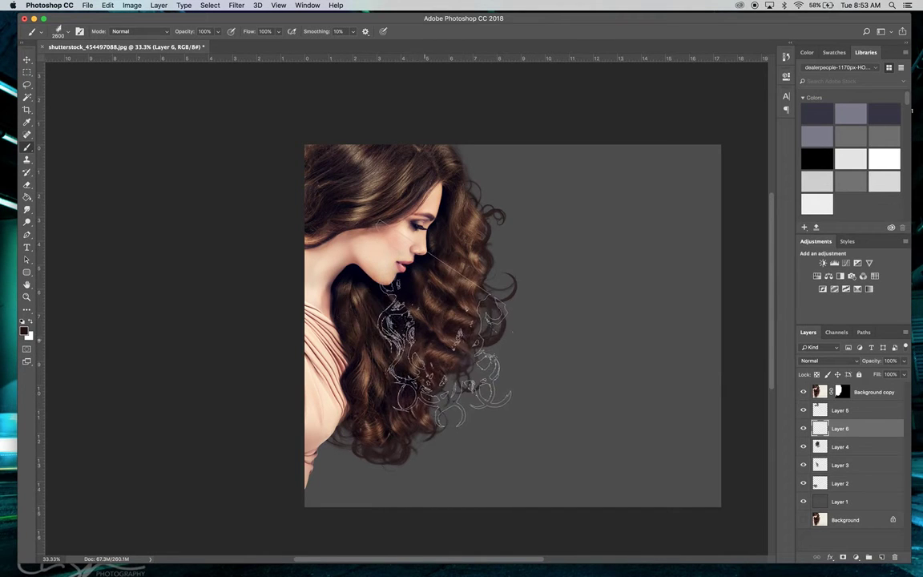
{"action": "left_click", "coordinate": [443, 337]}
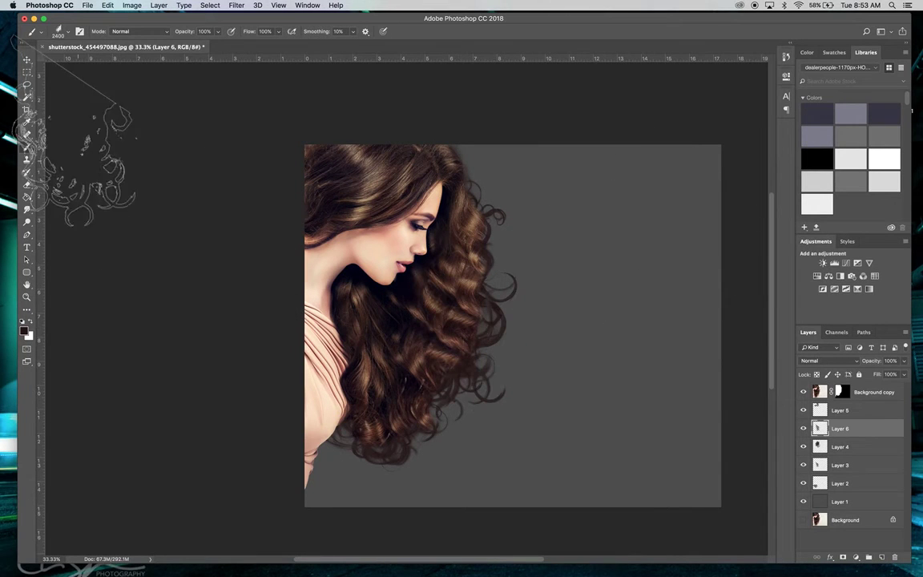
Stamp the hair2 brush at 1500 px on Layer 6, with its tip rotated to follow the hair, along the middle of the outer edge
{"action": "left_click", "coordinate": [68, 33]}
{"action": "left_click", "coordinate": [103, 252]}
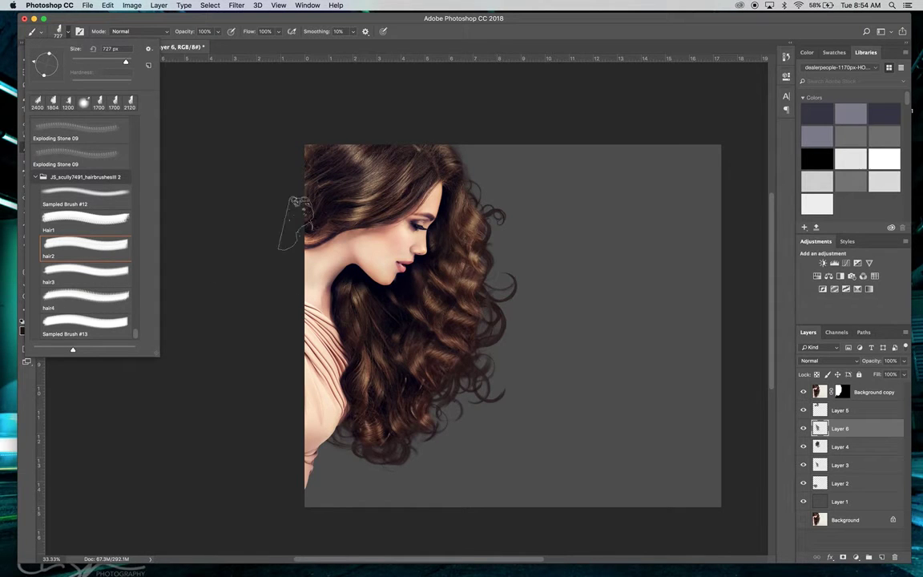
{"action": "left_click", "coordinate": [474, 76]}
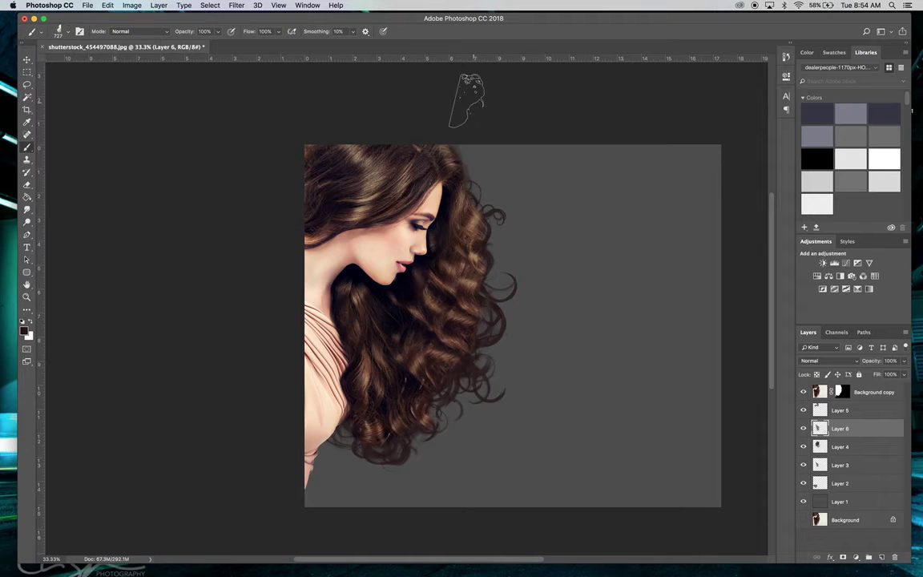
{"action": "key", "text": "bracketright"}
{"action": "key", "text": "bracketright"}
{"action": "key", "text": "bracketright"}
{"action": "key", "text": "bracketright"}
{"action": "key", "text": "bracketright"}
{"action": "key", "text": "bracketright"}
{"action": "key", "text": "bracketright"}
{"action": "key", "text": "bracketright"}
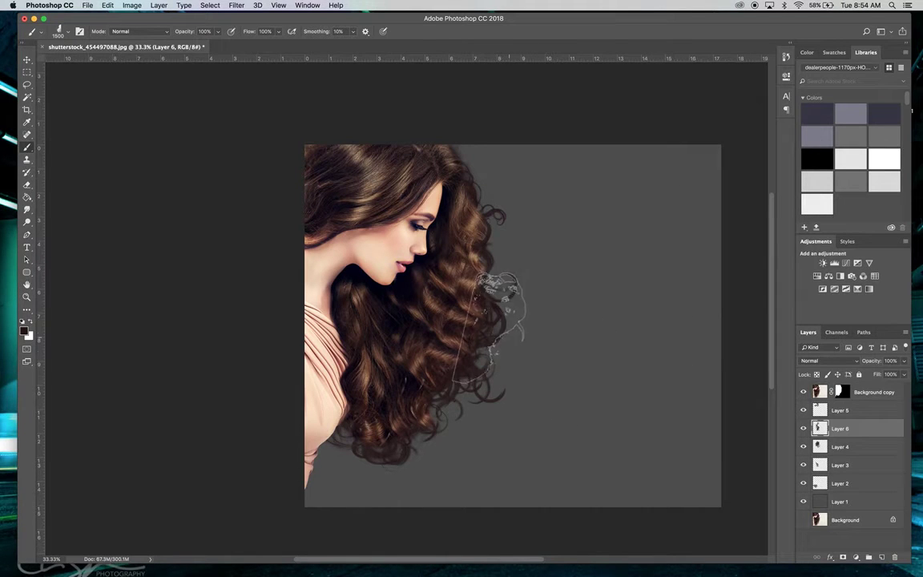
{"action": "left_click", "coordinate": [489, 328]}
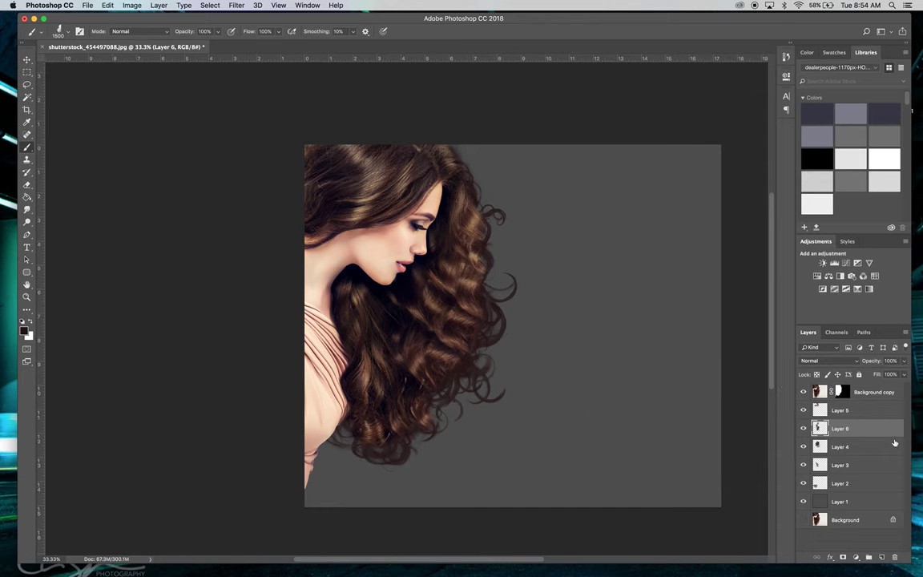
Sample the wavy hair beside the chin on the Background copy image with the 600 px Clone Stamp
{"action": "left_click", "coordinate": [864, 412]}
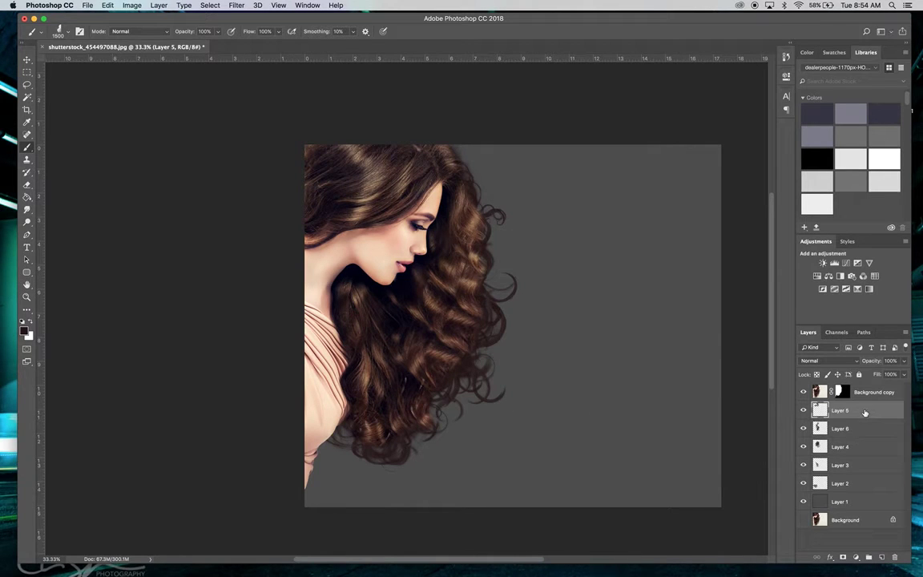
{"action": "left_click", "coordinate": [820, 394]}
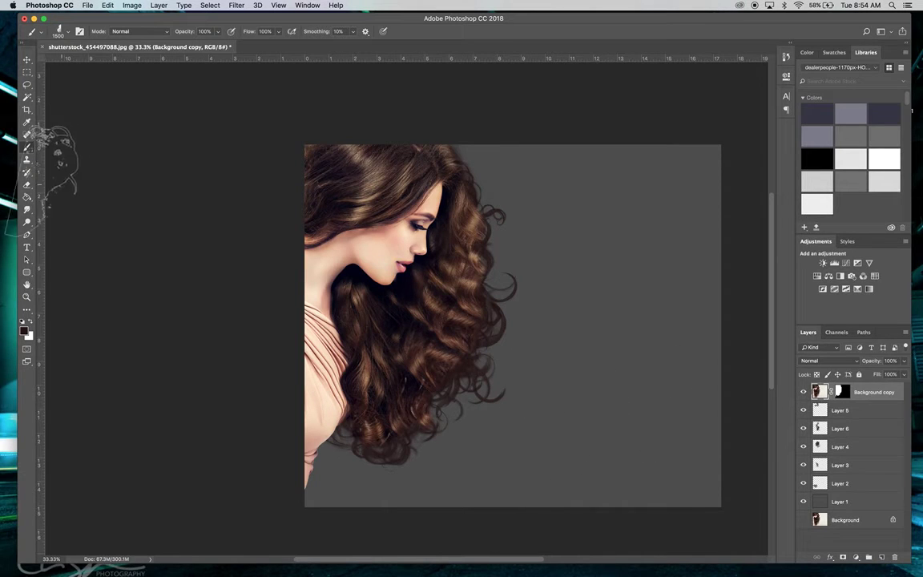
{"action": "left_click", "coordinate": [27, 158]}
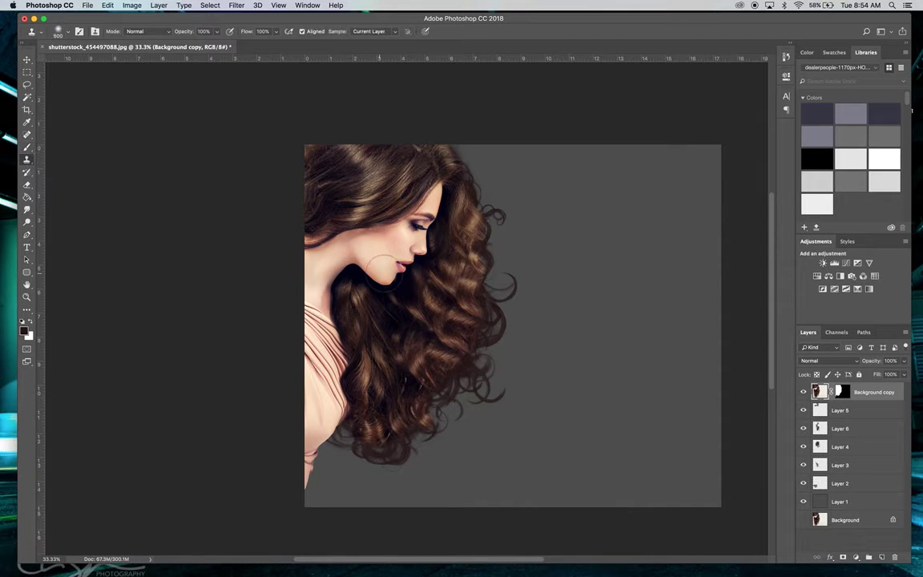
{"action": "left_click", "coordinate": [434, 305], "text": "alt"}
Undo the test clone stroke on Layer 5 and lock that layer's transparent pixels
{"action": "left_click", "coordinate": [844, 412]}
{"action": "left_click", "coordinate": [804, 411]}
{"action": "left_click", "coordinate": [803, 411]}
{"action": "left_click", "coordinate": [803, 411]}
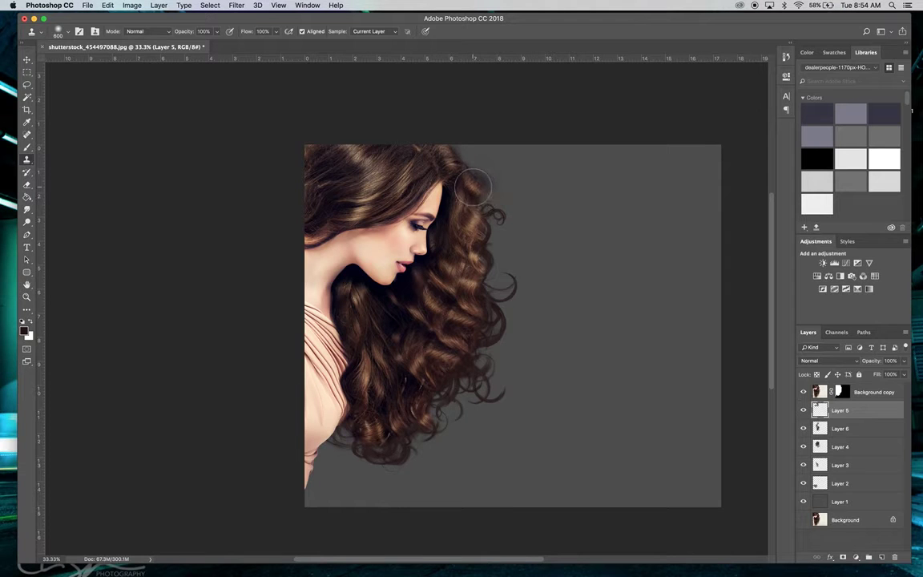
{"action": "left_click", "coordinate": [542, 147]}
{"action": "key", "text": "super+z"}
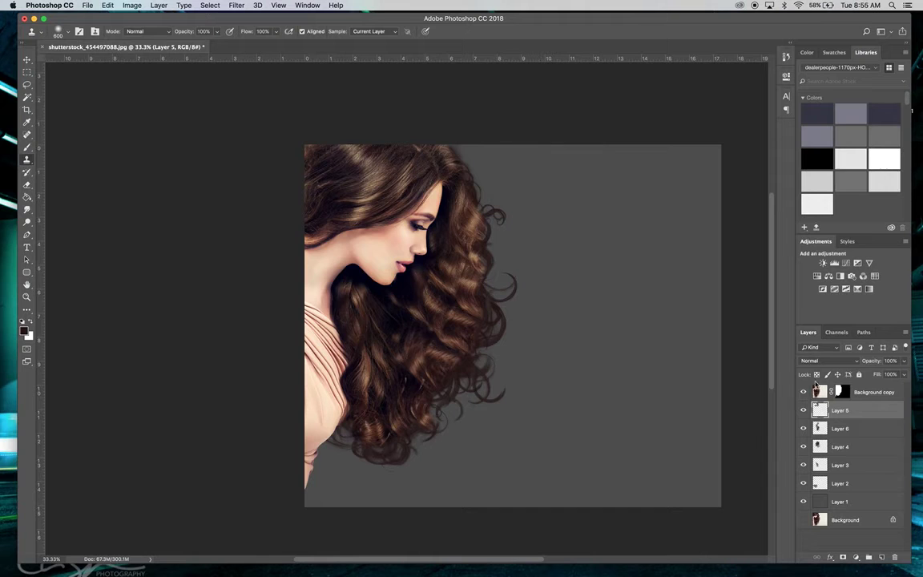
{"action": "left_click", "coordinate": [816, 374]}
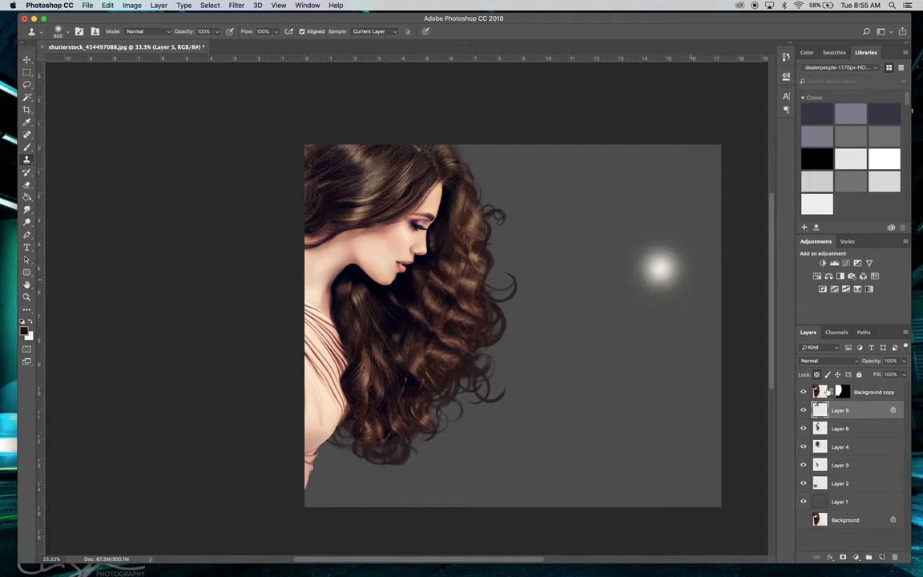
Lock the transparent pixels of Layer 4 and clone the sampled hair over its outer curls
{"action": "left_click", "coordinate": [803, 429]}
{"action": "left_click", "coordinate": [803, 429]}
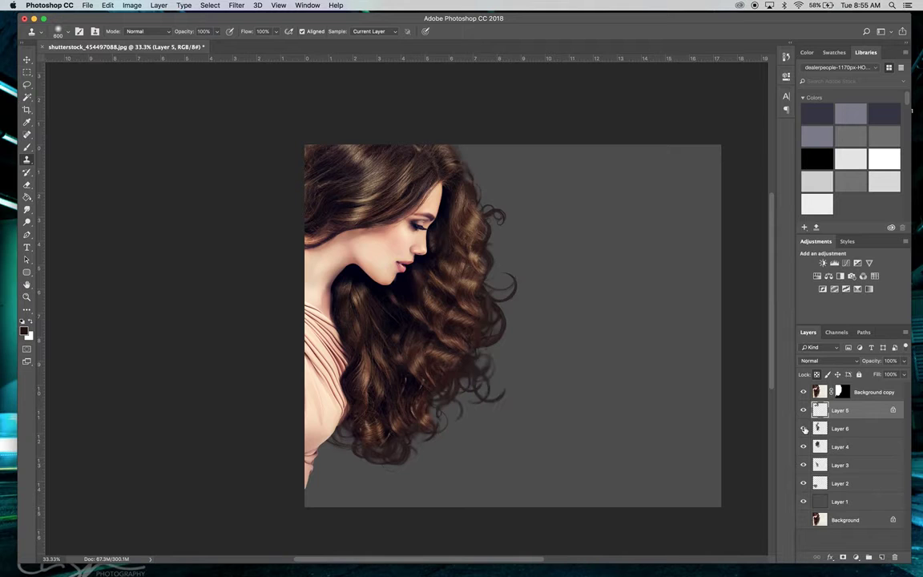
{"action": "left_click", "coordinate": [803, 446]}
{"action": "left_click", "coordinate": [803, 447]}
{"action": "left_click", "coordinate": [840, 447]}
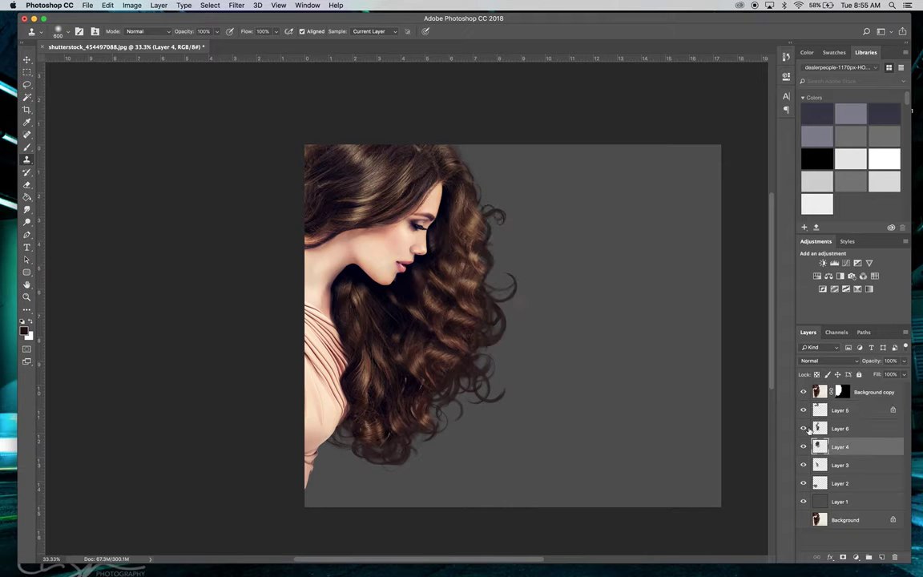
{"action": "left_click", "coordinate": [497, 209]}
{"action": "key", "text": "super+z"}
{"action": "left_click_drag", "start_coordinate": [498, 285], "coordinate": [506, 284]}
Sample lower hair on the Background copy image and clone it over the lower outer curls on Layer 4
{"action": "left_click", "coordinate": [817, 395]}
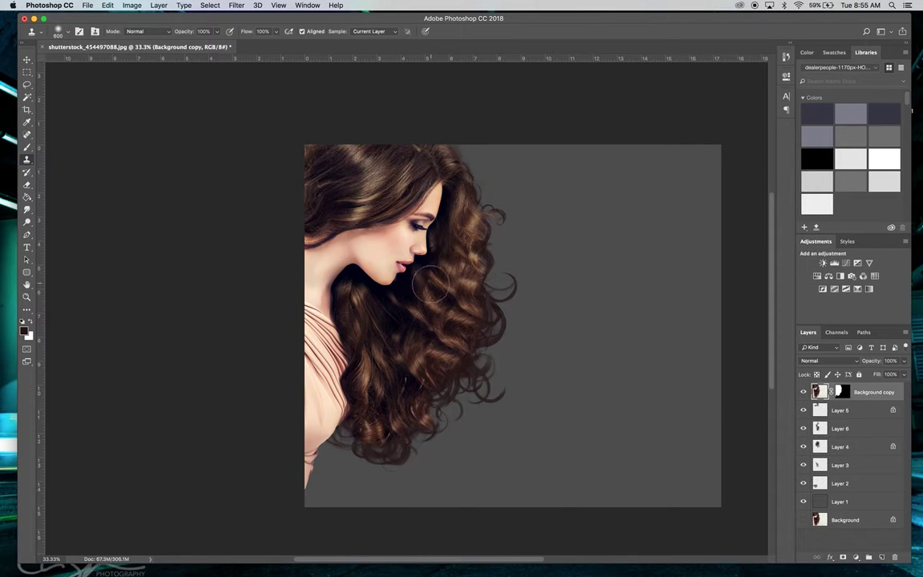
{"action": "left_click", "coordinate": [416, 356], "text": "alt"}
{"action": "left_click", "coordinate": [844, 447]}
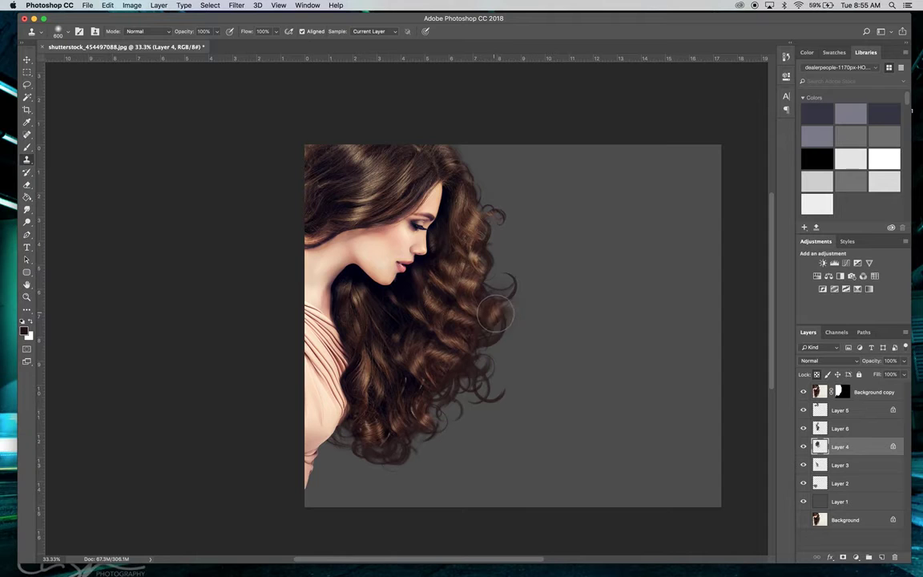
{"action": "left_click_drag", "start_coordinate": [496, 350], "coordinate": [500, 343]}
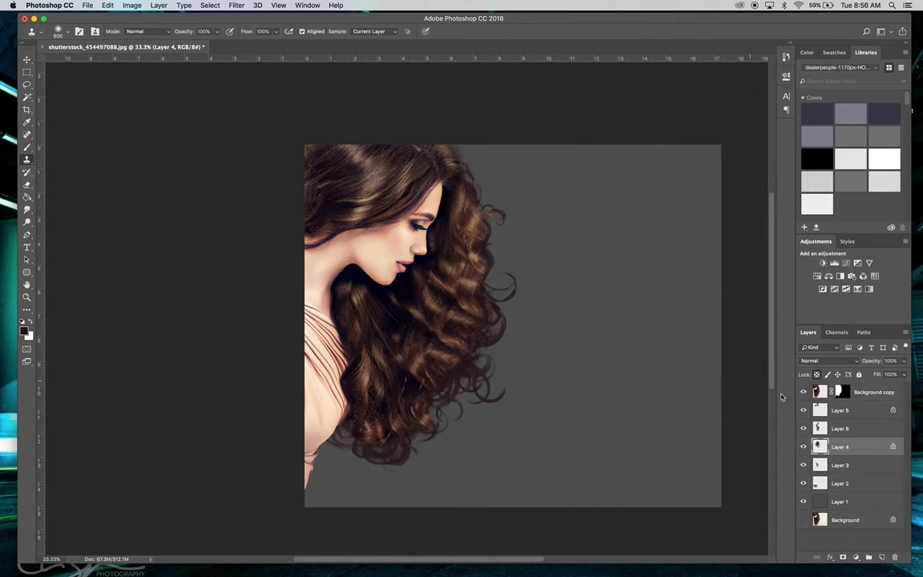
Toggle the visibility of the hair layers and Background copy to examine which strands each one holds
{"action": "left_click", "coordinate": [804, 431]}
{"action": "left_click", "coordinate": [804, 431]}
{"action": "left_click", "coordinate": [803, 466]}
{"action": "left_click", "coordinate": [802, 485]}
{"action": "left_click", "coordinate": [803, 485]}
{"action": "left_click", "coordinate": [804, 429]}
{"action": "left_click", "coordinate": [805, 429]}
{"action": "left_click", "coordinate": [803, 392]}
{"action": "left_click", "coordinate": [803, 393]}
{"action": "left_click", "coordinate": [803, 447]}
{"action": "left_click", "coordinate": [803, 447]}
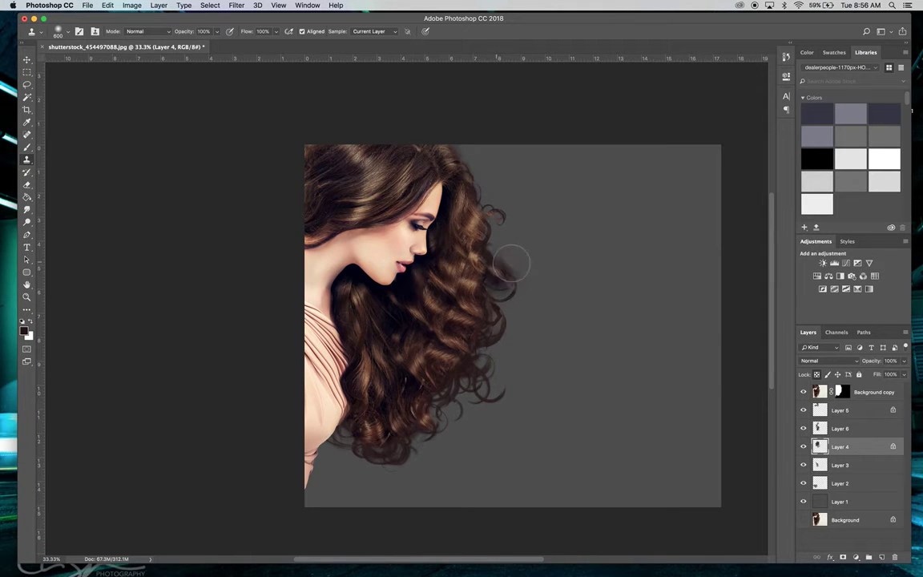
Try cloning mid-hair curls from the Background copy image onto the outer strands of Layer 5
{"action": "left_click", "coordinate": [817, 391]}
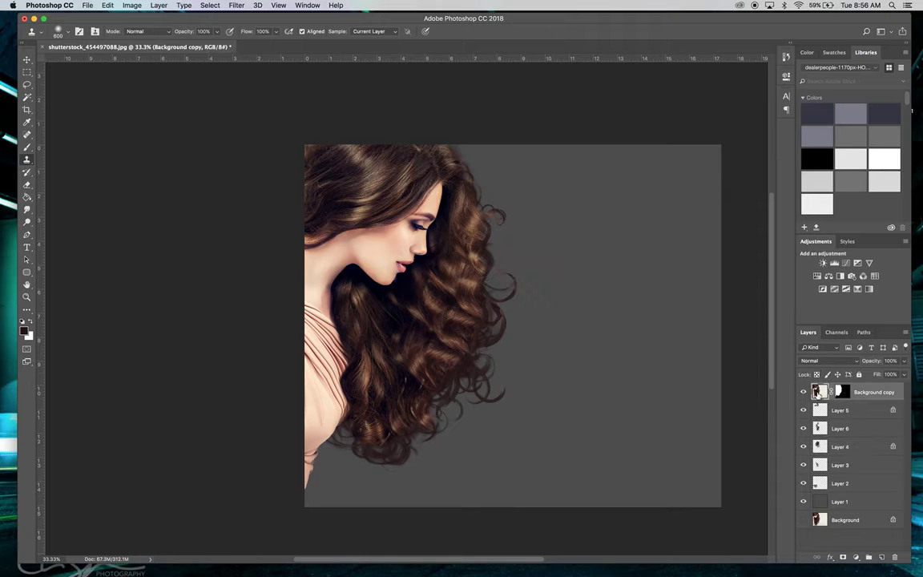
{"action": "left_click", "coordinate": [455, 276], "text": "alt"}
{"action": "left_click", "coordinate": [855, 411]}
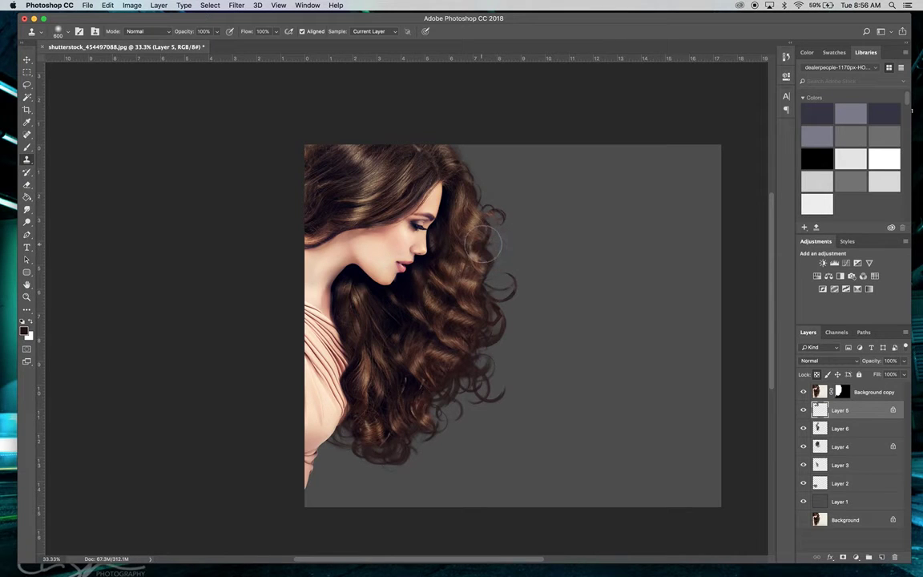
{"action": "left_click", "coordinate": [573, 254]}
{"action": "key", "text": "super+z"}
{"action": "left_click", "coordinate": [803, 410]}
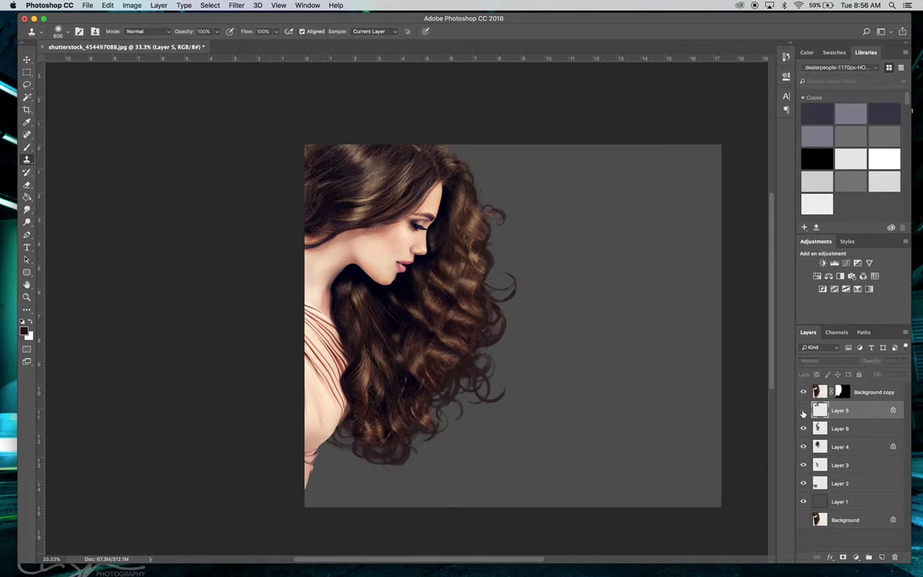
{"action": "left_click", "coordinate": [804, 410]}
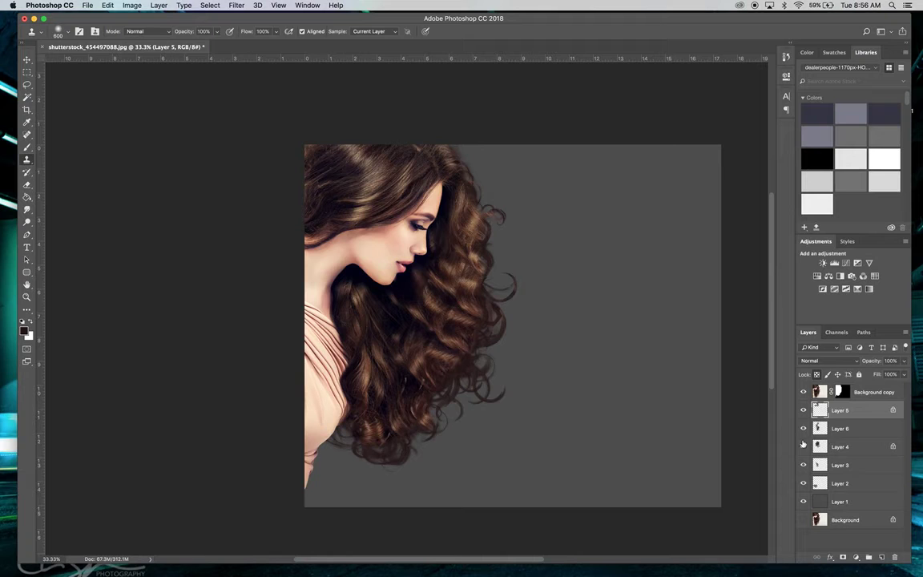
Try cloning the sampled hair over the outer curls on Layer 4
{"action": "left_click", "coordinate": [849, 448]}
{"action": "left_click", "coordinate": [803, 449]}
{"action": "left_click", "coordinate": [803, 449]}
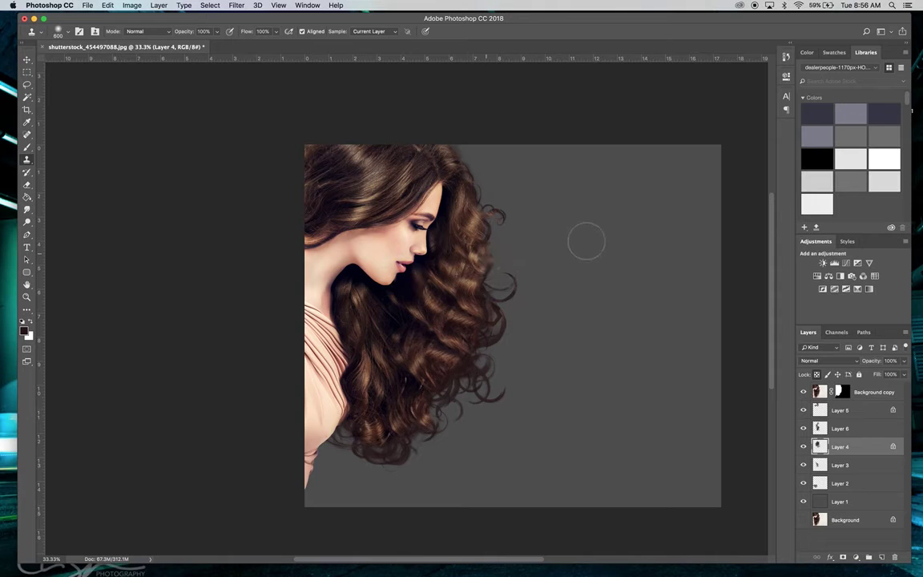
{"action": "key", "text": "super+z"}
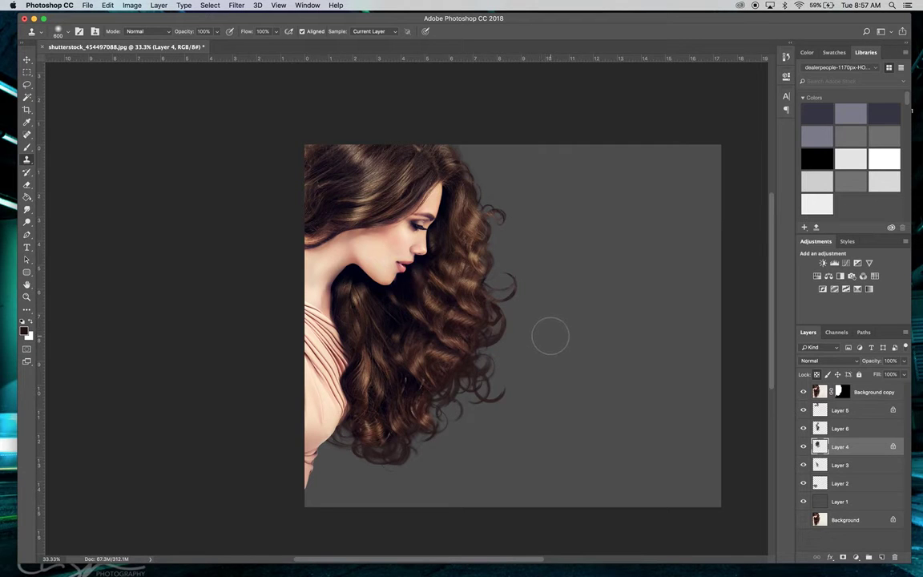
Lock the transparent pixels of Layer 6
{"action": "left_click", "coordinate": [803, 430]}
{"action": "left_click", "coordinate": [803, 430]}
{"action": "left_click", "coordinate": [860, 428]}
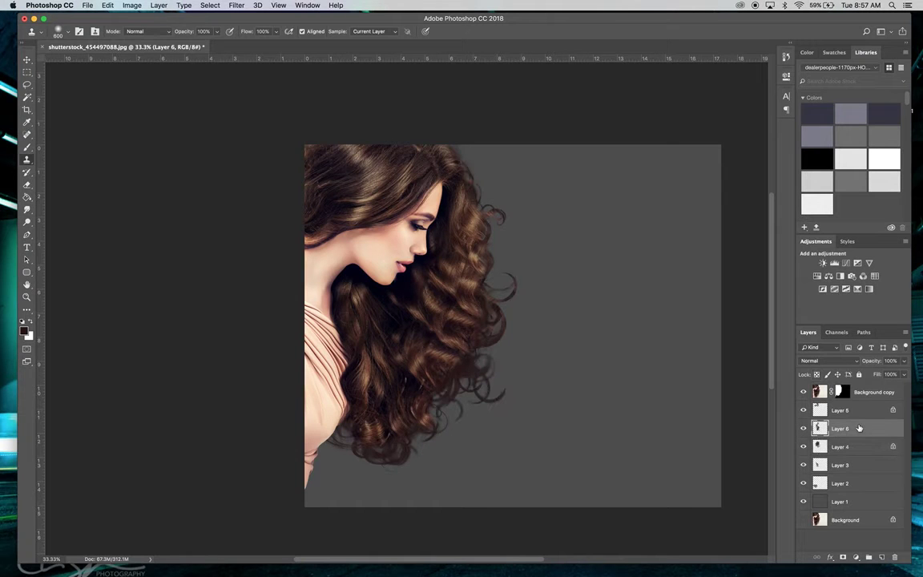
{"action": "left_click", "coordinate": [818, 376]}
Sample the mid-hair curls on Background copy and clone them onto the locked strands of Layer 6, undoing the stray dabs
{"action": "left_click", "coordinate": [869, 392]}
{"action": "mouse_move", "coordinate": [446, 348]}
{"action": "left_mouse_down"}
{"action": "mouse_move", "coordinate": [431, 328]}
{"action": "mouse_move", "coordinate": [447, 338]}
{"action": "left_mouse_up"}
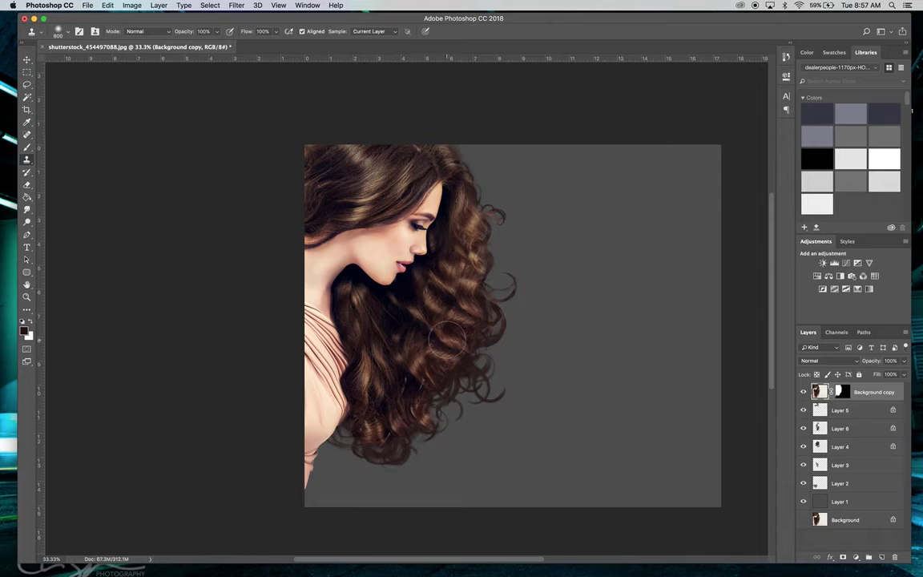
{"action": "left_click", "coordinate": [841, 429]}
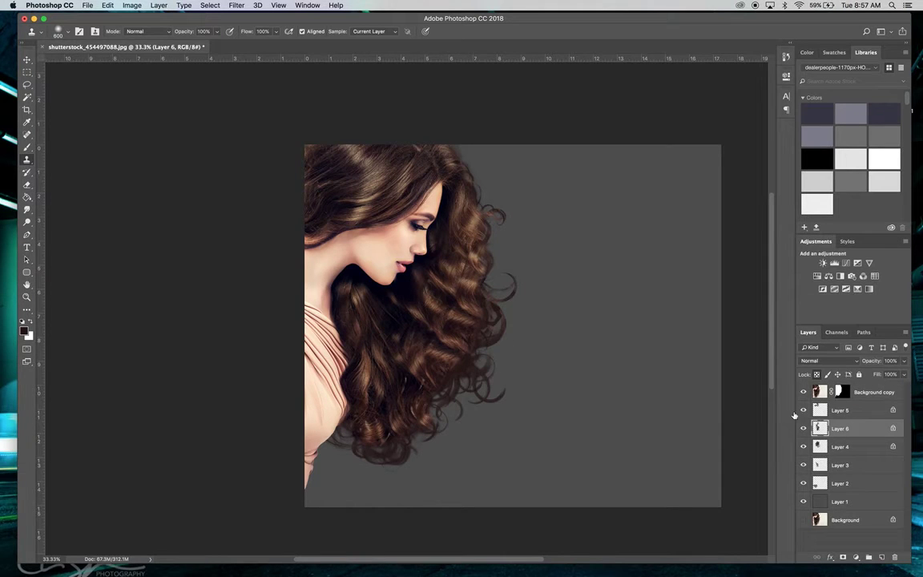
{"action": "left_click", "coordinate": [418, 329], "text": "alt"}
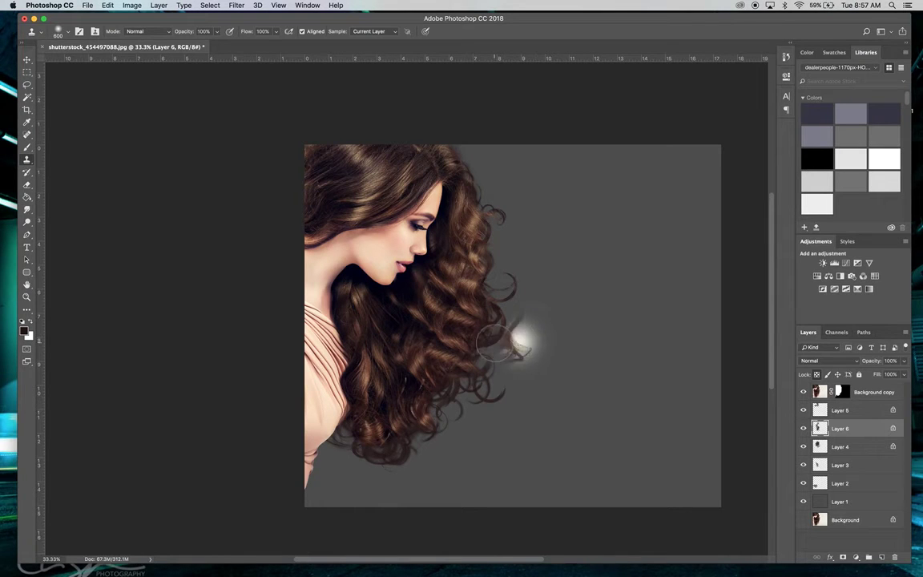
{"action": "left_click", "coordinate": [579, 392]}
{"action": "key", "text": "cmd+z"}
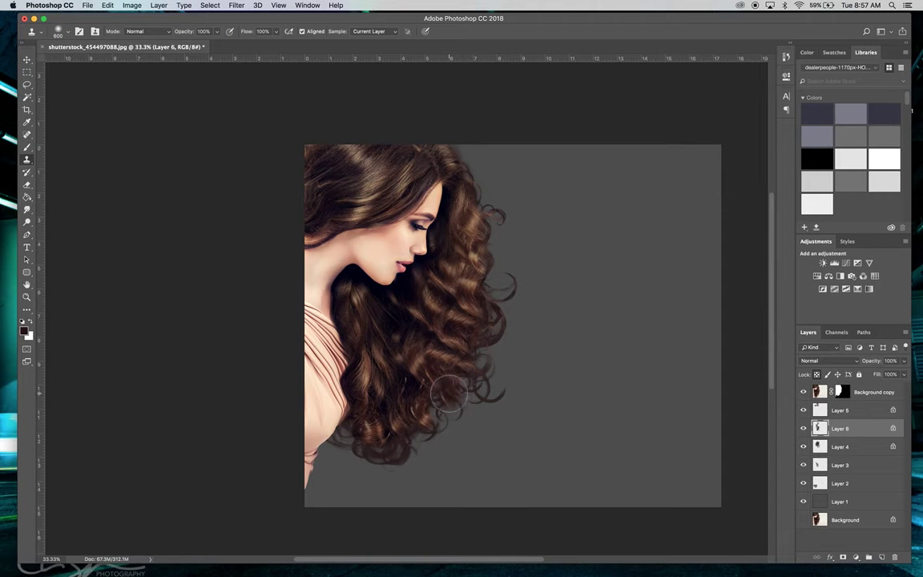
{"action": "left_click", "coordinate": [552, 398]}
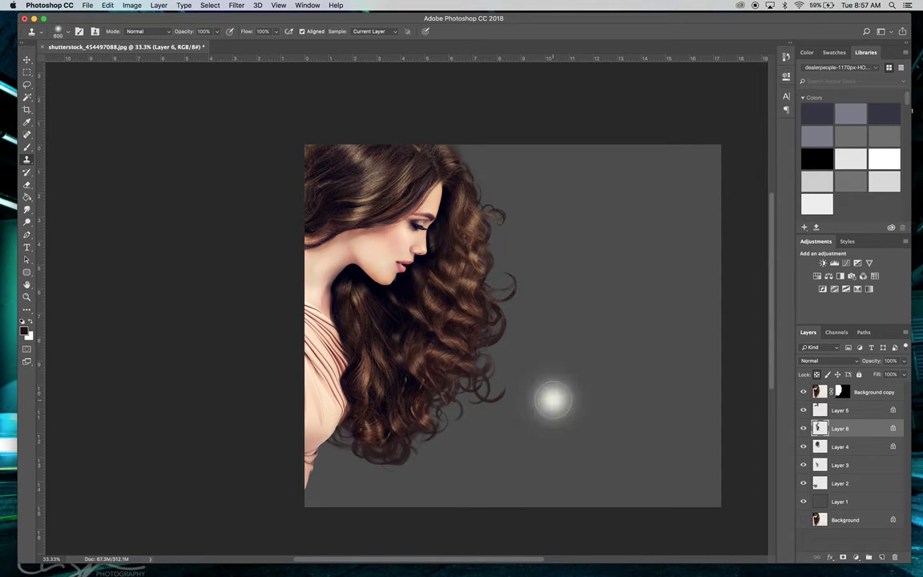
{"action": "key", "text": "cmd+z"}
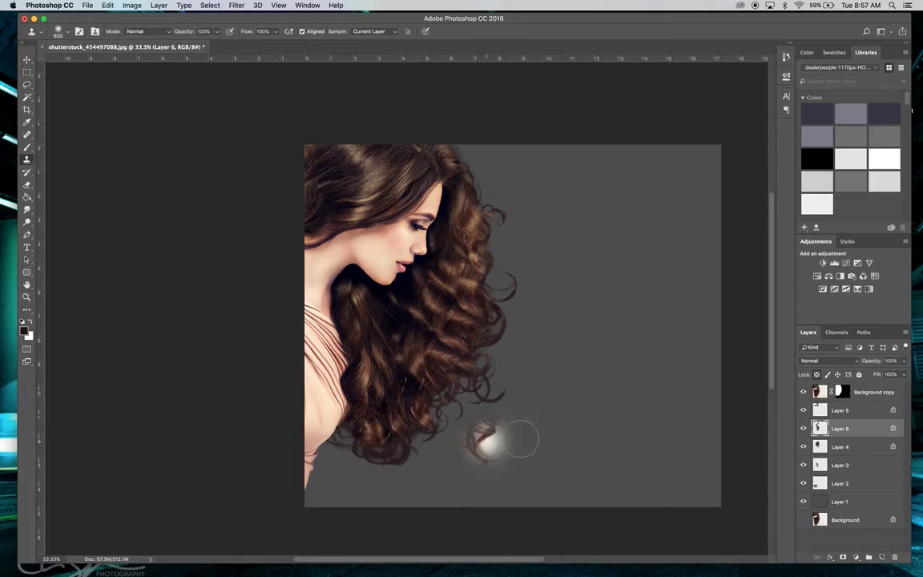
Toggle the visibility of Layer 2 to examine which strands it holds, and select that layer
{"action": "left_click", "coordinate": [804, 484]}
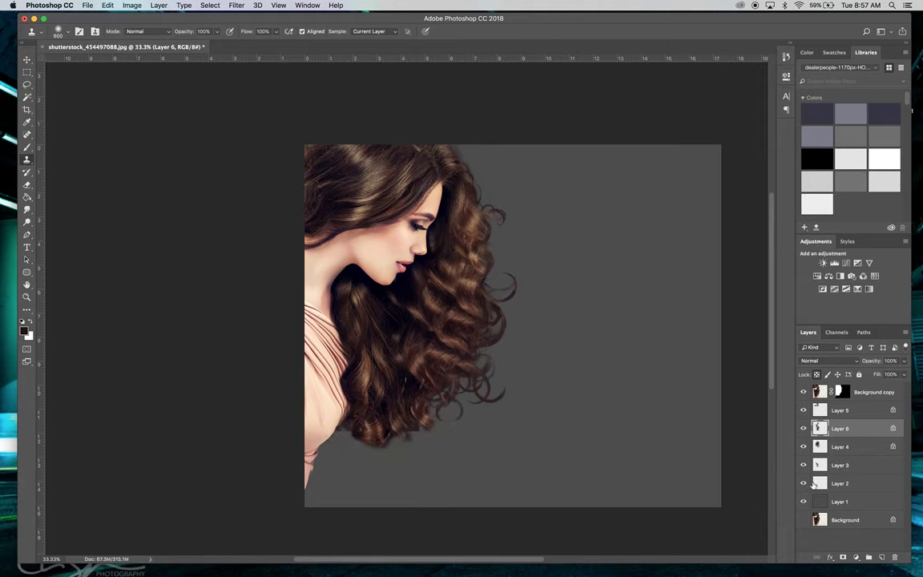
{"action": "left_click", "coordinate": [804, 483]}
{"action": "left_click", "coordinate": [821, 483]}
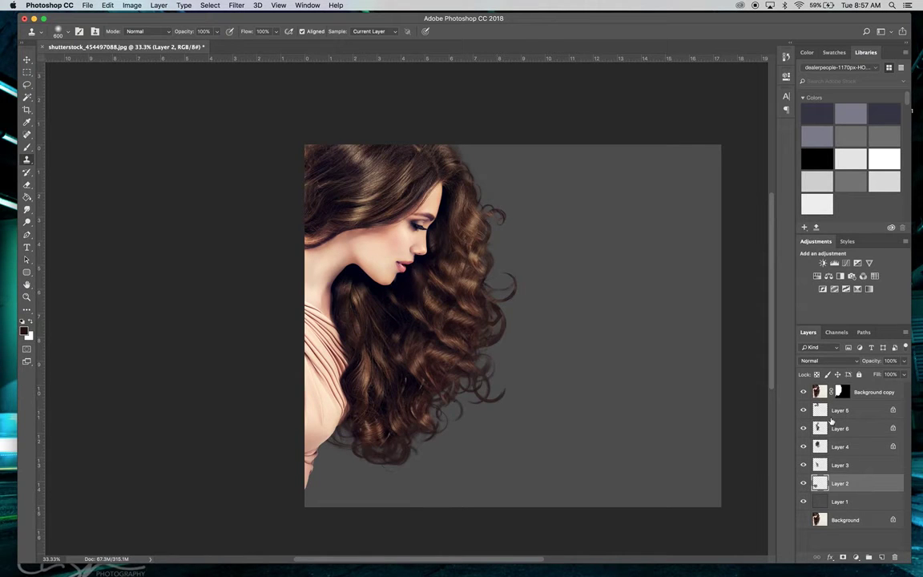
Lock Layer 2's transparent pixels and clone lower-hair texture from Background copy over its bottom curls, undoing the stray dabs
{"action": "left_click", "coordinate": [820, 393]}
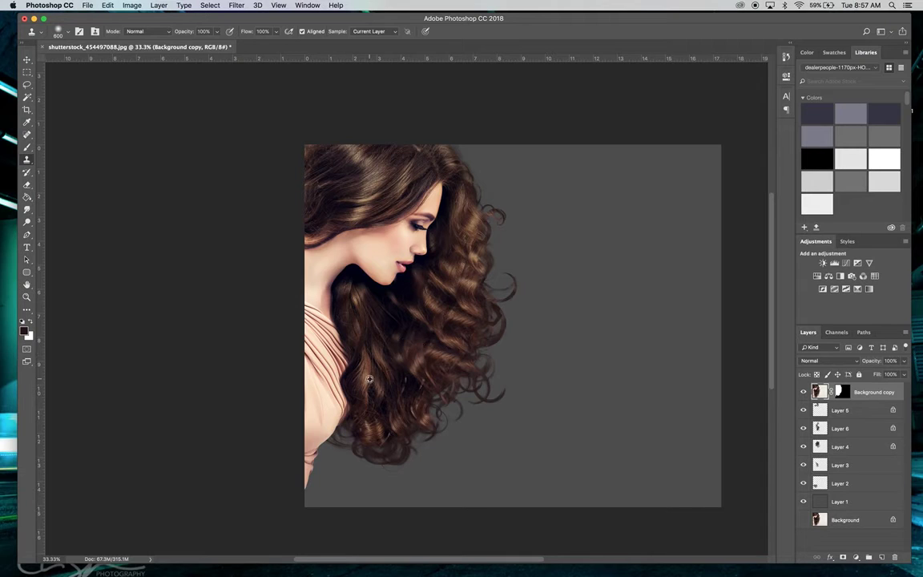
{"action": "left_click", "coordinate": [372, 425], "text": "alt"}
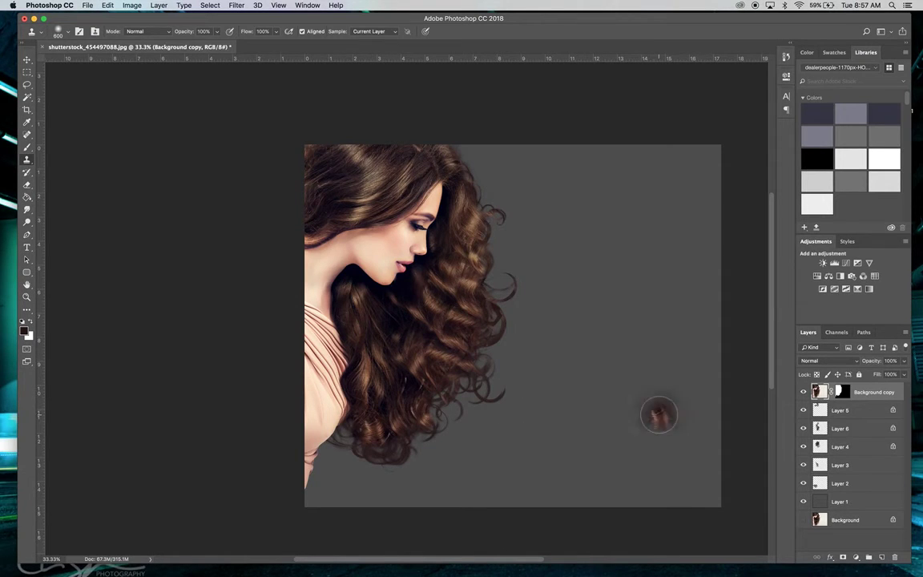
{"action": "left_click", "coordinate": [851, 465]}
{"action": "left_click", "coordinate": [850, 483]}
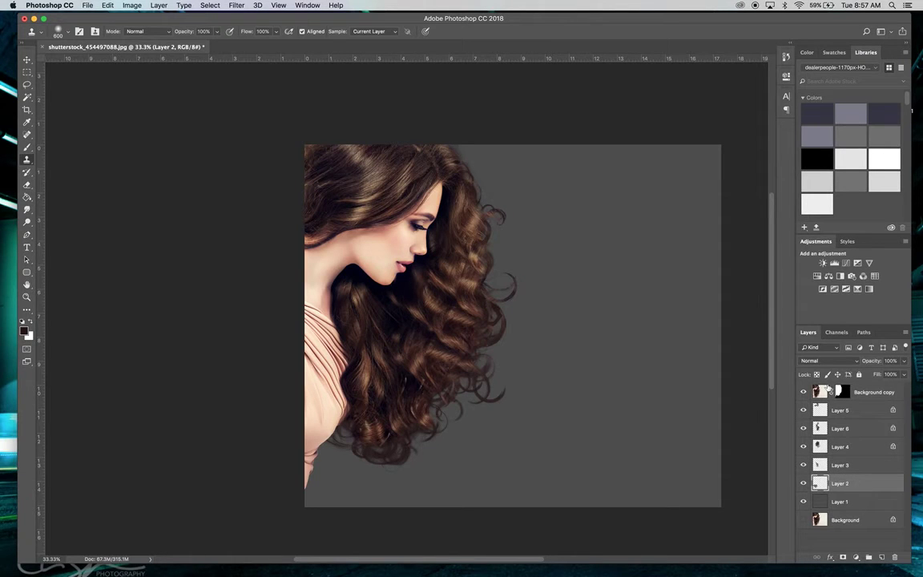
{"action": "left_click_drag", "start_coordinate": [357, 452], "coordinate": [370, 447]}
{"action": "left_click", "coordinate": [374, 442], "text": "alt"}
{"action": "left_click_drag", "start_coordinate": [407, 458], "coordinate": [396, 457]}
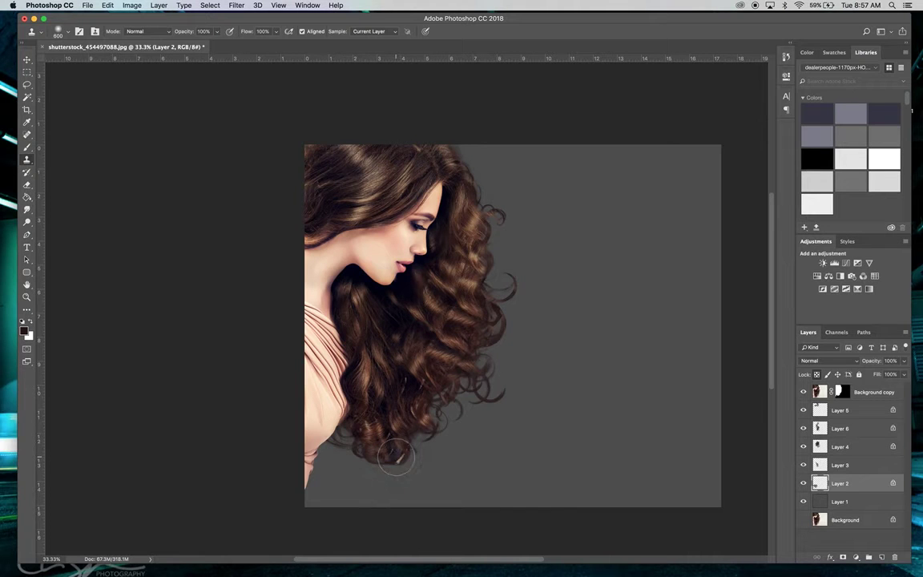
{"action": "left_click_drag", "start_coordinate": [572, 449], "coordinate": [573, 450]}
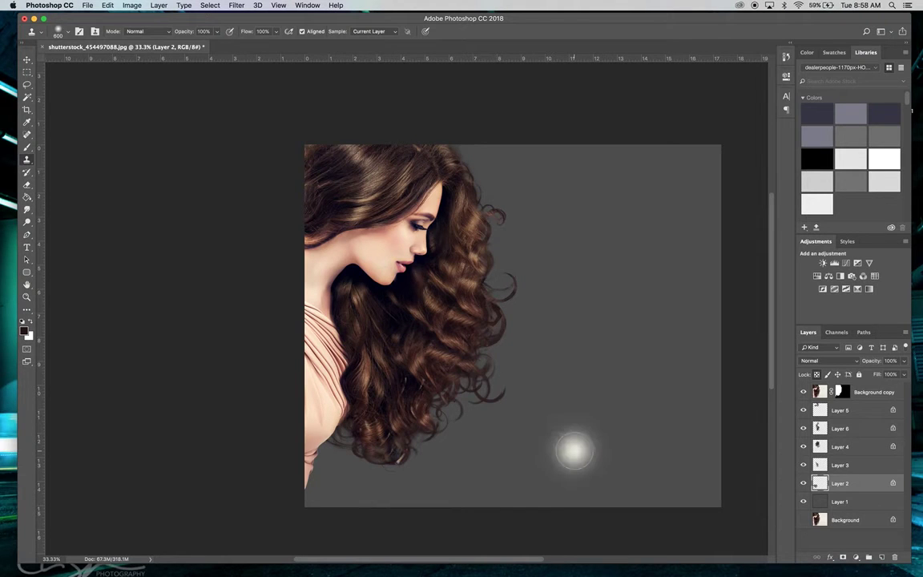
{"action": "key", "text": "super+z"}
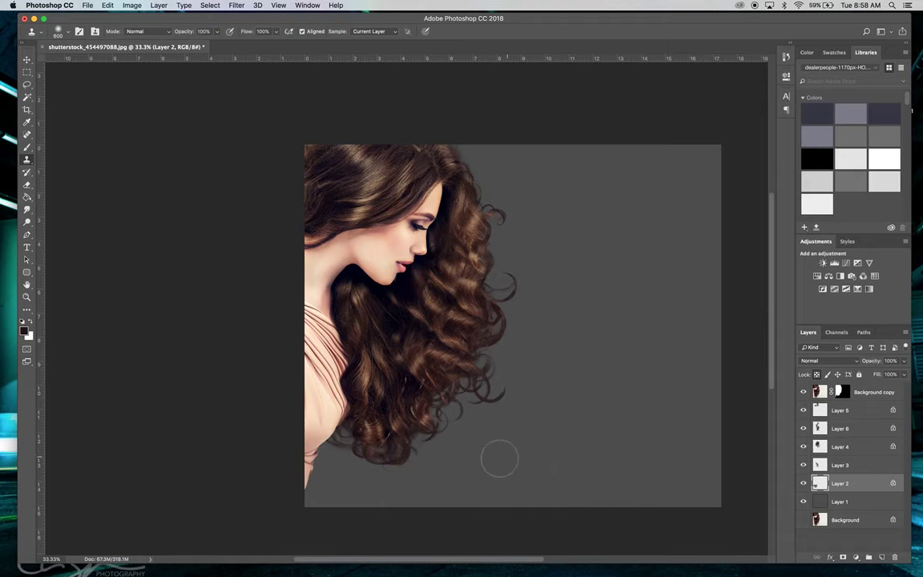
{"action": "left_click", "coordinate": [597, 450]}
{"action": "key", "text": "super+z"}
Resample hair from Background copy and clone it again over the bottom curls on Layer 2
{"action": "left_click", "coordinate": [871, 393]}
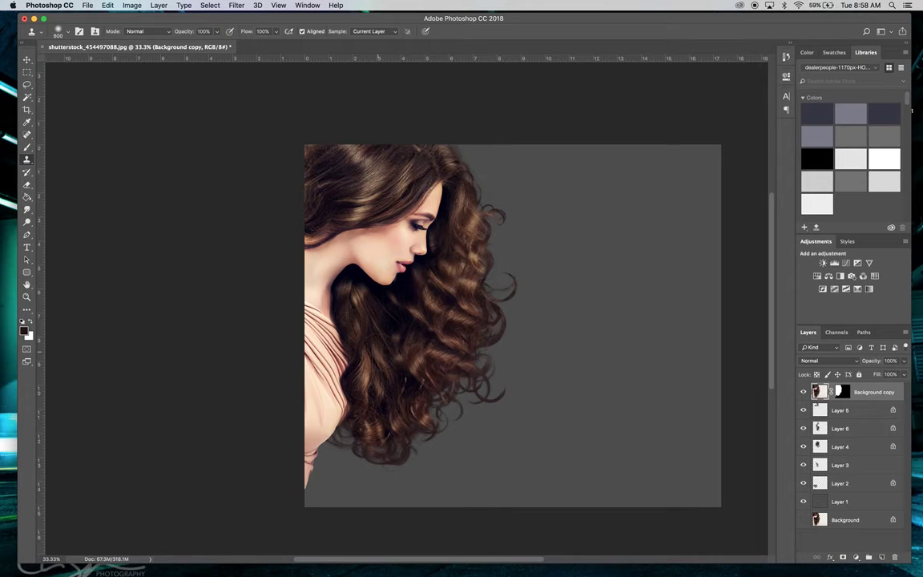
{"action": "left_click", "coordinate": [852, 484]}
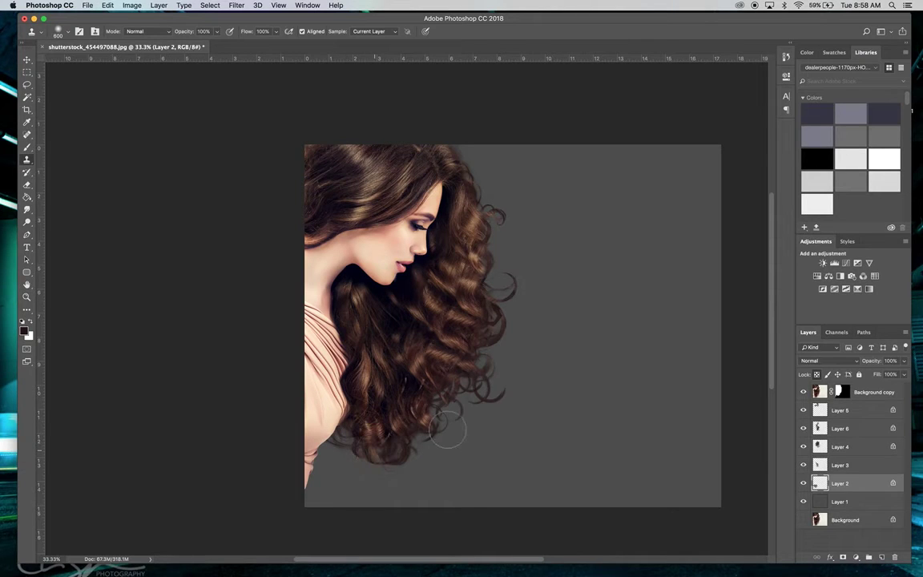
{"action": "key", "text": "super+z"}
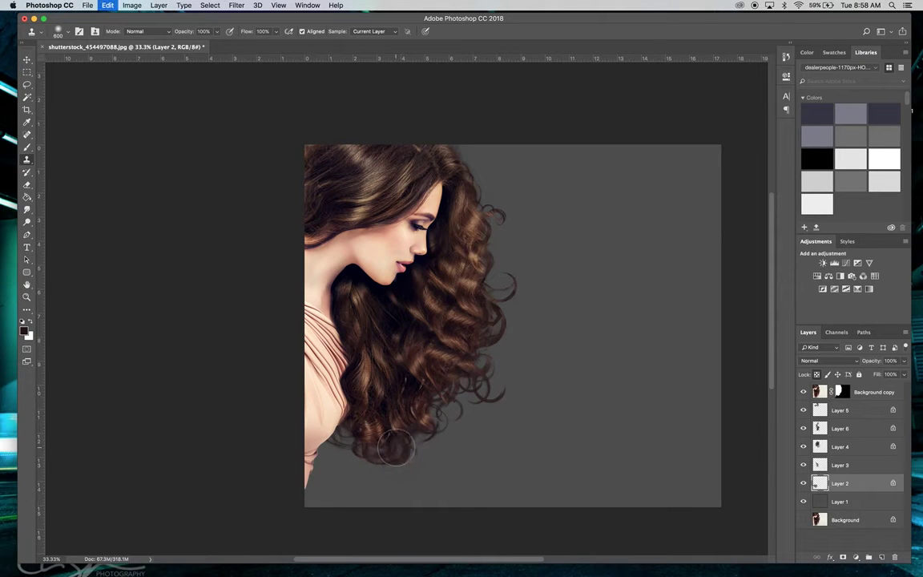
{"action": "left_click", "coordinate": [602, 380], "text": "alt"}
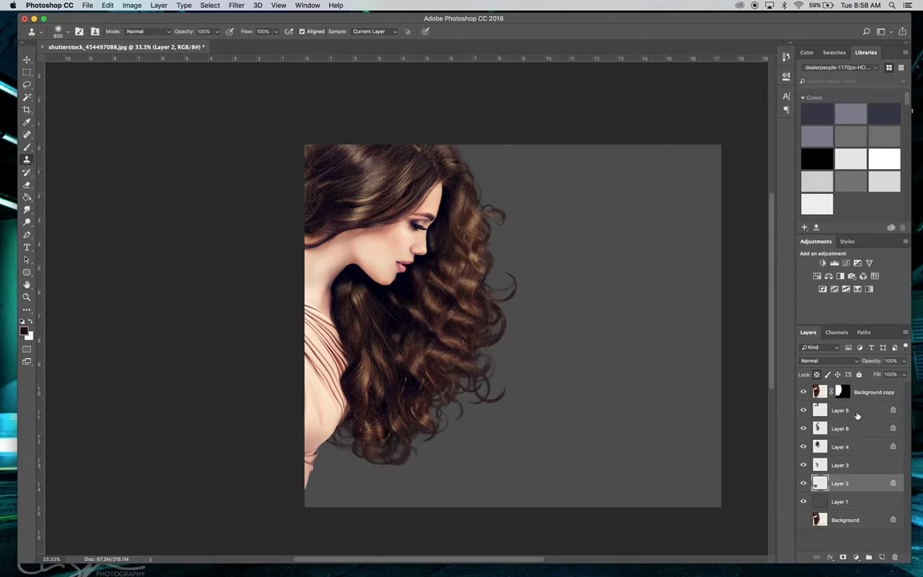
Group Layers 2 through 6 and compare the image with the group hidden and shown
{"action": "left_click", "coordinate": [856, 410], "text": "shift"}
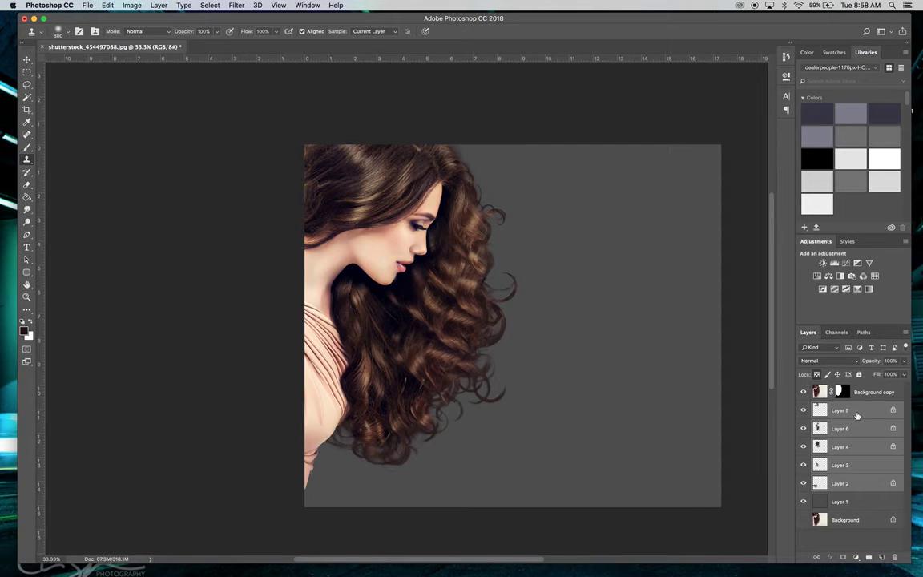
{"action": "key", "text": "super+g"}
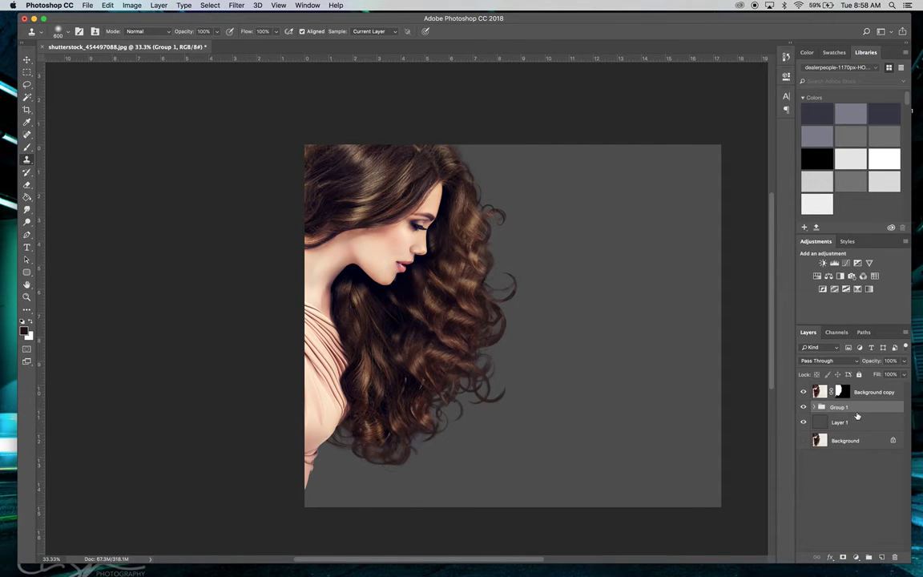
{"action": "left_click", "coordinate": [804, 409]}
{"action": "left_click", "coordinate": [805, 409]}
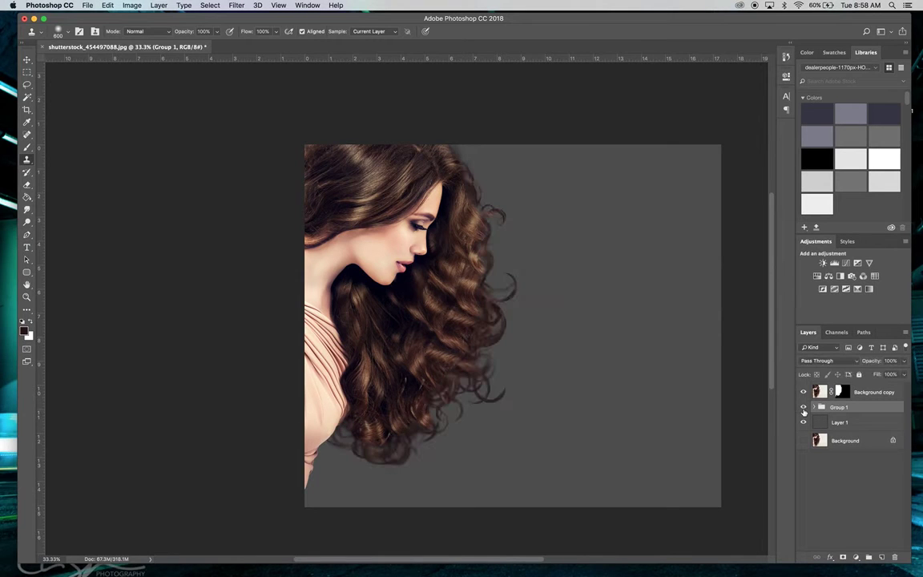
Stamp the Hair1 brush at 1389 px on the empty gray area in a new layer above Background copy, and erase its stray line
{"action": "left_click", "coordinate": [869, 394]}
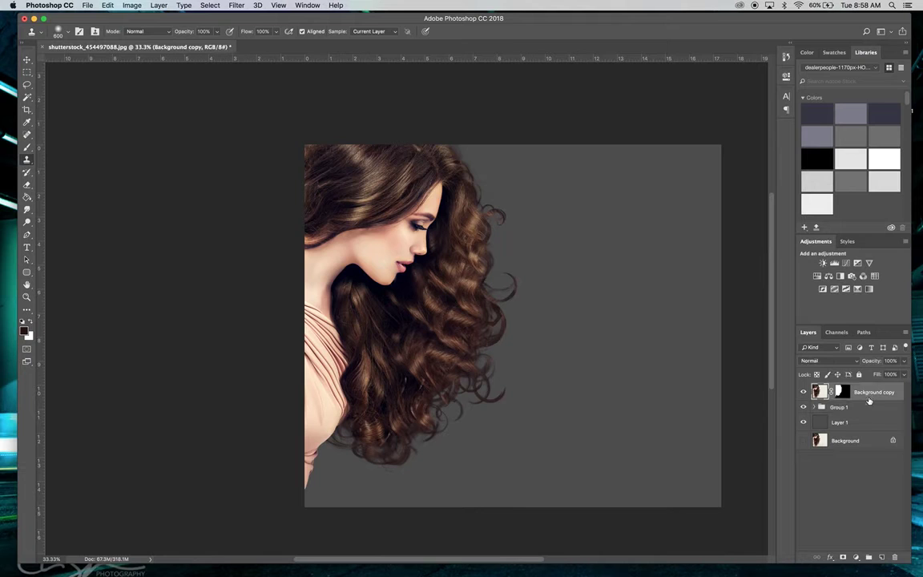
{"action": "key", "text": "super+shift+alt+n"}
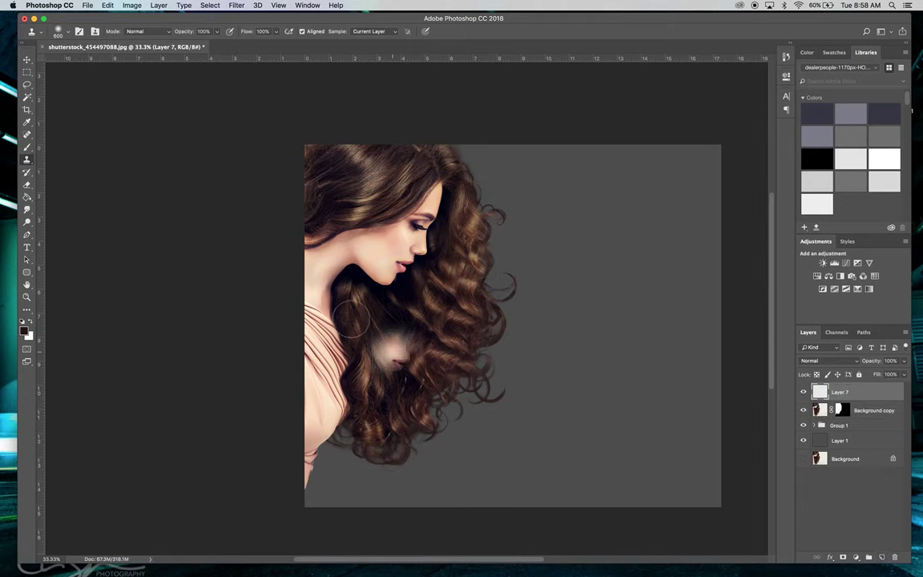
{"action": "left_click", "coordinate": [26, 146]}
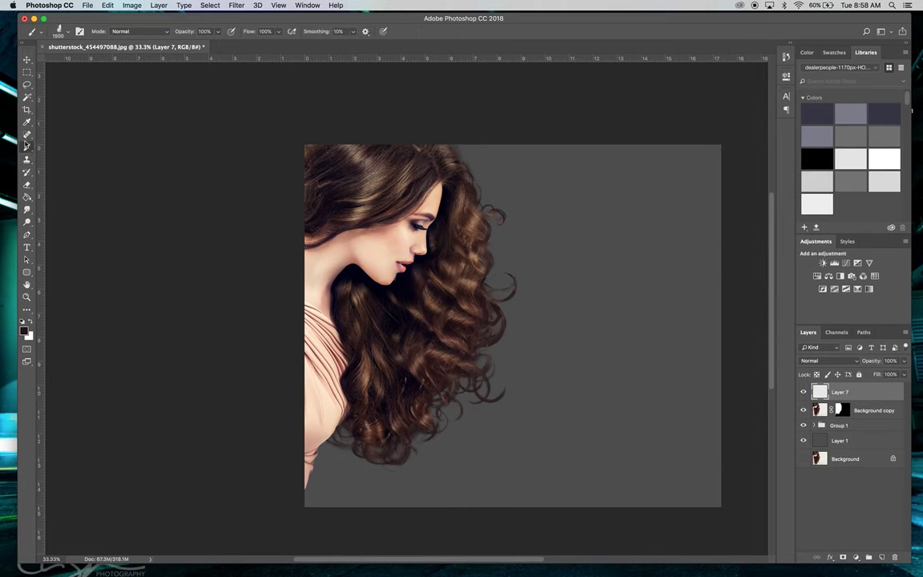
{"action": "left_click", "coordinate": [69, 34]}
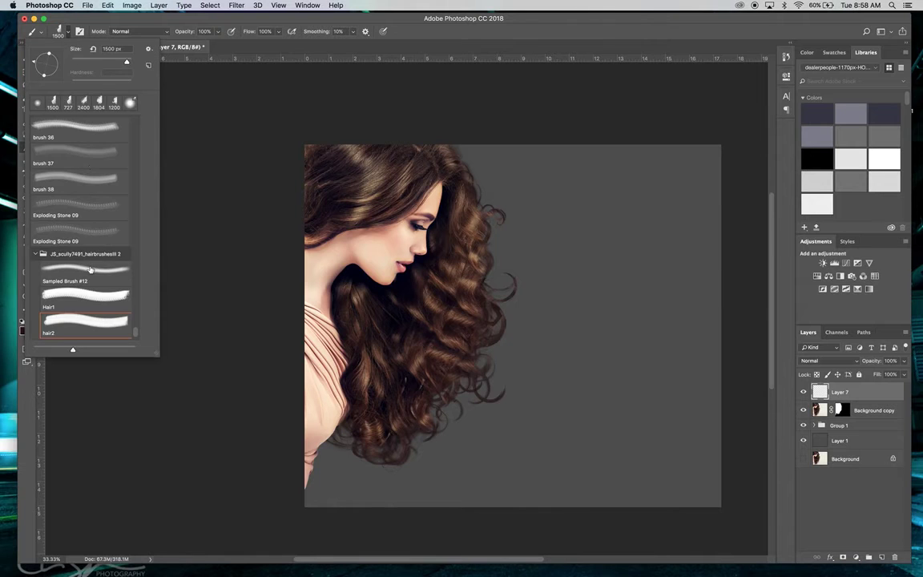
{"action": "left_click", "coordinate": [80, 295]}
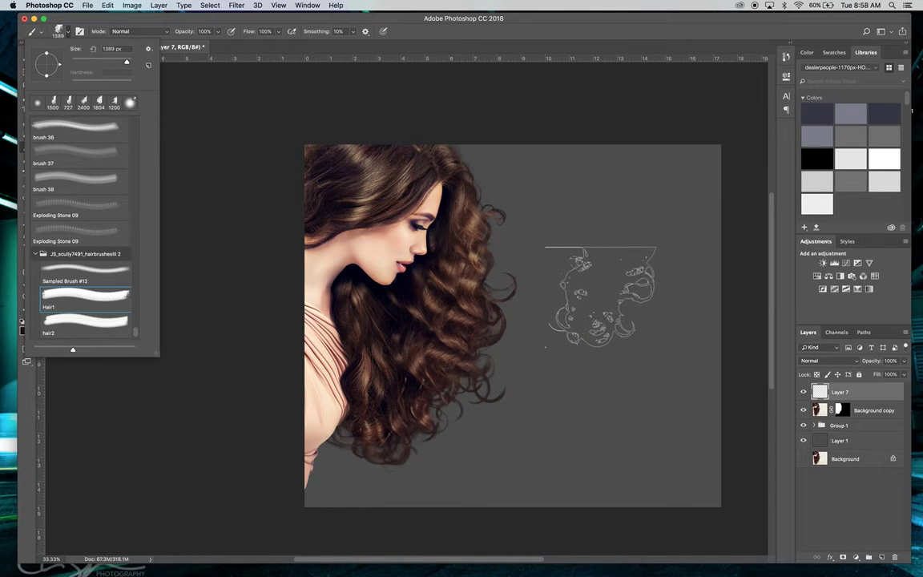
{"action": "left_click", "coordinate": [601, 294]}
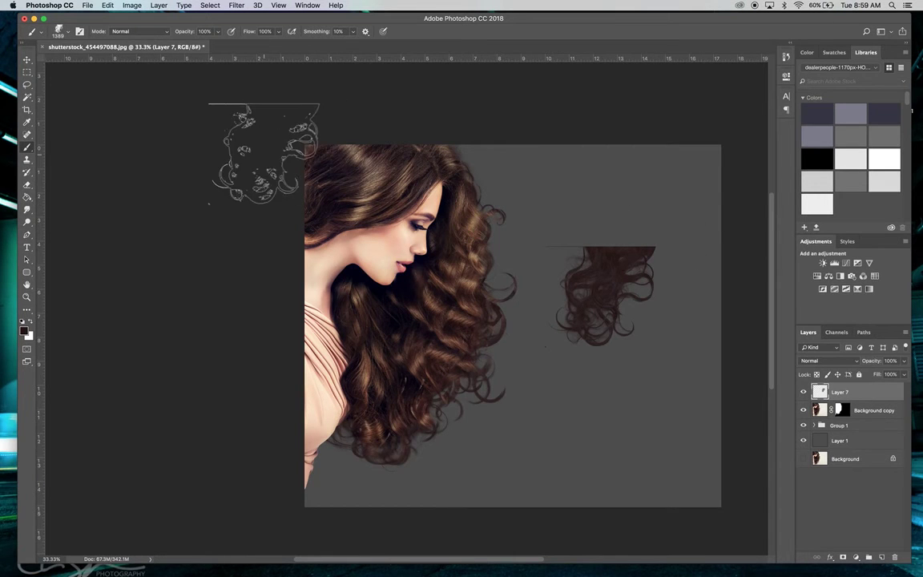
{"action": "left_click", "coordinate": [29, 185]}
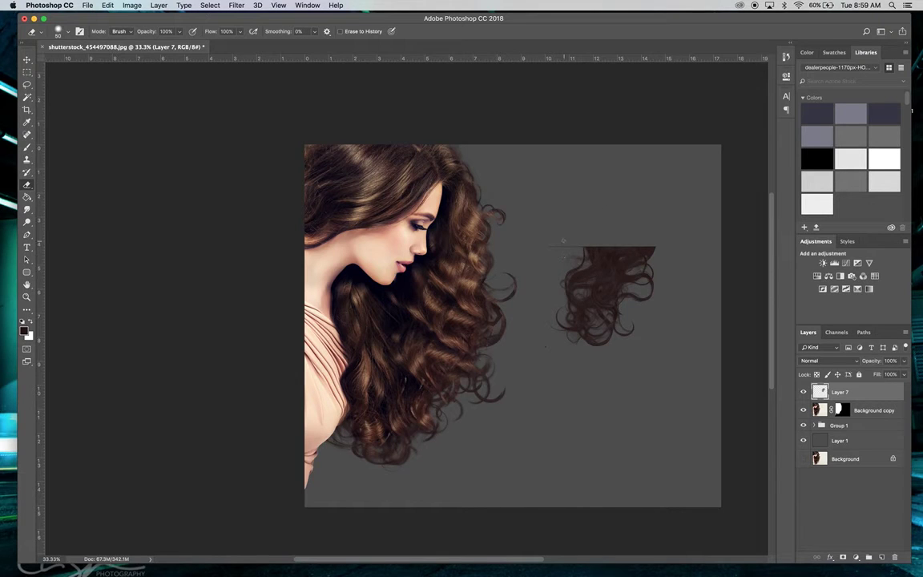
{"action": "key", "text": "bracketright"}
Flip the stamped curls horizontally, stretch them to about 167% height, and place them over the hair in front of the face
{"action": "left_click", "coordinate": [29, 60]}
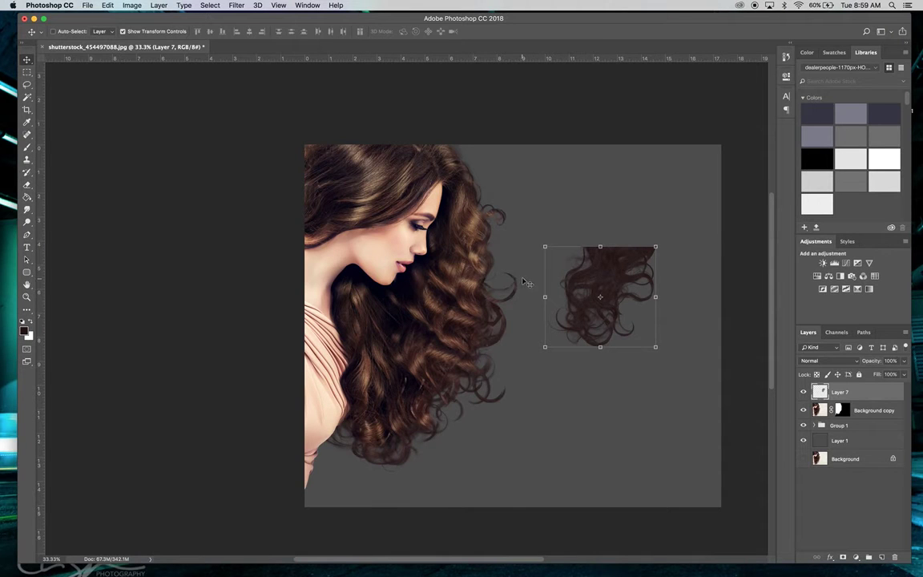
{"action": "left_click_drag", "start_coordinate": [633, 257], "coordinate": [570, 212]}
{"action": "left_click_drag", "start_coordinate": [482, 252], "coordinate": [698, 238]}
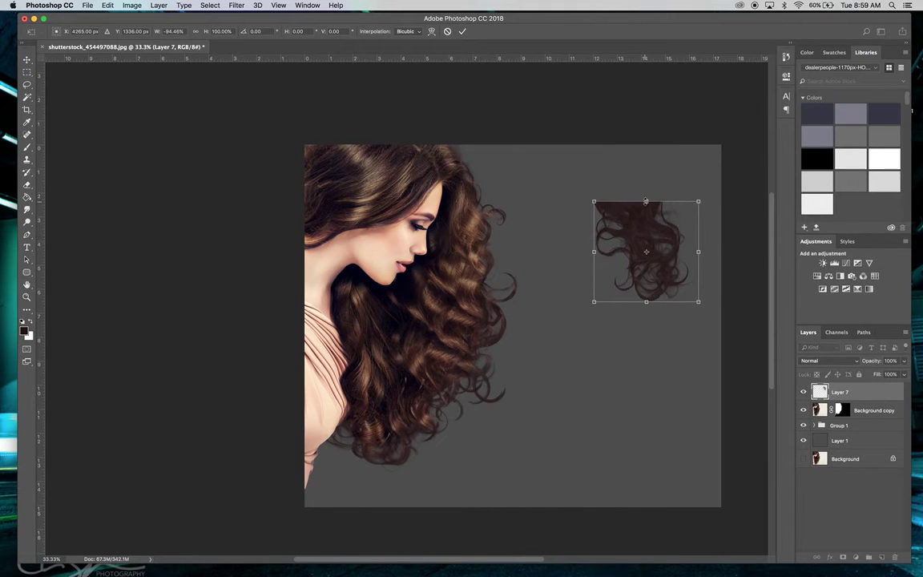
{"action": "left_click_drag", "start_coordinate": [646, 201], "coordinate": [645, 133]}
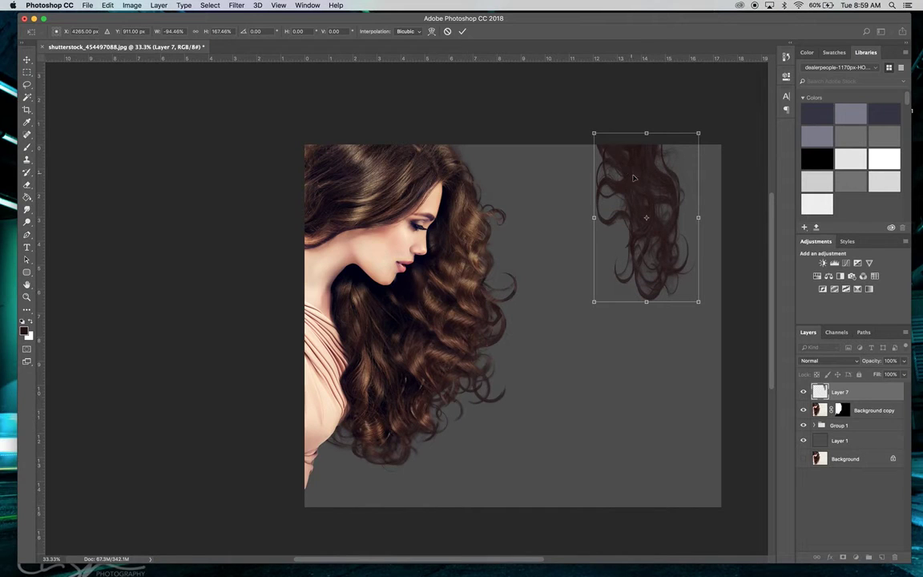
{"action": "left_click_drag", "start_coordinate": [657, 190], "coordinate": [476, 230]}
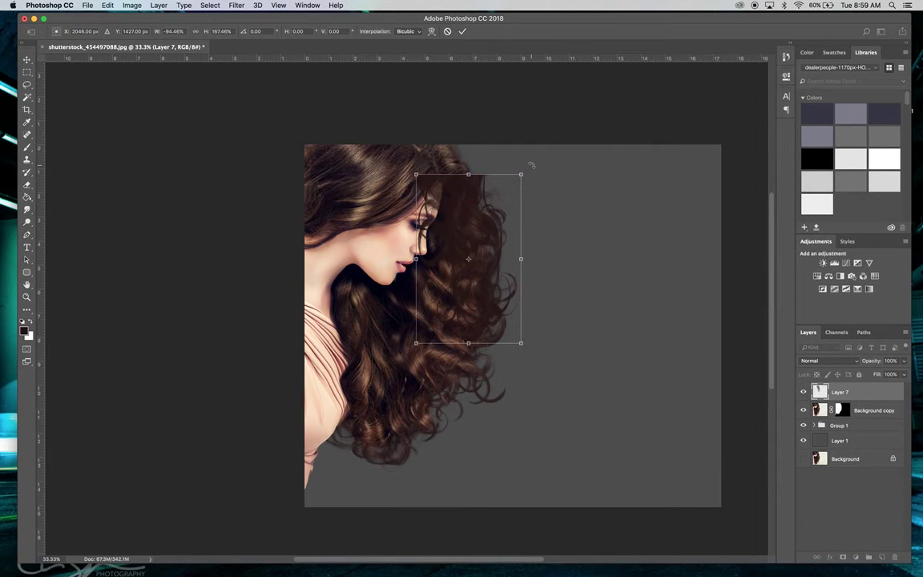
Rotate the curls about 5.3° counterclockwise, nudge them slightly down over the hair, and apply the transformation
{"action": "left_click_drag", "start_coordinate": [527, 164], "coordinate": [523, 161]}
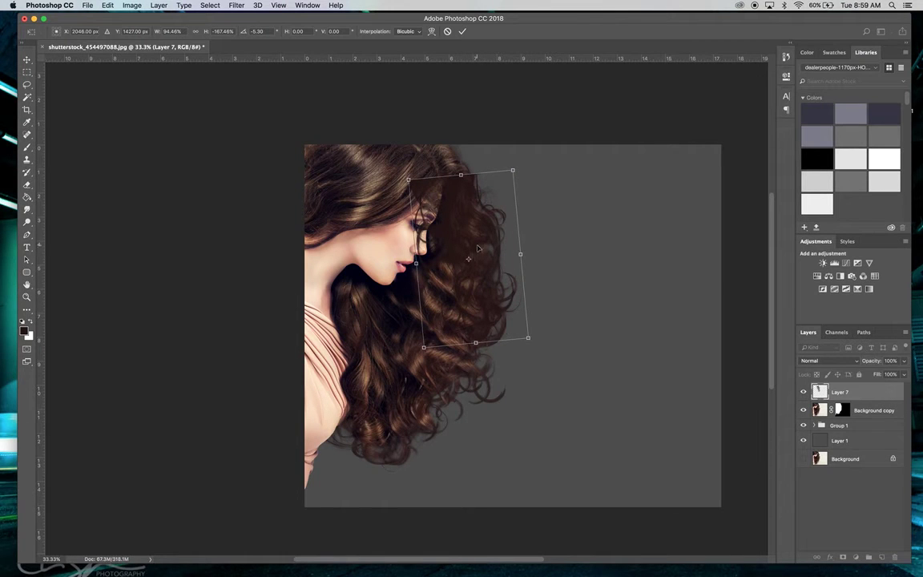
{"action": "left_click_drag", "start_coordinate": [477, 239], "coordinate": [474, 246]}
{"action": "left_click", "coordinate": [27, 61]}
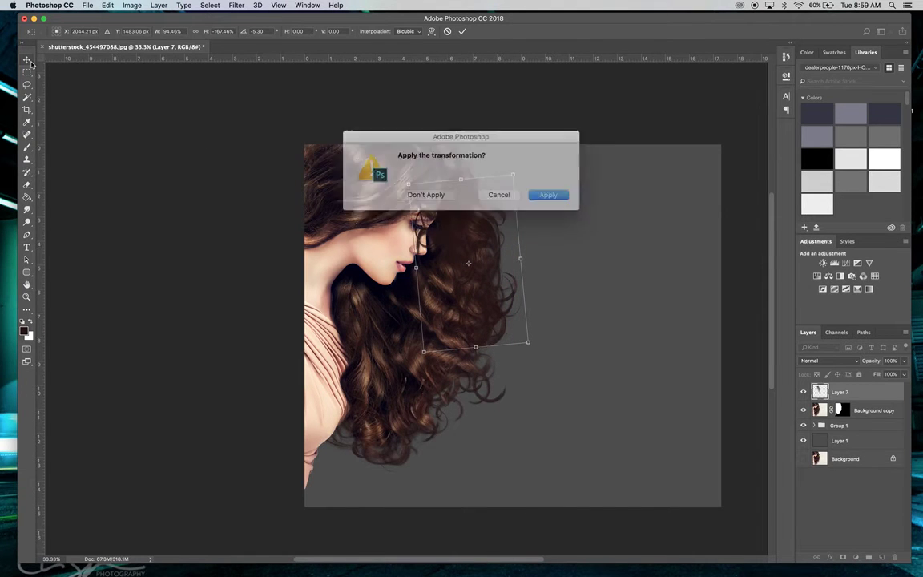
{"action": "left_click", "coordinate": [541, 193]}
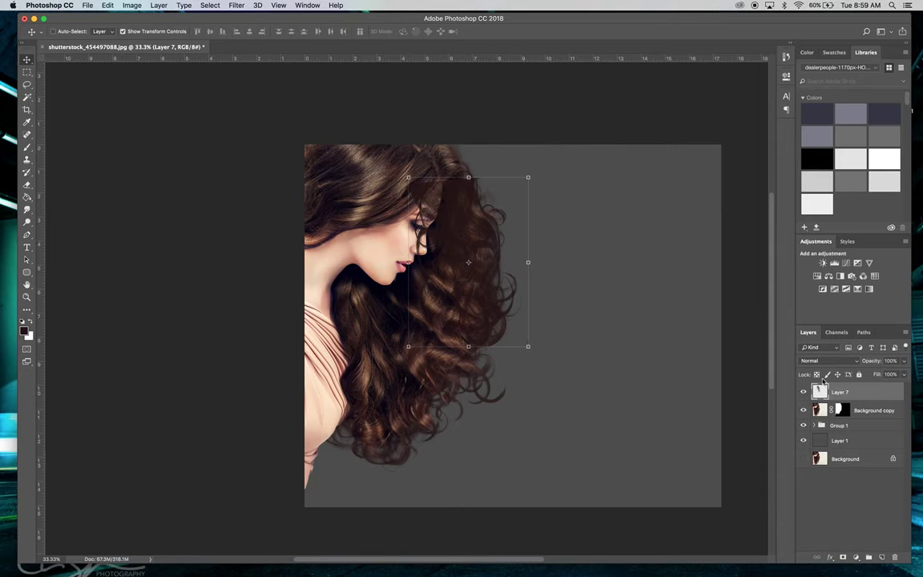
Lock Layer 7's transparent pixels, sample a brown from the curls on Background copy as the foreground color, and return to Layer 7
{"action": "left_click", "coordinate": [815, 374]}
{"action": "left_click", "coordinate": [27, 122]}
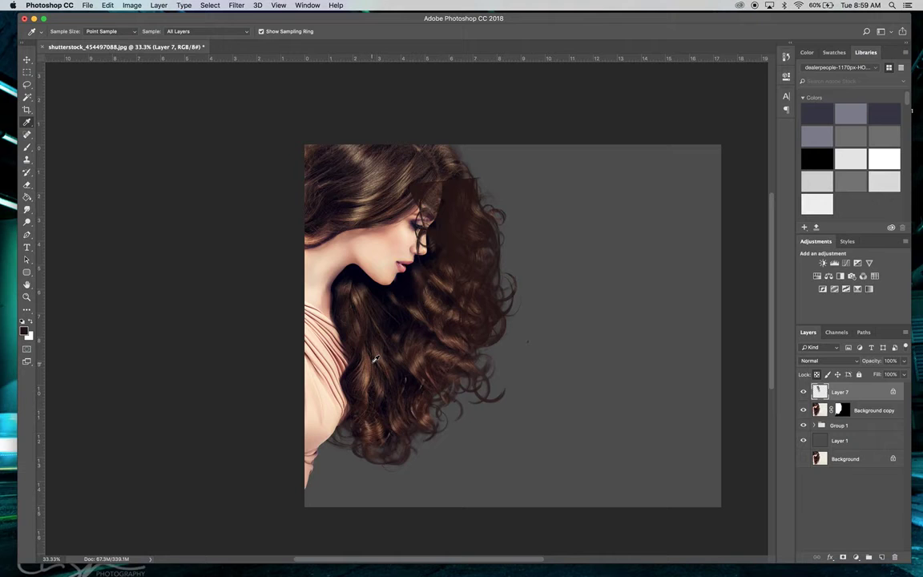
{"action": "left_click", "coordinate": [823, 414]}
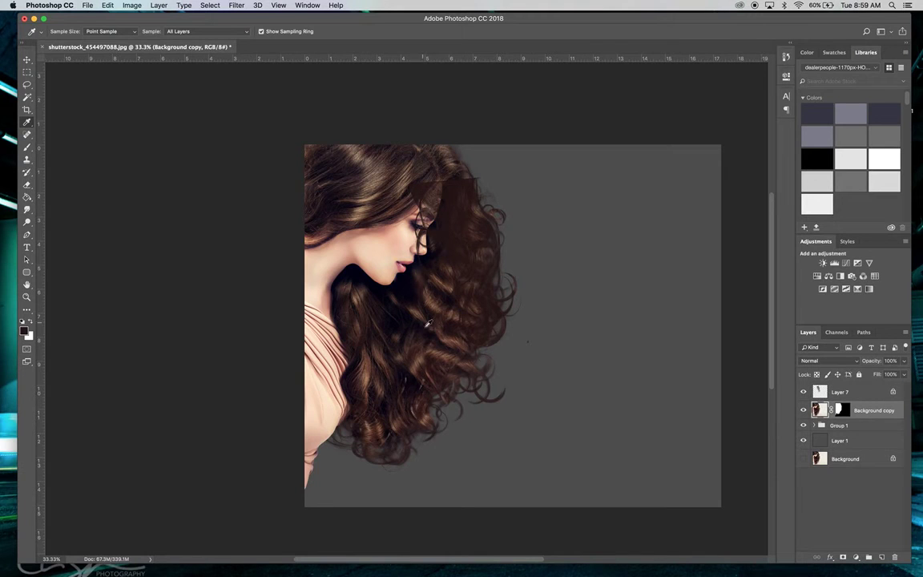
{"action": "left_click", "coordinate": [422, 356]}
{"action": "left_click", "coordinate": [26, 147]}
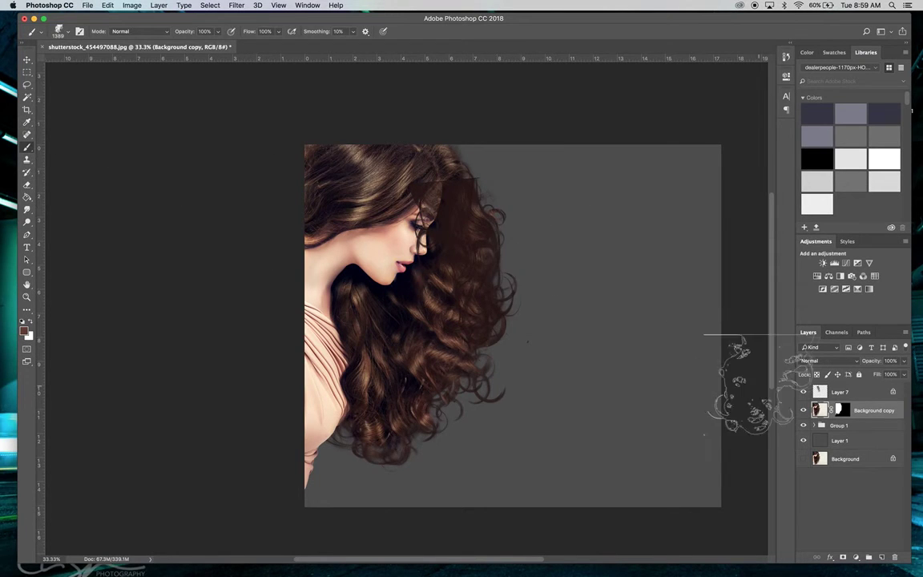
{"action": "left_click", "coordinate": [841, 391]}
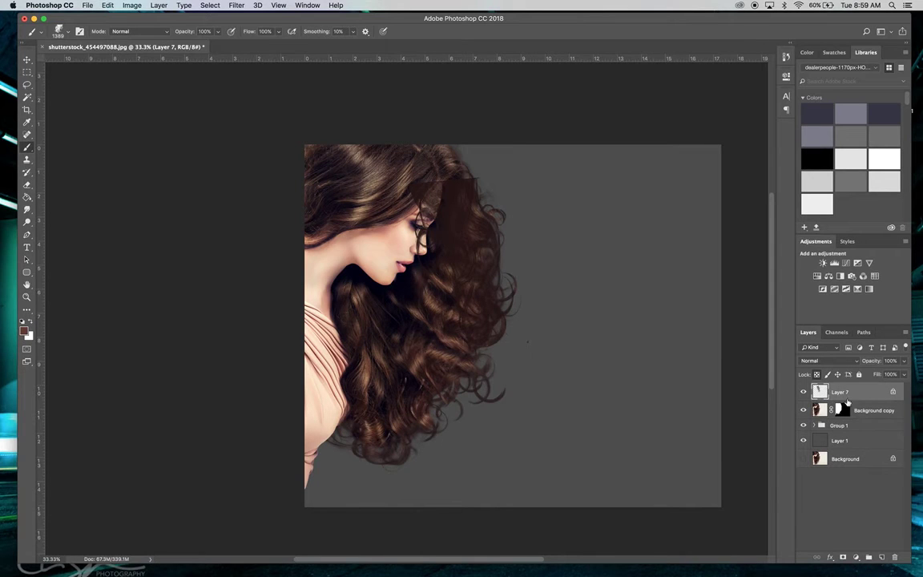
Add a new layer above Layer 7 and clip it to Layer 7
{"action": "left_click", "coordinate": [881, 555]}
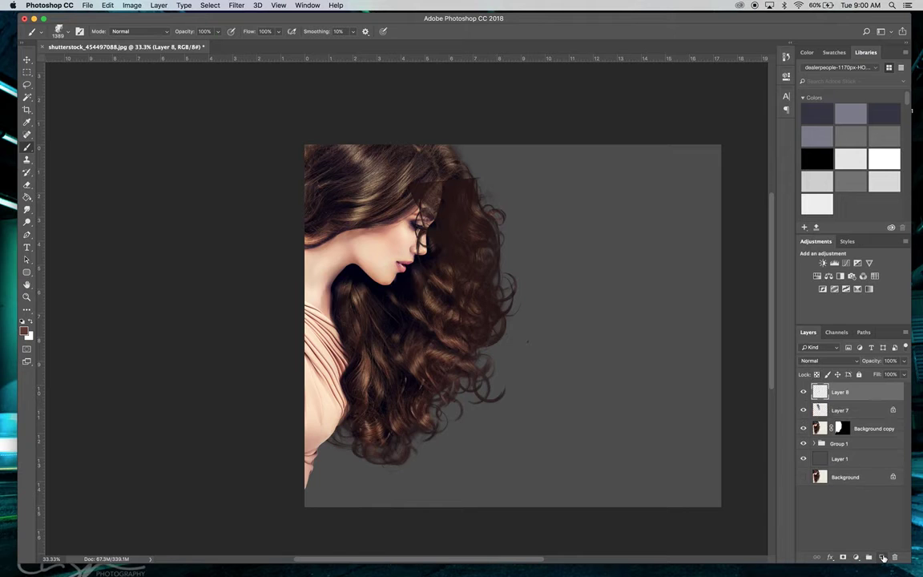
{"action": "right_click", "coordinate": [868, 391]}
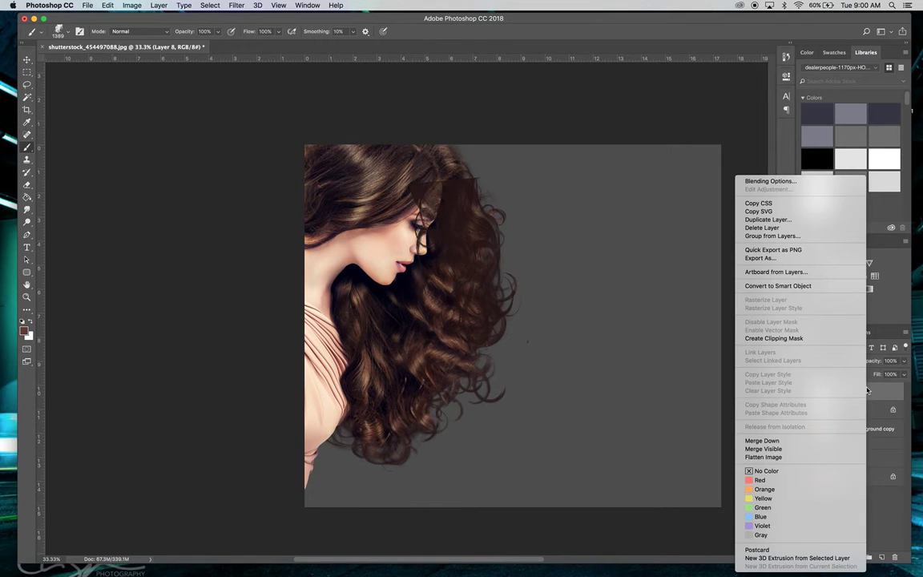
{"action": "left_click", "coordinate": [774, 338]}
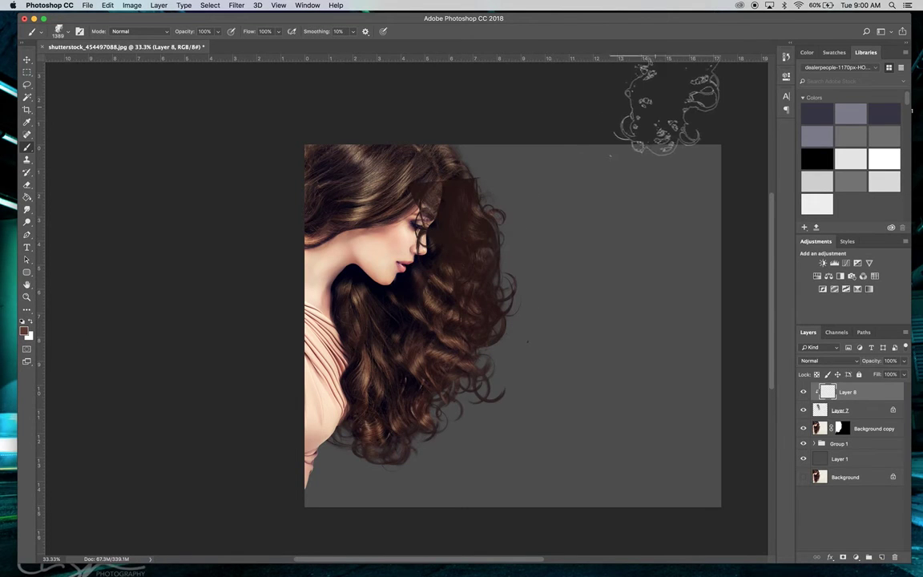
Try stamping the sampled brown curls at 2100 px on Layer 8 in Soft Light mode, and undo the stamp
{"action": "left_click", "coordinate": [580, 169]}
{"action": "key", "text": "bracketright"}
{"action": "key", "text": "bracketright"}
{"action": "key", "text": "bracketright"}
{"action": "key", "text": "bracketright"}
{"action": "key", "text": "bracketright"}
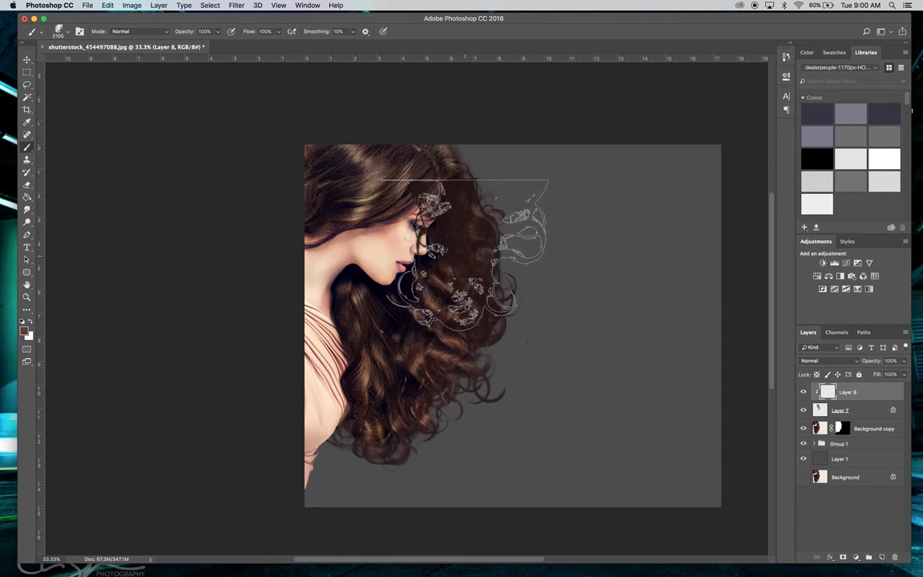
{"action": "key", "text": "bracketright"}
{"action": "key", "text": "bracketright"}
{"action": "key", "text": "bracketright"}
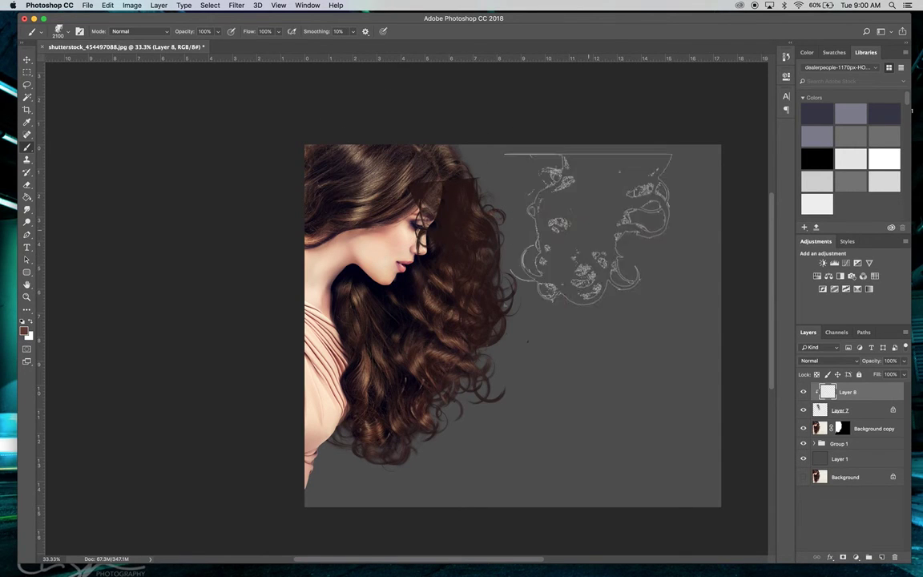
{"action": "left_click", "coordinate": [823, 362]}
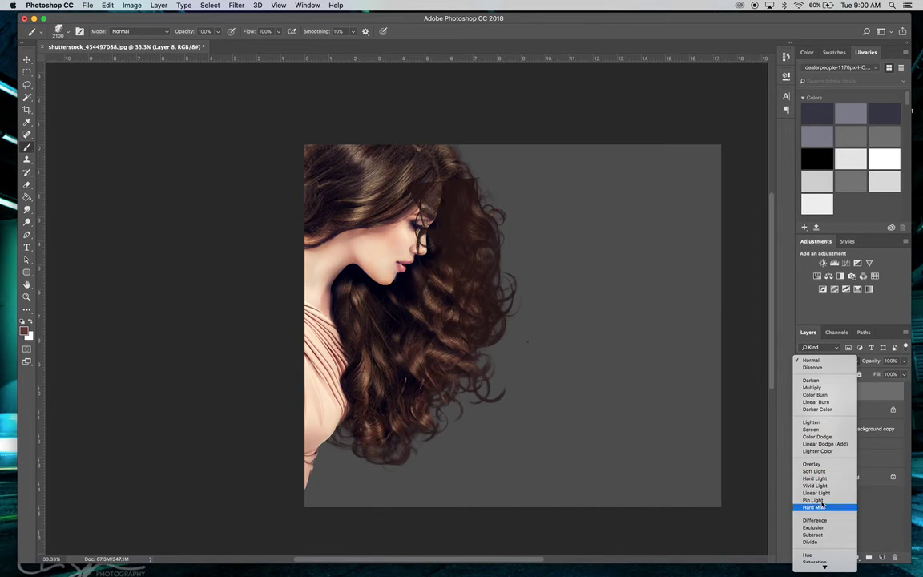
{"action": "mouse_move", "coordinate": [592, 397]}
{"action": "left_mouse_down"}
{"action": "mouse_move", "coordinate": [497, 397]}
{"action": "mouse_move", "coordinate": [477, 280]}
{"action": "mouse_move", "coordinate": [494, 273]}
{"action": "left_mouse_up"}
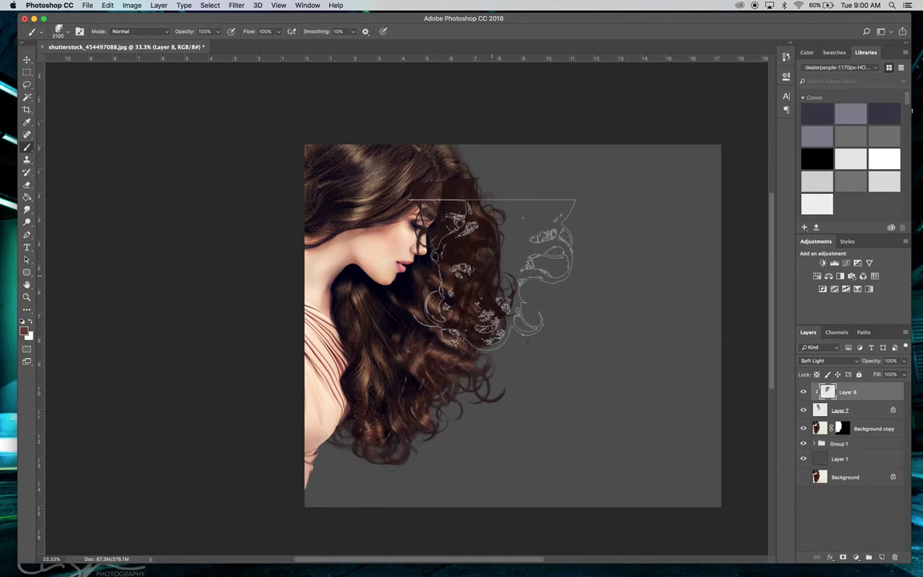
{"action": "key", "text": "super+z"}
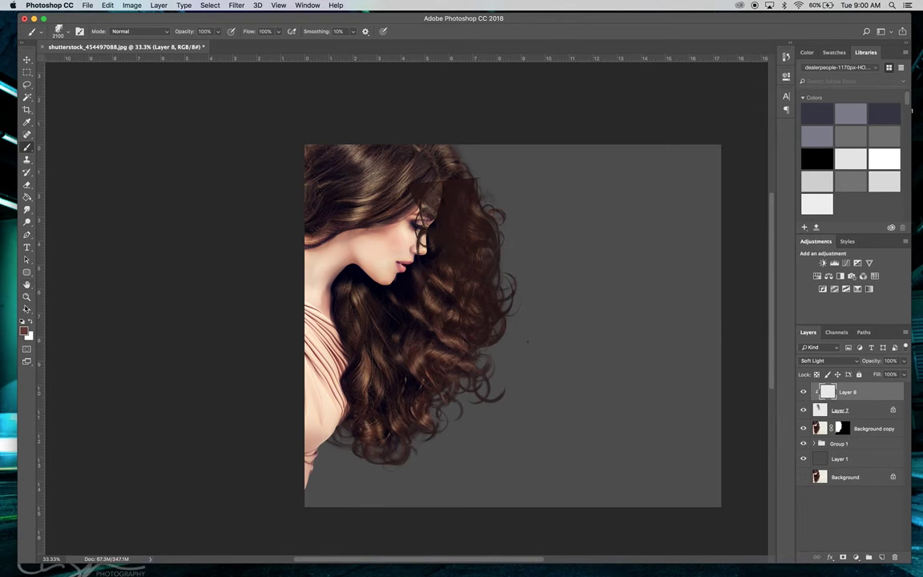
Set the foreground color to the lighter golden brown #917753 and return to the Brush tool
{"action": "left_click", "coordinate": [23, 330]}
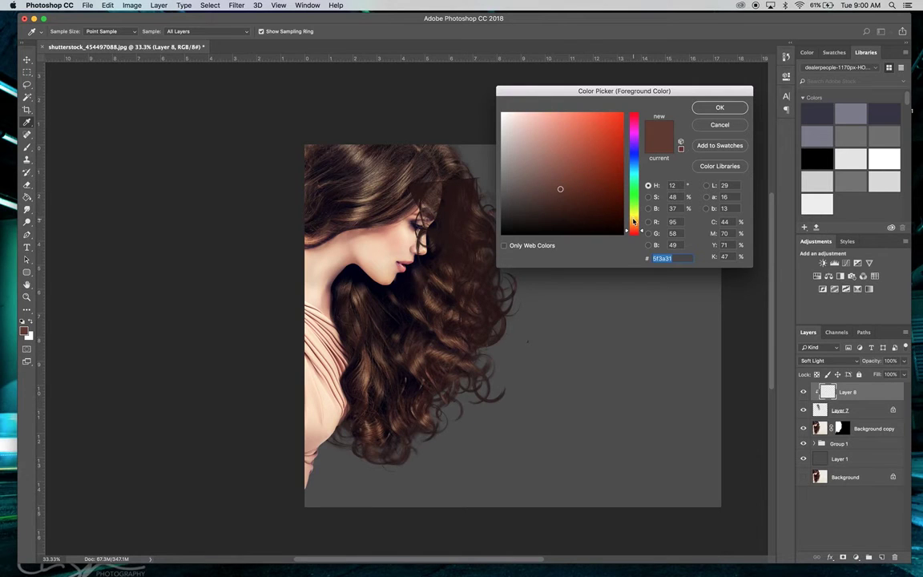
{"action": "left_click", "coordinate": [632, 223]}
{"action": "left_click", "coordinate": [553, 164]}
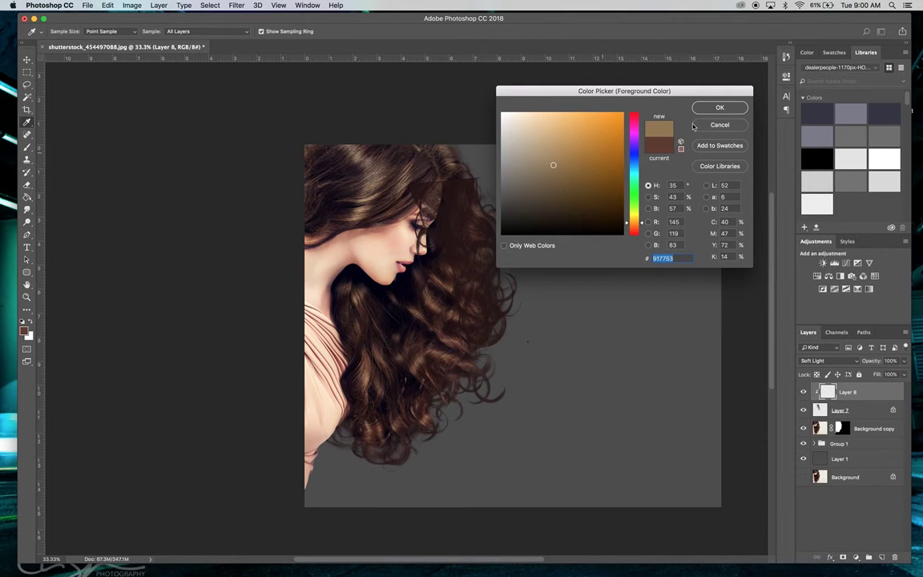
{"action": "left_click", "coordinate": [718, 108]}
{"action": "key", "text": "b"}
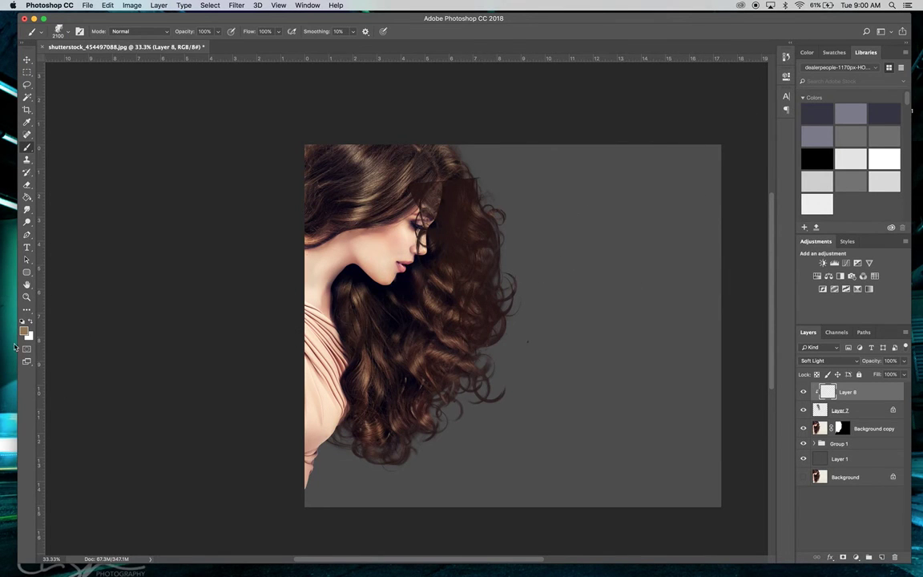
Set Layer 8's blend mode to Screen, try stamping the golden brown curls at 2100 px beside the face, and undo the stamp
{"action": "left_click", "coordinate": [844, 363]}
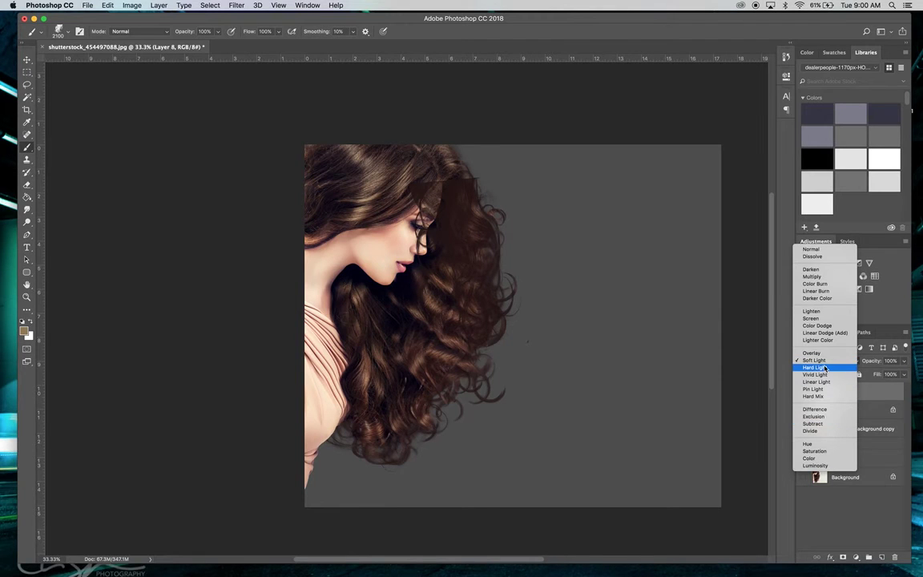
{"action": "left_click", "coordinate": [811, 318]}
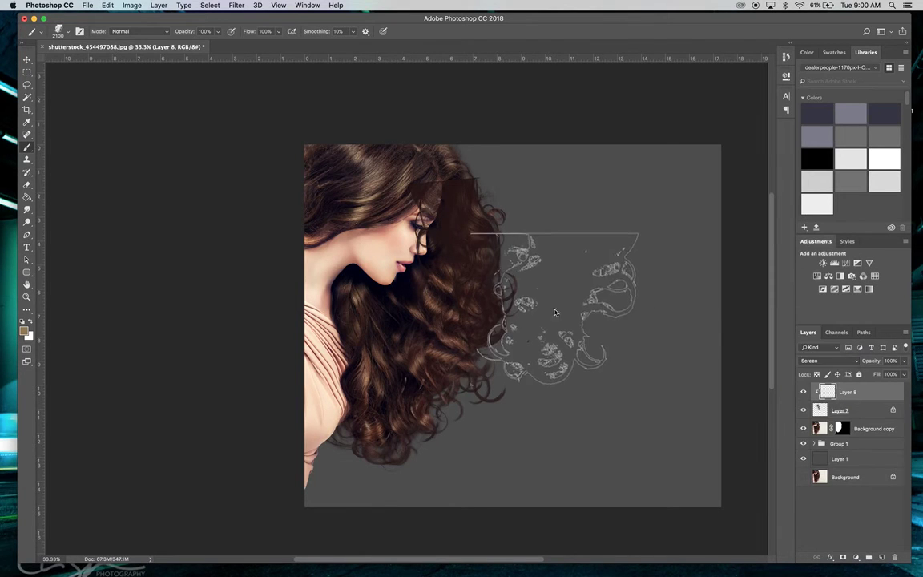
{"action": "key", "text": "super+z"}
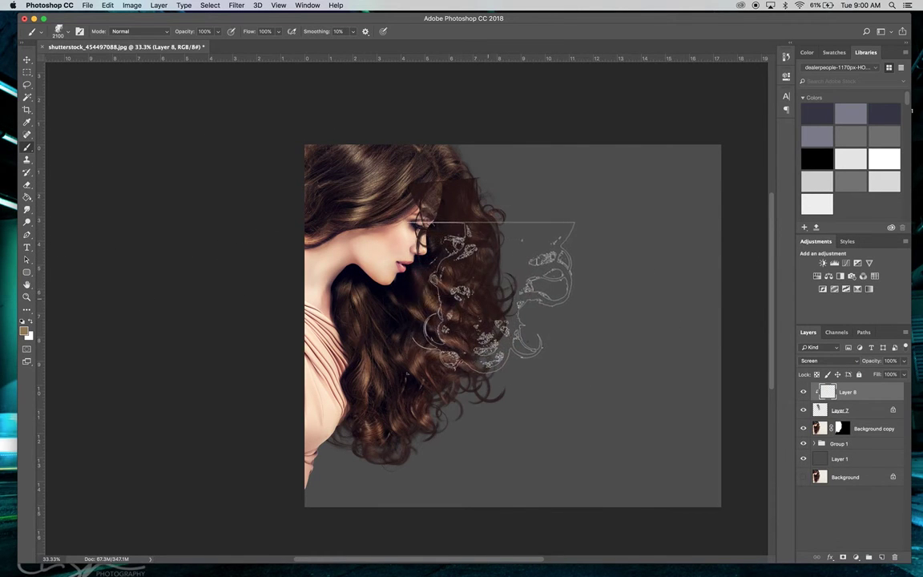
{"action": "left_click", "coordinate": [460, 229]}
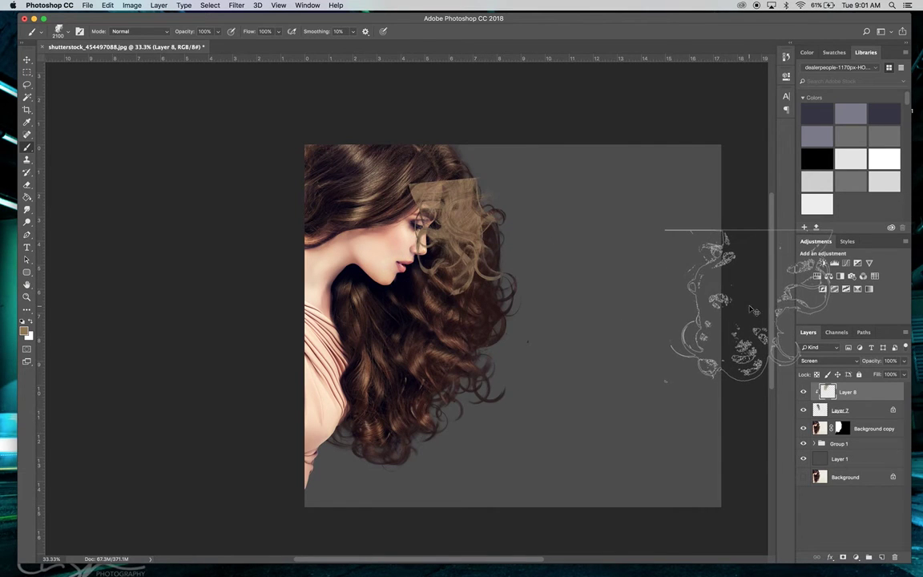
{"action": "key", "text": "super+z"}
Stamp the golden brown curls at 2900 px over the hair in front of the face, and lower Layer 8's opacity to 54%
{"action": "key", "text": "bracketright"}
{"action": "key", "text": "bracketright"}
{"action": "key", "text": "bracketright"}
{"action": "key", "text": "bracketright"}
{"action": "key", "text": "bracketright"}
{"action": "key", "text": "bracketright"}
{"action": "key", "text": "bracketright"}
{"action": "key", "text": "bracketright"}
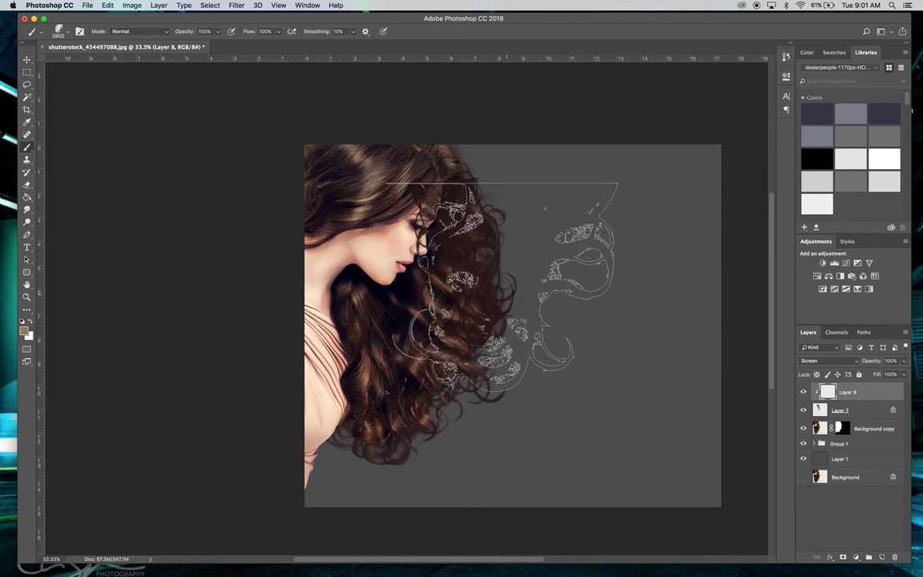
{"action": "left_click", "coordinate": [385, 392]}
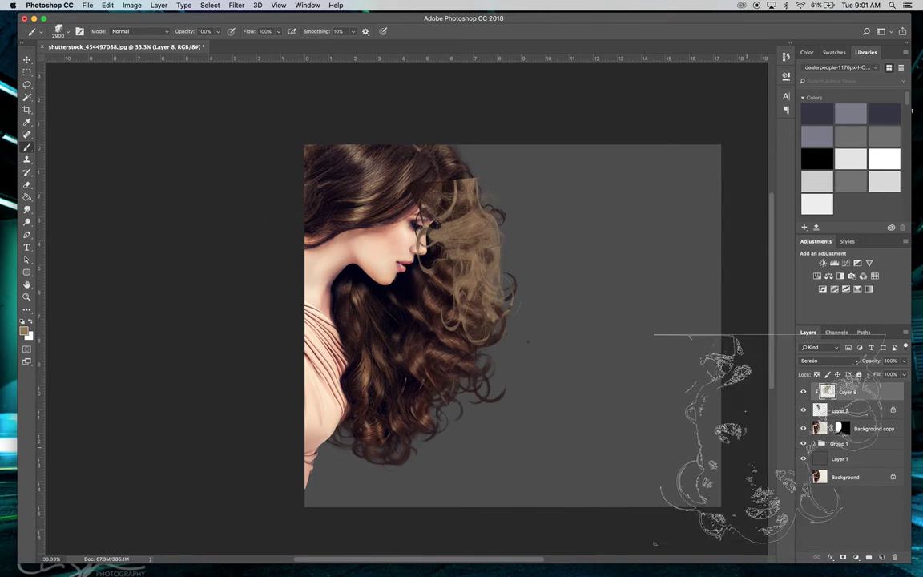
{"action": "left_click", "coordinate": [904, 363]}
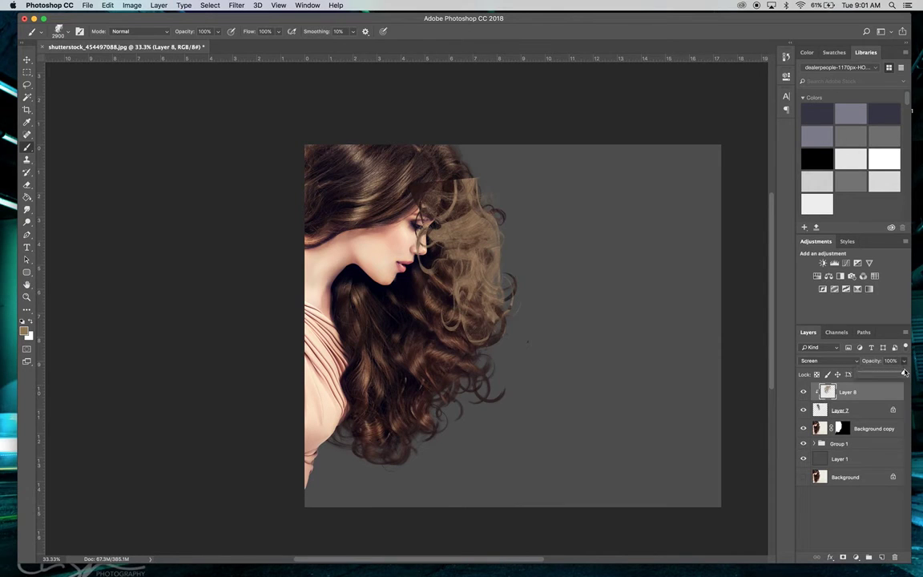
{"action": "left_click_drag", "start_coordinate": [904, 374], "coordinate": [900, 374]}
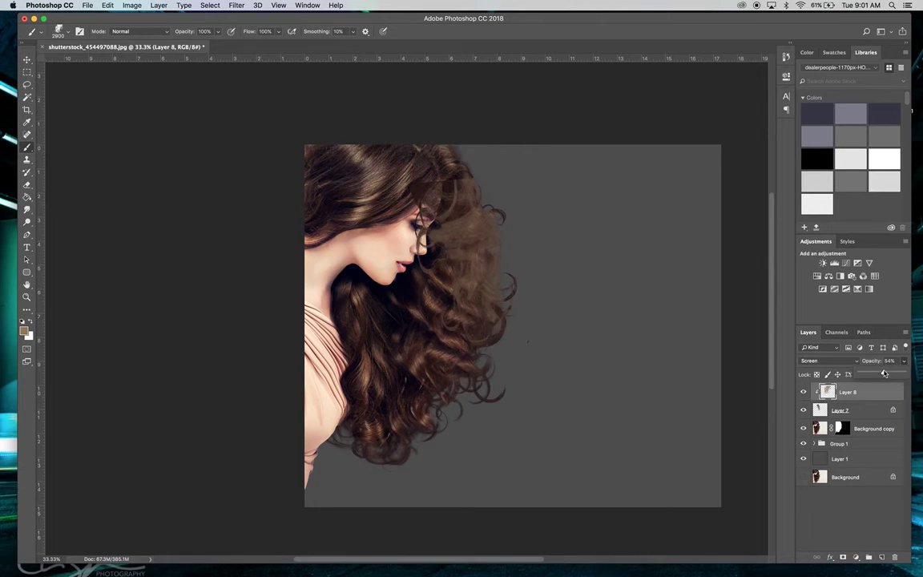
Try the Color and Soft Light blend modes on Layer 8, and set it back to Screen
{"action": "left_click", "coordinate": [856, 362]}
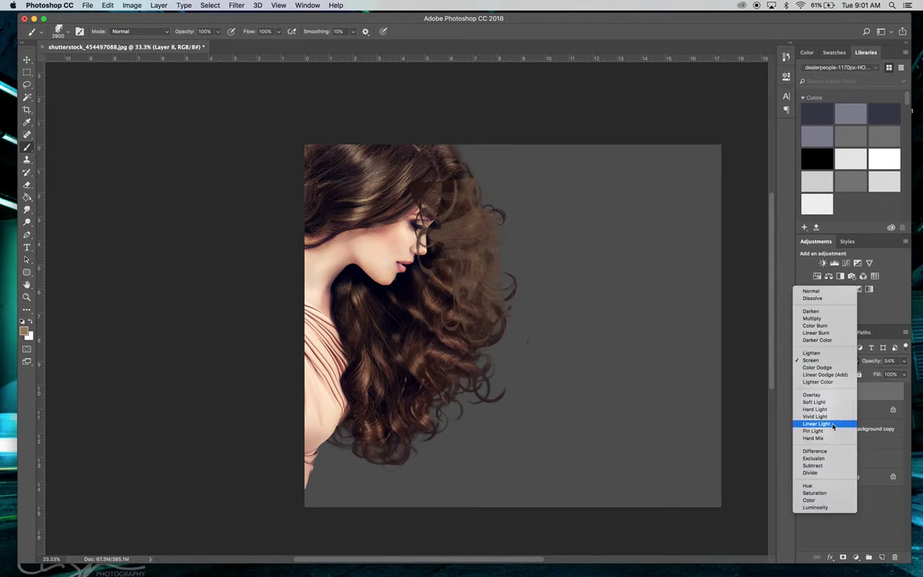
{"action": "left_click", "coordinate": [823, 500]}
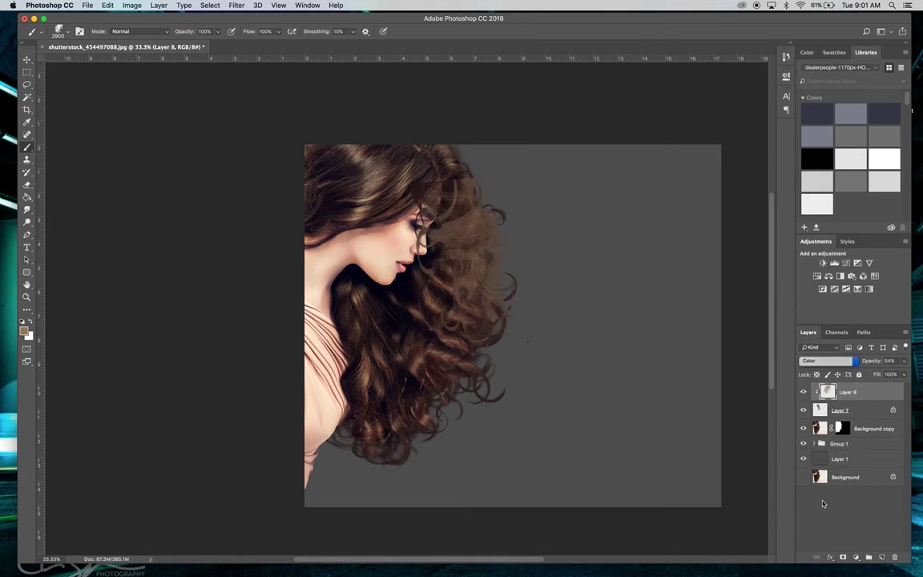
{"action": "left_click", "coordinate": [825, 360]}
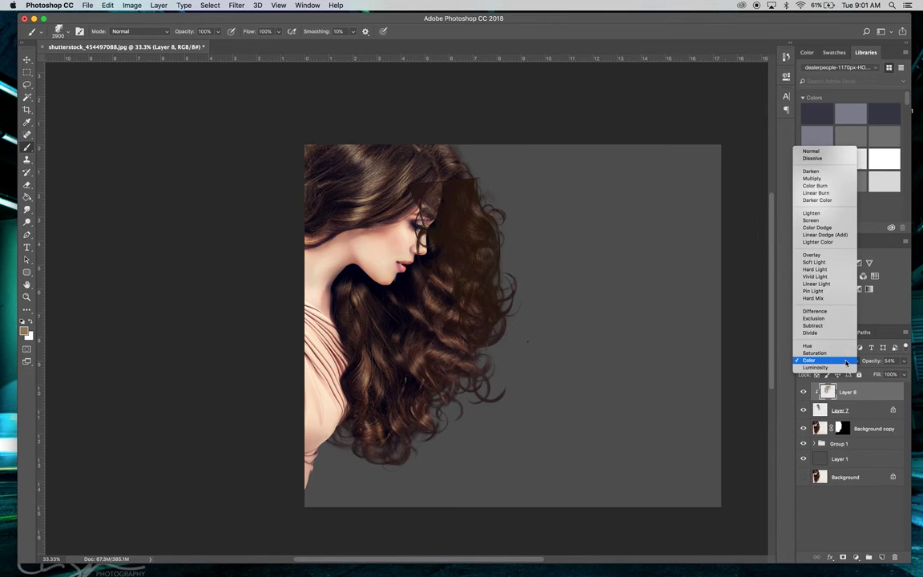
{"action": "left_click", "coordinate": [844, 265]}
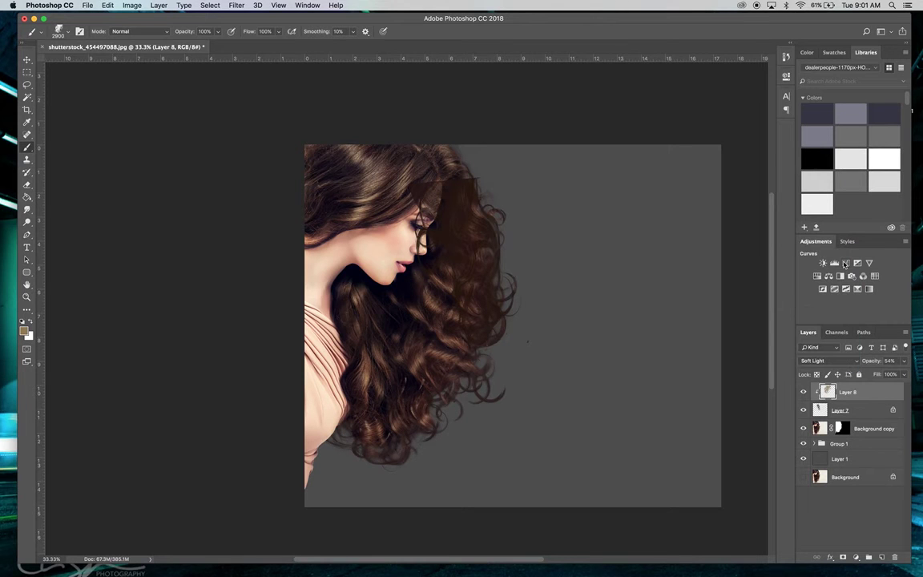
{"action": "left_click", "coordinate": [827, 362]}
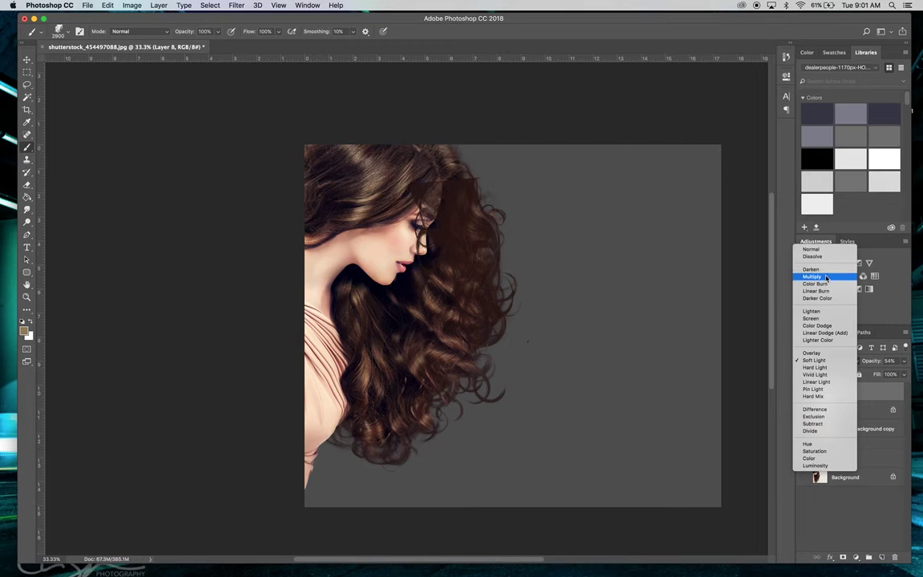
{"action": "left_click", "coordinate": [826, 318]}
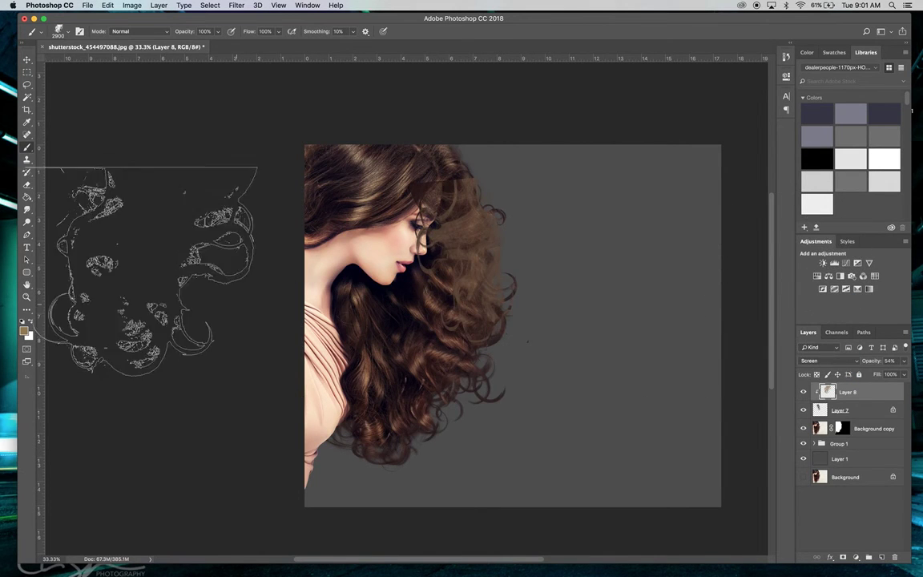
Set the Eraser to 800 px, try erasing Layer 8's strands around the face and forehead, and undo the stroke
{"action": "left_click", "coordinate": [27, 184]}
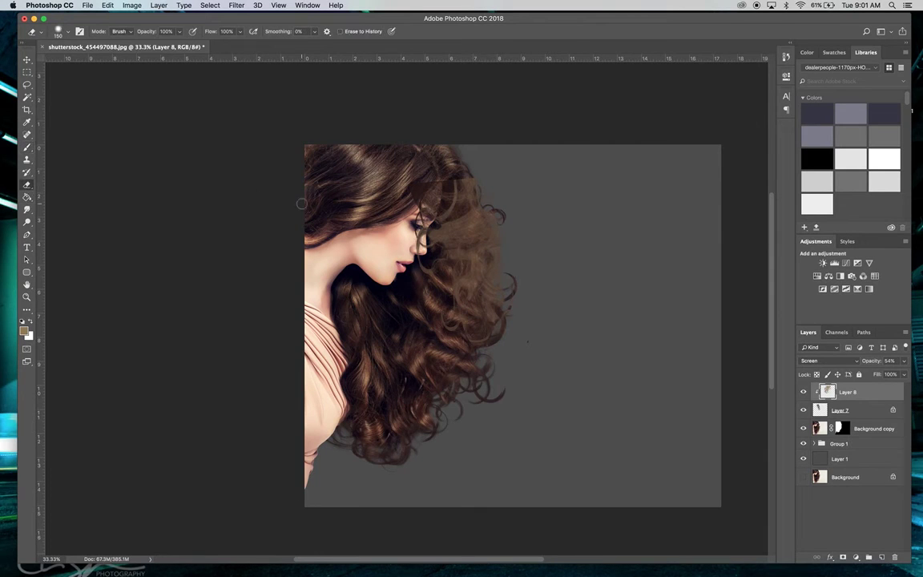
{"action": "key", "text": "bracketright"}
{"action": "key", "text": "bracketright"}
{"action": "key", "text": "bracketright"}
{"action": "key", "text": "bracketright"}
{"action": "key", "text": "bracketright"}
{"action": "key", "text": "bracketright"}
{"action": "key", "text": "bracketright"}
{"action": "key", "text": "bracketright"}
{"action": "key", "text": "bracketright"}
{"action": "mouse_move", "coordinate": [412, 233]}
{"action": "left_mouse_down"}
{"action": "mouse_move", "coordinate": [362, 232]}
{"action": "mouse_move", "coordinate": [443, 175]}
{"action": "left_mouse_up"}
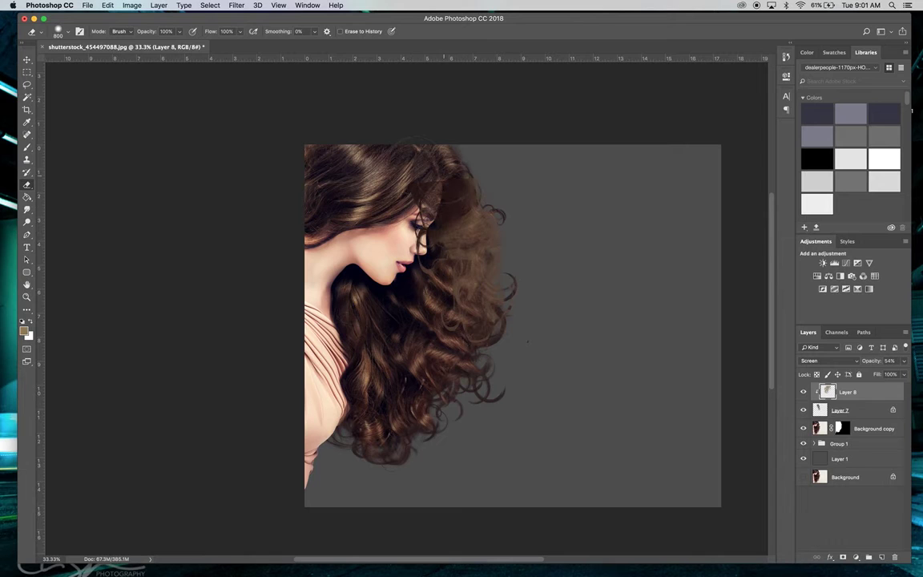
{"action": "key", "text": "super+z"}
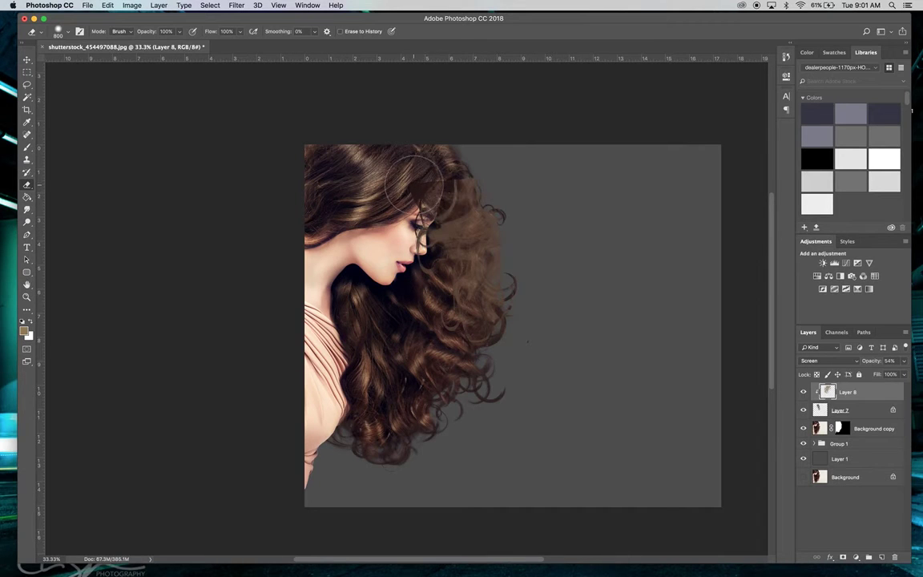
Erase Layer 7's stray strands over the forehead, eye and nose
{"action": "left_click", "coordinate": [849, 410]}
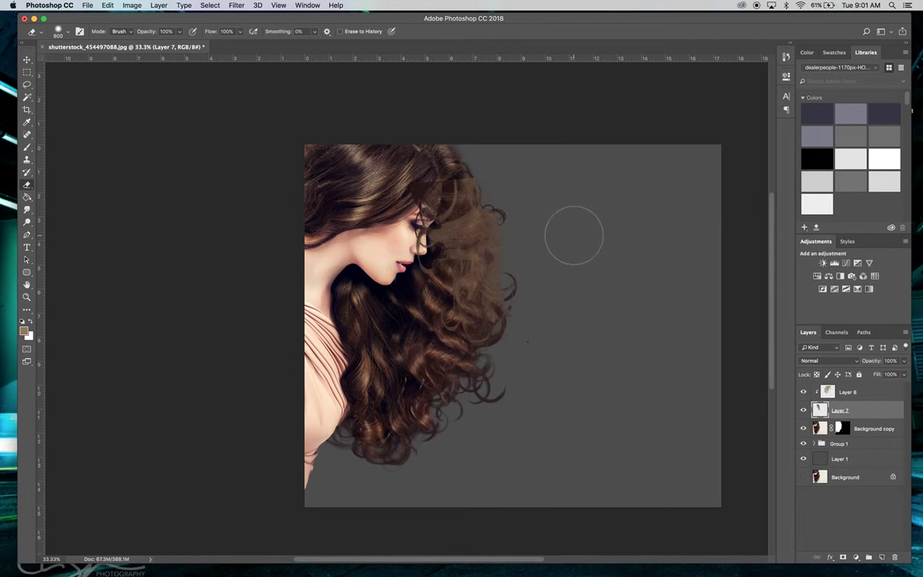
{"action": "left_click_drag", "start_coordinate": [406, 205], "coordinate": [420, 210]}
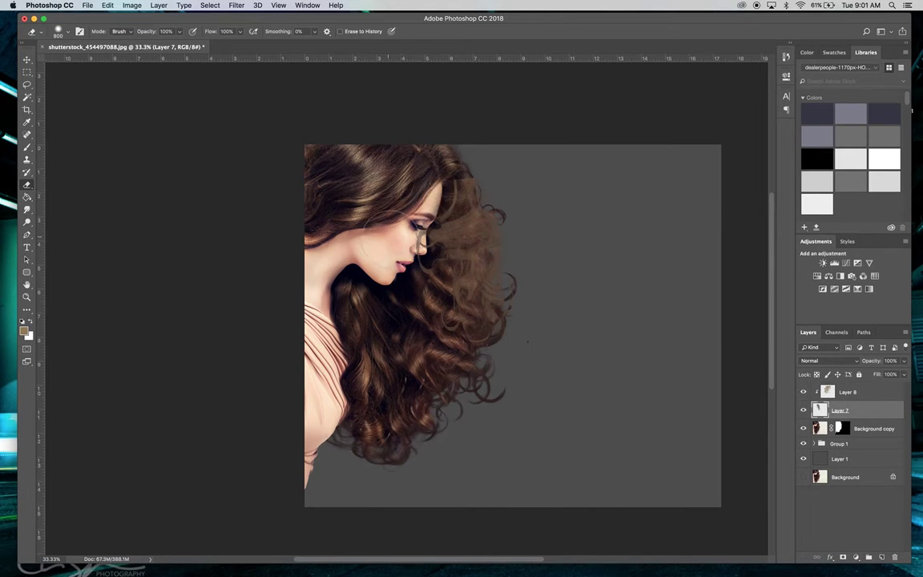
{"action": "key", "text": "bracketleft"}
{"action": "key", "text": "bracketleft"}
{"action": "left_click_drag", "start_coordinate": [412, 244], "coordinate": [409, 222]}
Erase Layer 7's strands along the outer hair edge at 700 px, and soften the strands inside the hair with a 42% opacity Eraser
{"action": "key", "text": "bracketright"}
{"action": "key", "text": "bracketright"}
{"action": "key", "text": "bracketright"}
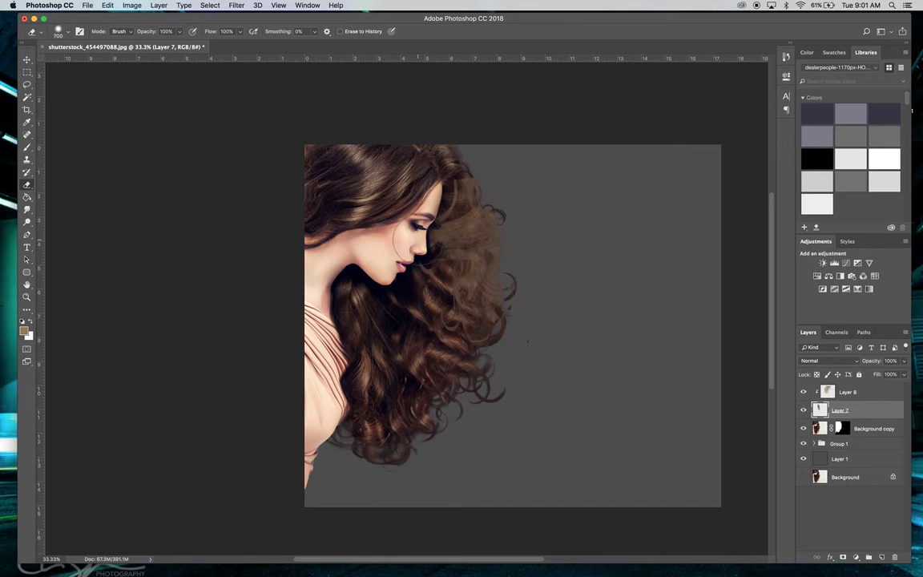
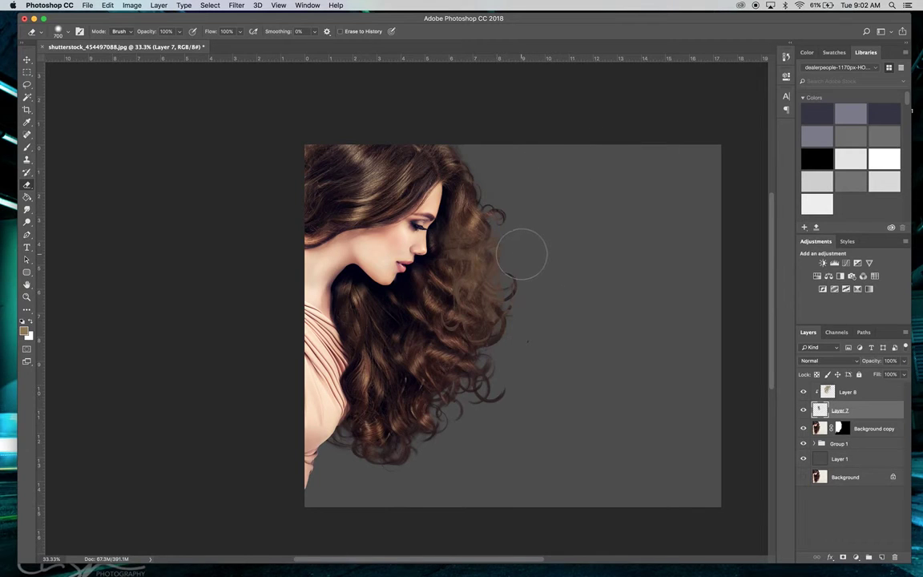
{"action": "mouse_move", "coordinate": [518, 241]}
{"action": "left_mouse_down"}
{"action": "mouse_move", "coordinate": [507, 235]}
{"action": "mouse_move", "coordinate": [515, 267]}
{"action": "mouse_move", "coordinate": [517, 220]}
{"action": "mouse_move", "coordinate": [498, 295]}
{"action": "mouse_move", "coordinate": [531, 274]}
{"action": "mouse_move", "coordinate": [519, 319]}
{"action": "mouse_move", "coordinate": [444, 295]}
{"action": "mouse_move", "coordinate": [456, 329]}
{"action": "mouse_move", "coordinate": [413, 326]}
{"action": "mouse_move", "coordinate": [409, 309]}
{"action": "mouse_move", "coordinate": [504, 334]}
{"action": "left_mouse_up"}
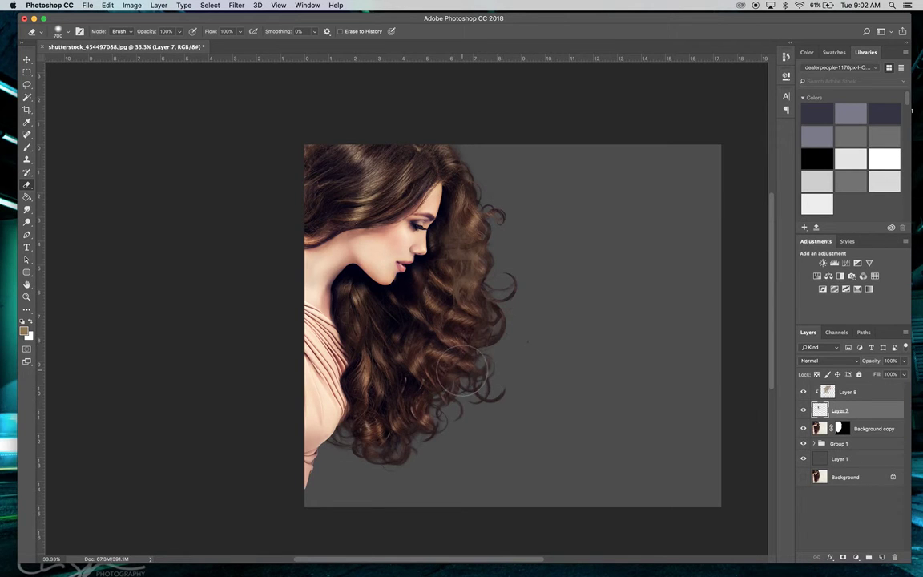
{"action": "left_click", "coordinate": [180, 34]}
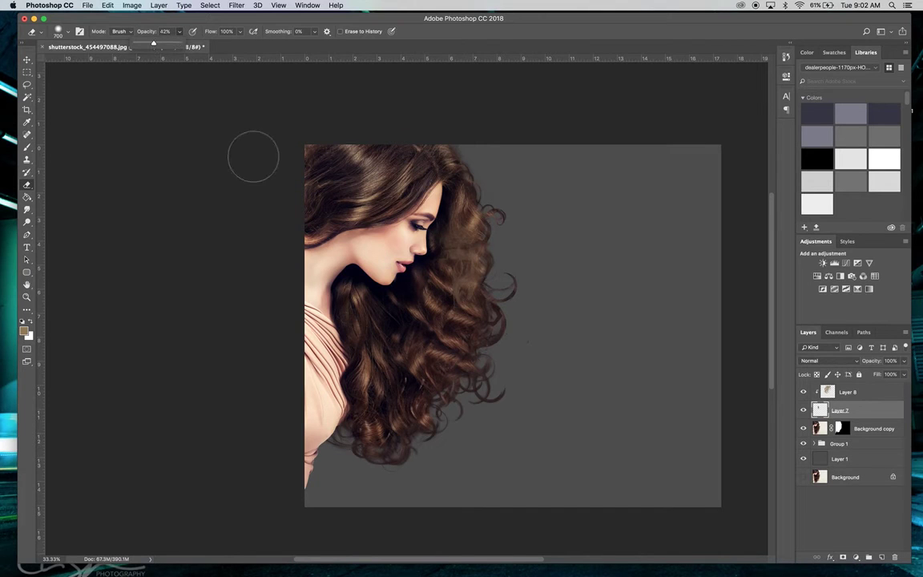
{"action": "left_click", "coordinate": [454, 288]}
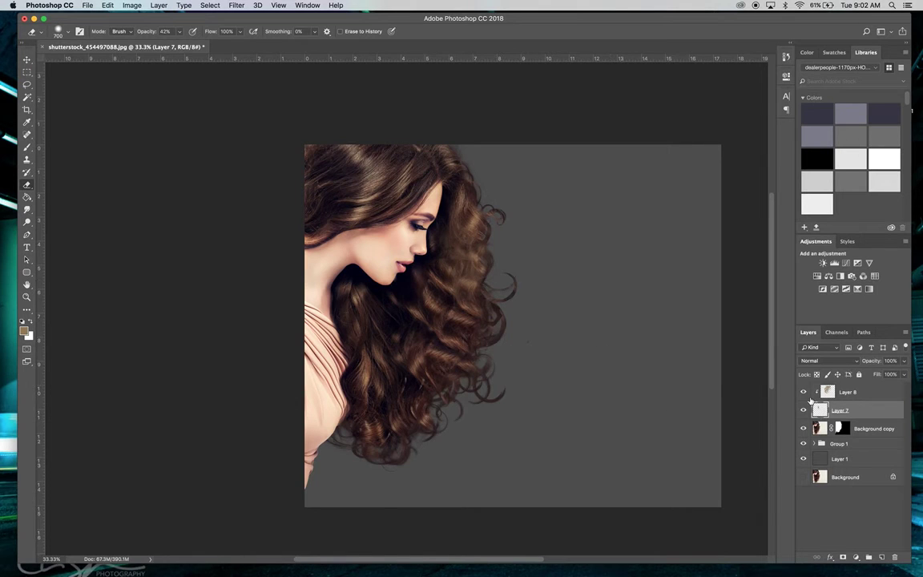
Merge Layer 8 with Layer 7
{"action": "left_click", "coordinate": [862, 393]}
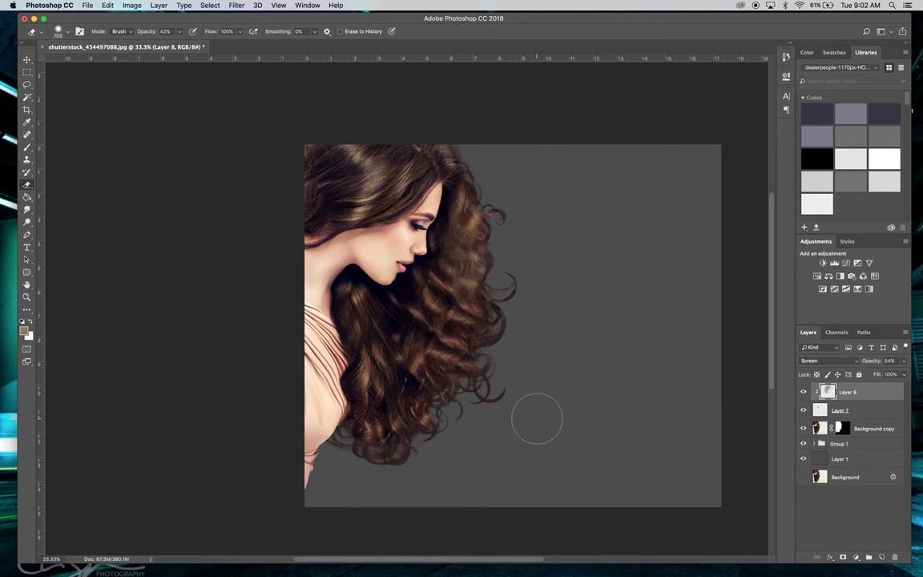
{"action": "left_click", "coordinate": [879, 410], "text": "shift"}
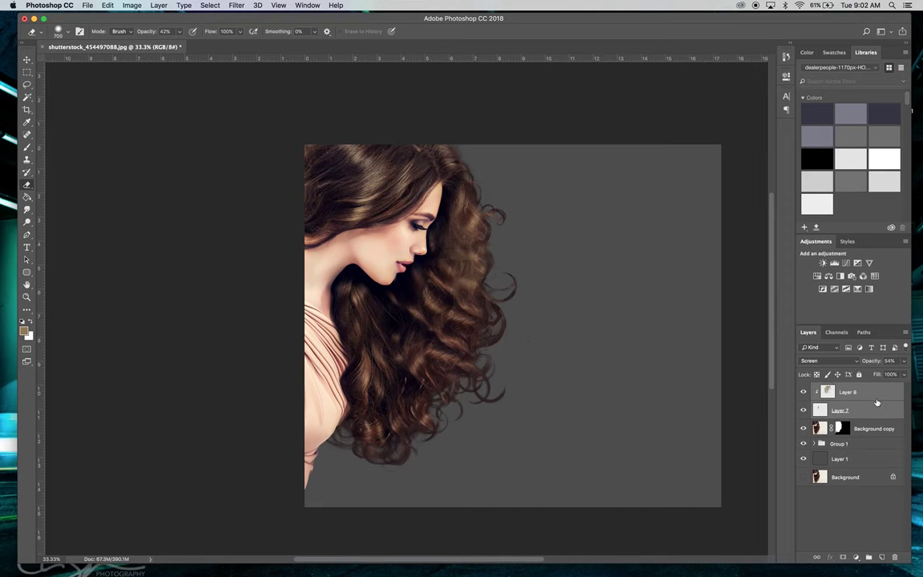
{"action": "key", "text": "super+e"}
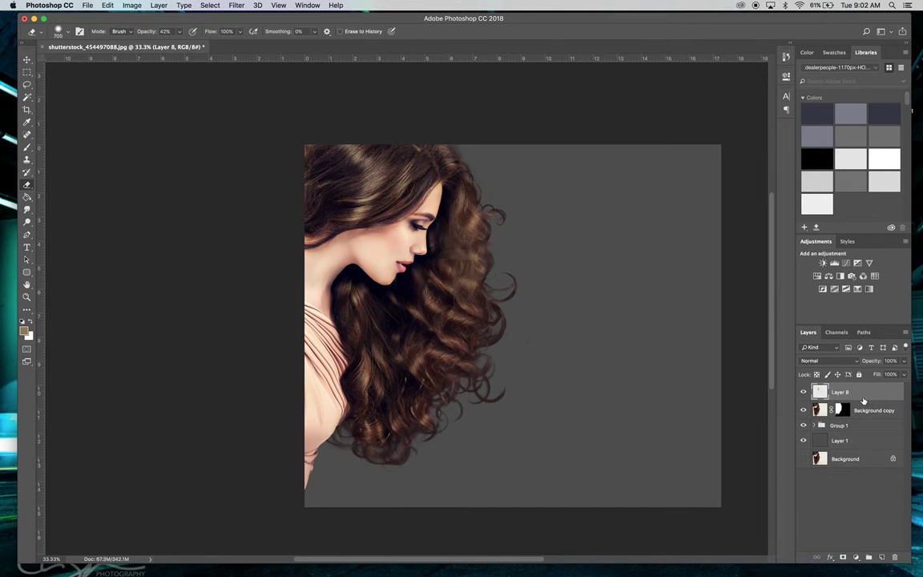
Compare the hair with and without the merged Layer 8, and lower its opacity to 79%
{"action": "left_click", "coordinate": [802, 393]}
{"action": "left_click", "coordinate": [803, 392]}
{"action": "left_click", "coordinate": [902, 362]}
{"action": "left_click_drag", "start_coordinate": [903, 374], "coordinate": [898, 374]}
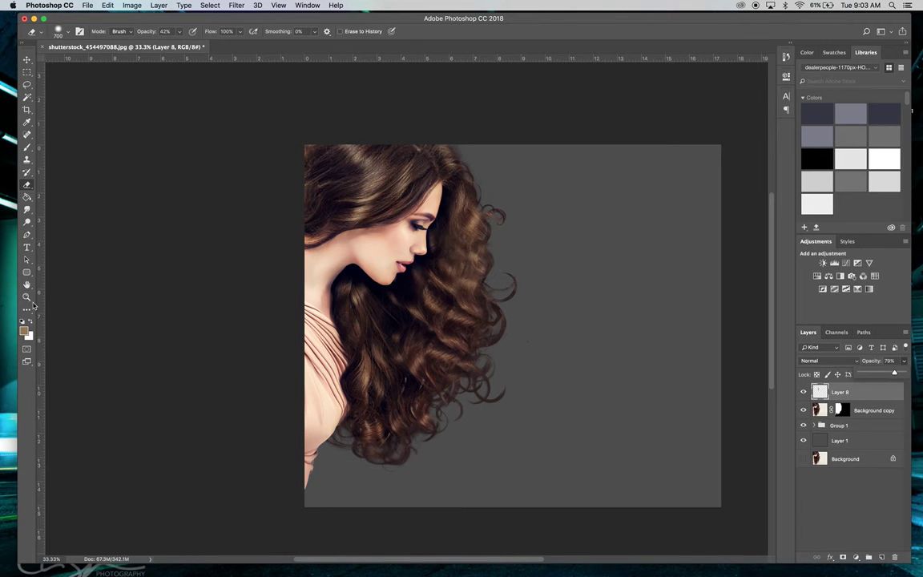
Examine the curls at 50% zoom, expand Group 1, and compare the hair with Group 1 and Layer 6 hidden and shown
{"action": "key", "text": "z"}
{"action": "left_click", "coordinate": [448, 387]}
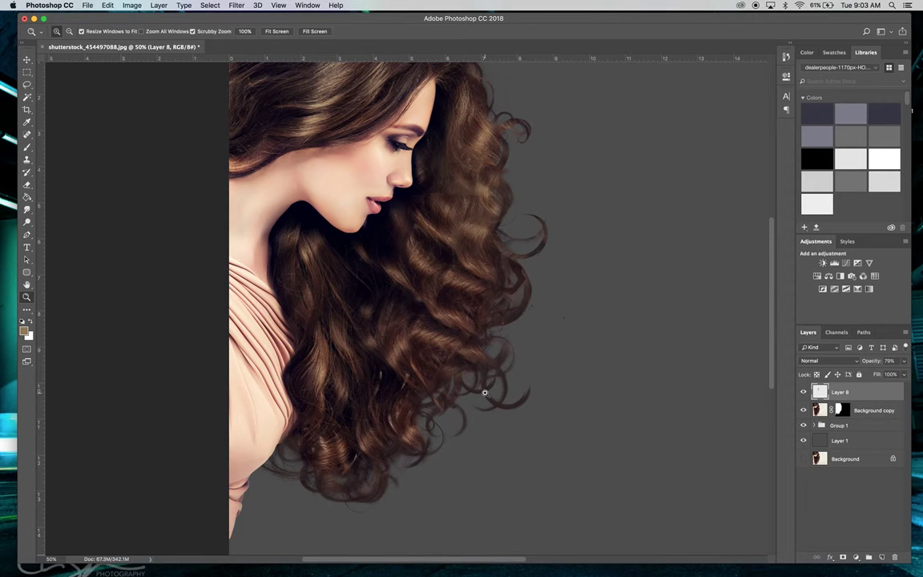
{"action": "scroll", "coordinate": [485, 392], "scroll_direction": "right", "scroll_amount": 4}
{"action": "scroll", "coordinate": [485, 393], "scroll_direction": "up", "scroll_amount": 3}
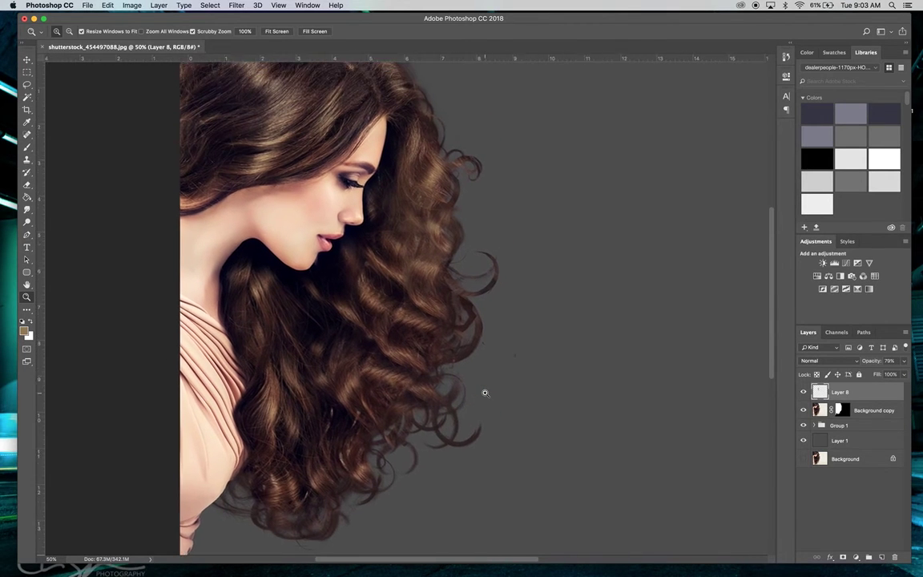
{"action": "scroll", "coordinate": [485, 393], "scroll_direction": "up", "scroll_amount": 2}
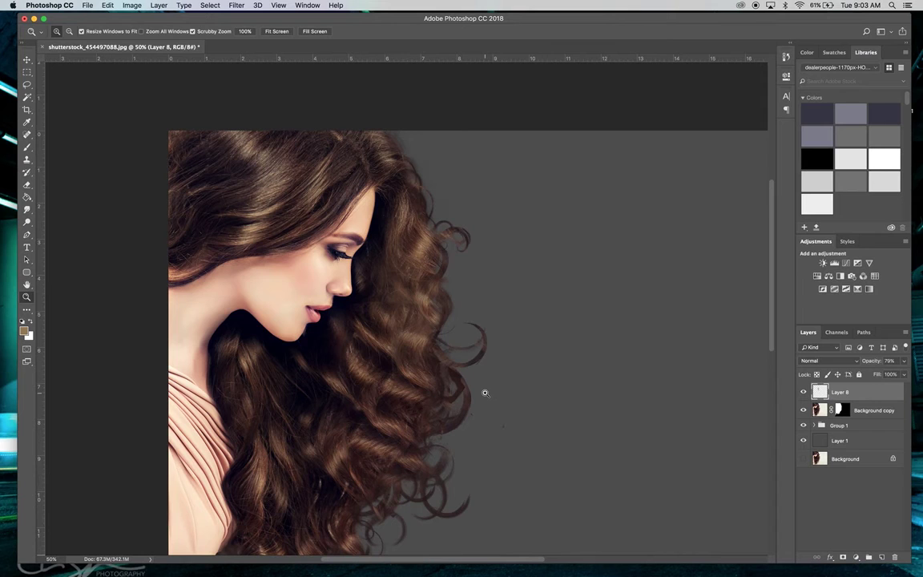
{"action": "scroll", "coordinate": [485, 392], "scroll_direction": "down", "scroll_amount": 5}
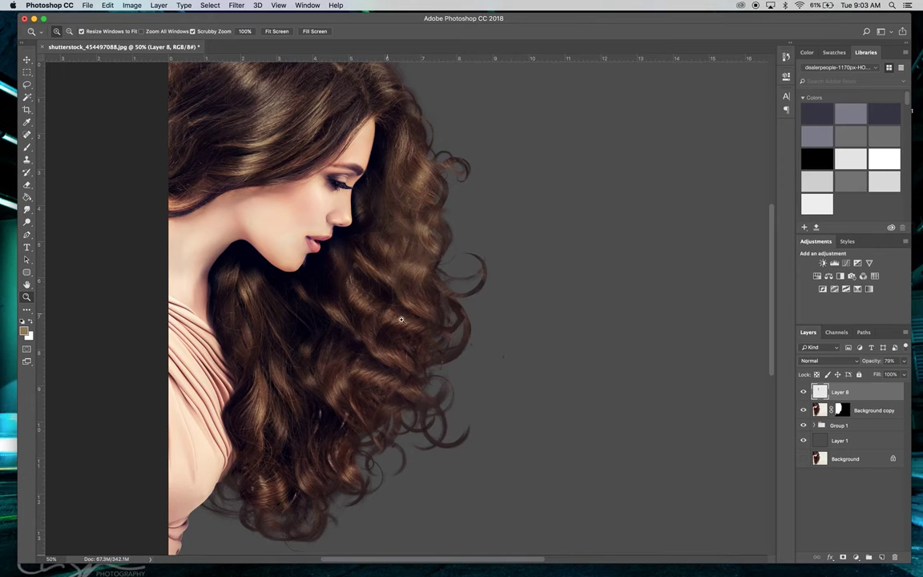
{"action": "left_click", "coordinate": [804, 425]}
{"action": "left_click", "coordinate": [804, 426]}
{"action": "left_click", "coordinate": [815, 425]}
{"action": "left_click", "coordinate": [804, 459]}
{"action": "left_click", "coordinate": [804, 458]}
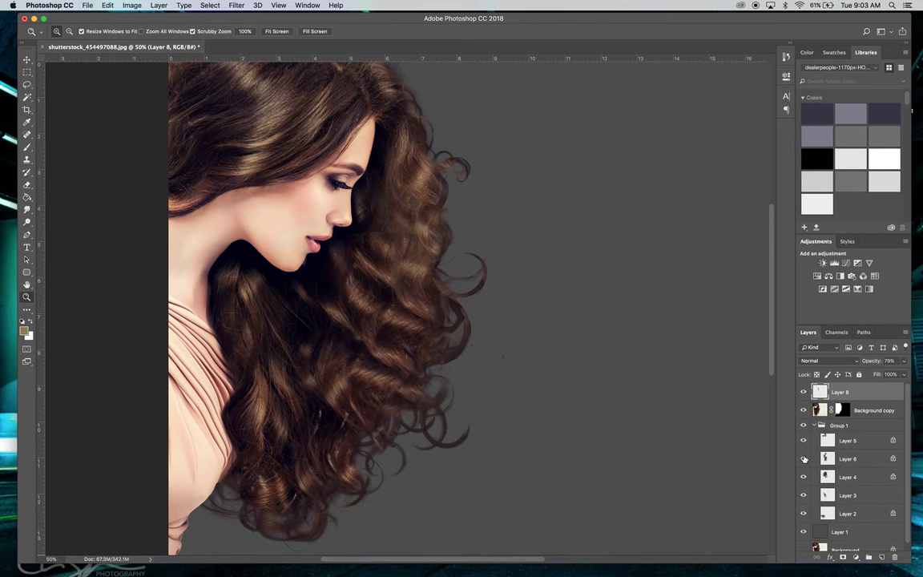
Move Layer 6's curls slightly to the left, closer to the hair
{"action": "left_click", "coordinate": [858, 458]}
{"action": "left_click", "coordinate": [26, 60]}
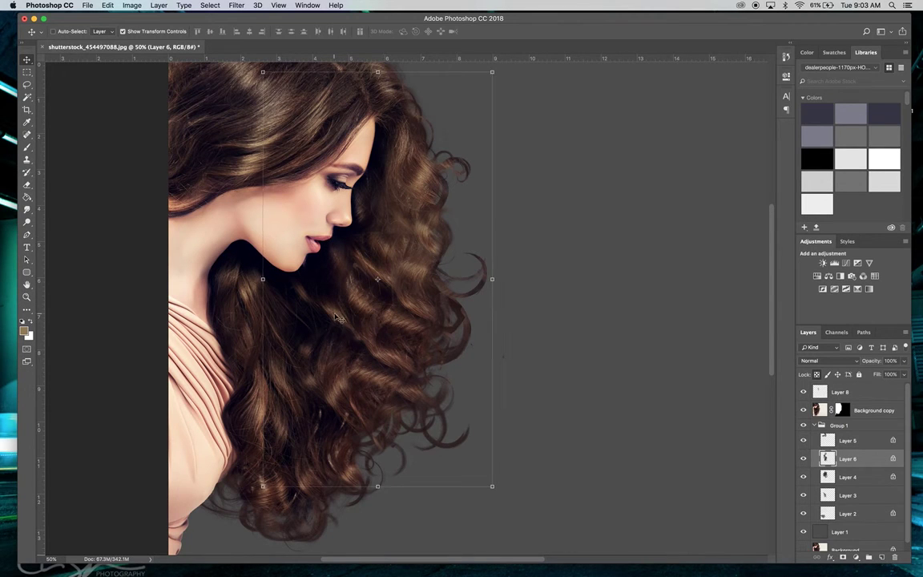
{"action": "key", "text": "Left"}
{"action": "key", "text": "Left"}
{"action": "key", "text": "Left"}
{"action": "key", "text": "Left"}
{"action": "key", "text": "Left"}
{"action": "key", "text": "Left"}
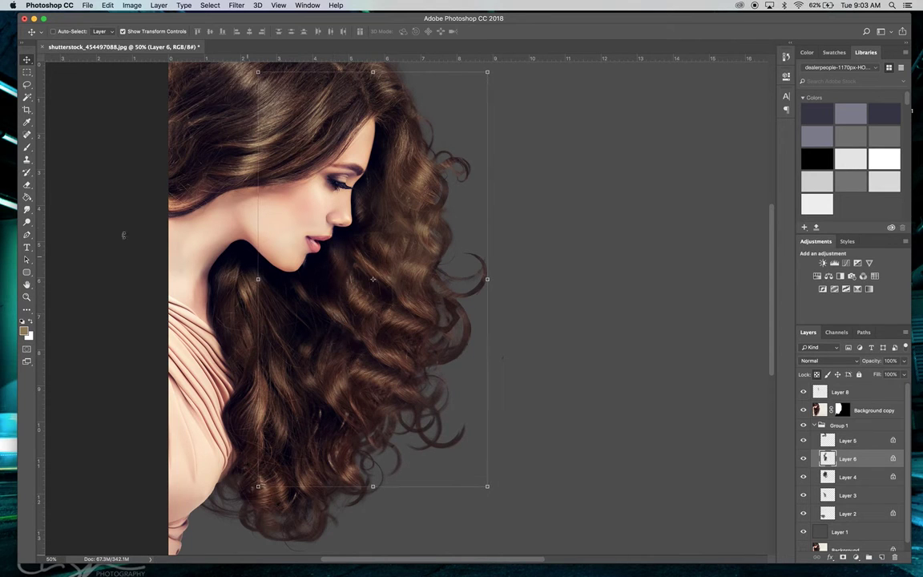
Unlock Layer 6's transparent pixels, and set the Eraser to 300 px at 100% opacity
{"action": "left_click", "coordinate": [27, 183]}
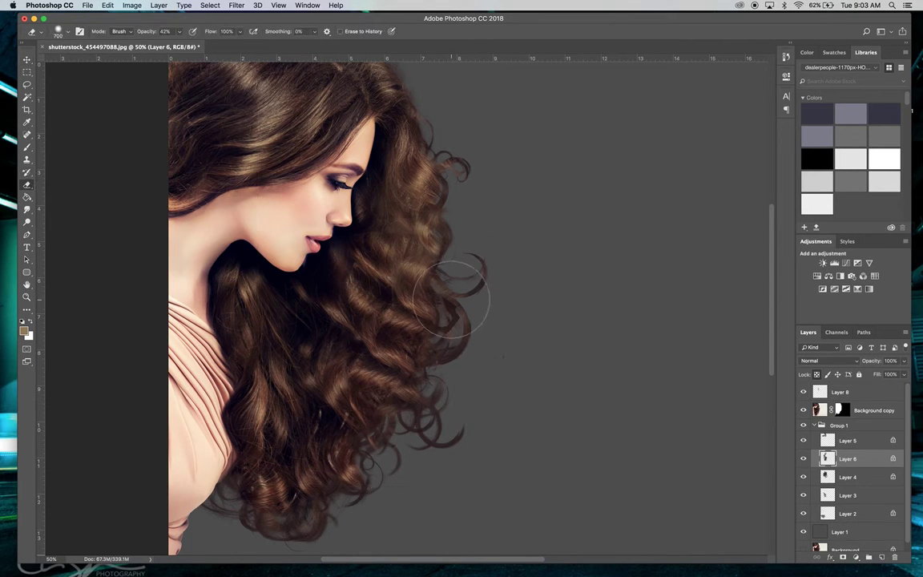
{"action": "key", "text": "bracketleft"}
{"action": "key", "text": "bracketleft"}
{"action": "key", "text": "bracketleft"}
{"action": "key", "text": "bracketleft"}
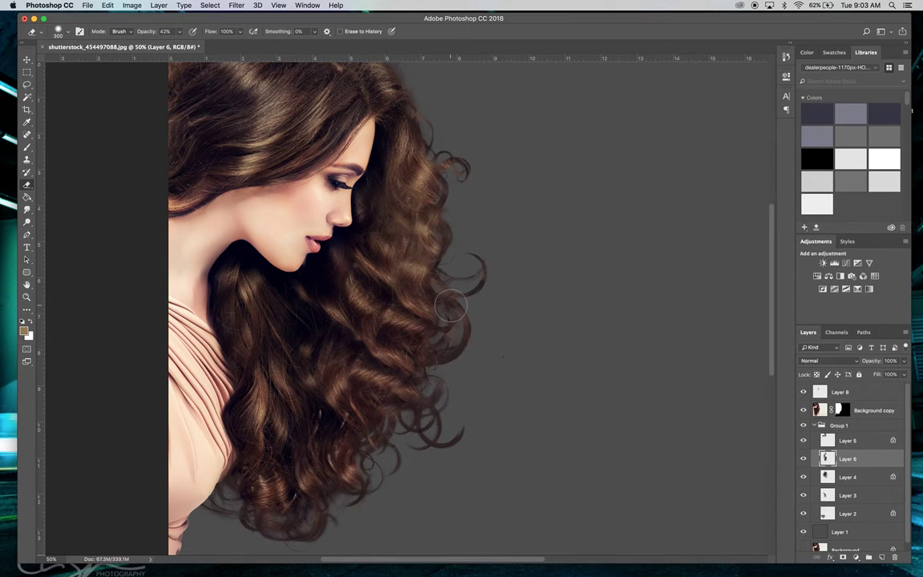
{"action": "left_click", "coordinate": [181, 34]}
{"action": "left_click_drag", "start_coordinate": [179, 44], "coordinate": [207, 44]}
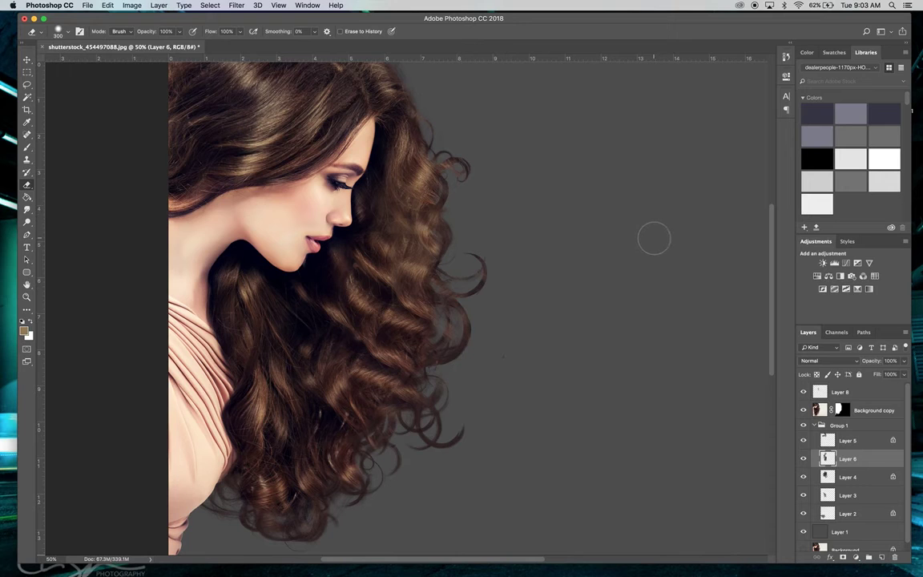
Check which curls belong to Layers 6, 5, 8 and 4 by hiding and showing each layer
{"action": "left_click", "coordinate": [802, 458]}
{"action": "left_click", "coordinate": [801, 457]}
{"action": "left_click", "coordinate": [804, 442]}
{"action": "left_click", "coordinate": [803, 442]}
{"action": "left_click", "coordinate": [803, 392]}
{"action": "left_click", "coordinate": [803, 393]}
{"action": "left_click", "coordinate": [803, 477]}
{"action": "left_click", "coordinate": [802, 477]}
{"action": "left_click", "coordinate": [803, 478]}
{"action": "left_click", "coordinate": [803, 477]}
Move Layer 4's curls slightly to the left so they sit closer to the hair
{"action": "left_click", "coordinate": [857, 476]}
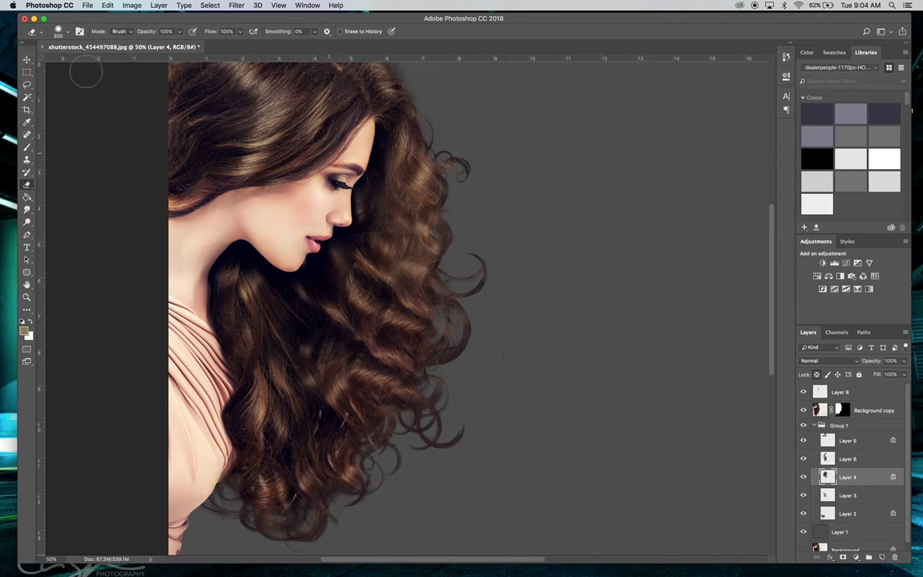
{"action": "left_click", "coordinate": [26, 61]}
{"action": "key", "text": "shift+Left"}
{"action": "key", "text": "shift+Left"}
{"action": "key", "text": "shift+Left"}
{"action": "key", "text": "shift+Left"}
{"action": "key", "text": "shift+Left"}
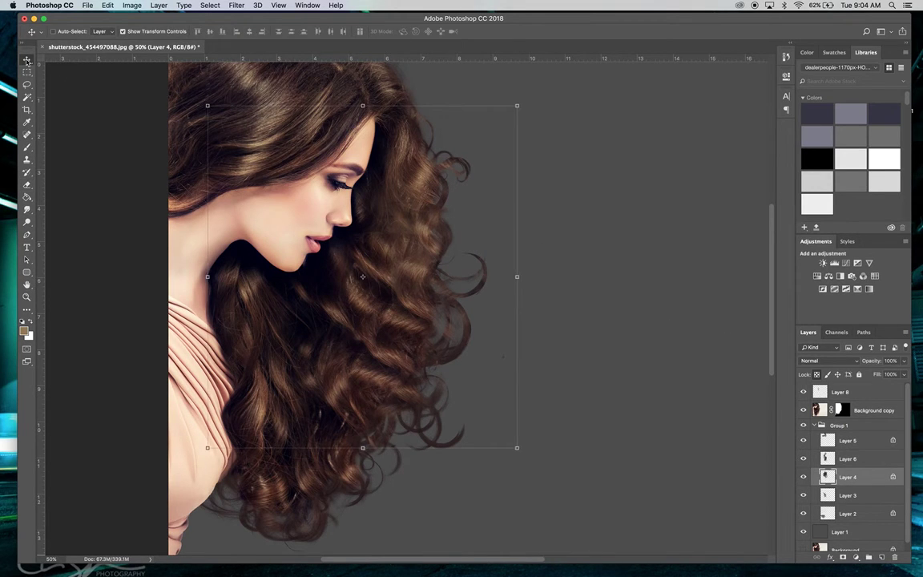
{"action": "key", "text": "shift+Left"}
{"action": "key", "text": "shift+Left"}
{"action": "key", "text": "shift+Left"}
{"action": "key", "text": "shift+Left"}
{"action": "key", "text": "shift+Left"}
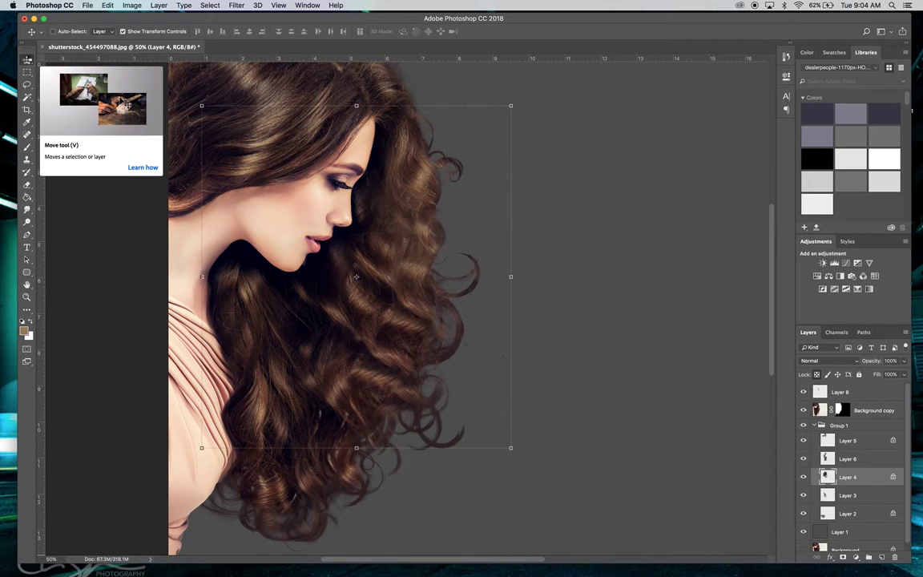
{"action": "key", "text": "shift+Right"}
{"action": "key", "text": "shift+Right"}
{"action": "key", "text": "shift+Left"}
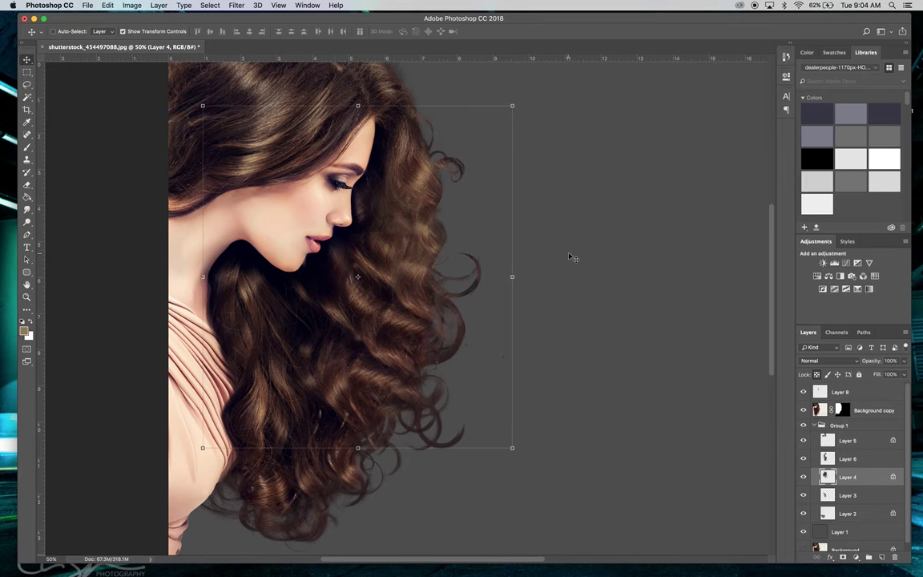
Collapse Group 1 and select the dark gray Layer 1 with the whole canvas in view at 33.3%
{"action": "left_click", "coordinate": [28, 297]}
{"action": "left_click", "coordinate": [248, 281], "text": "alt"}
{"action": "left_click", "coordinate": [248, 282], "text": "alt"}
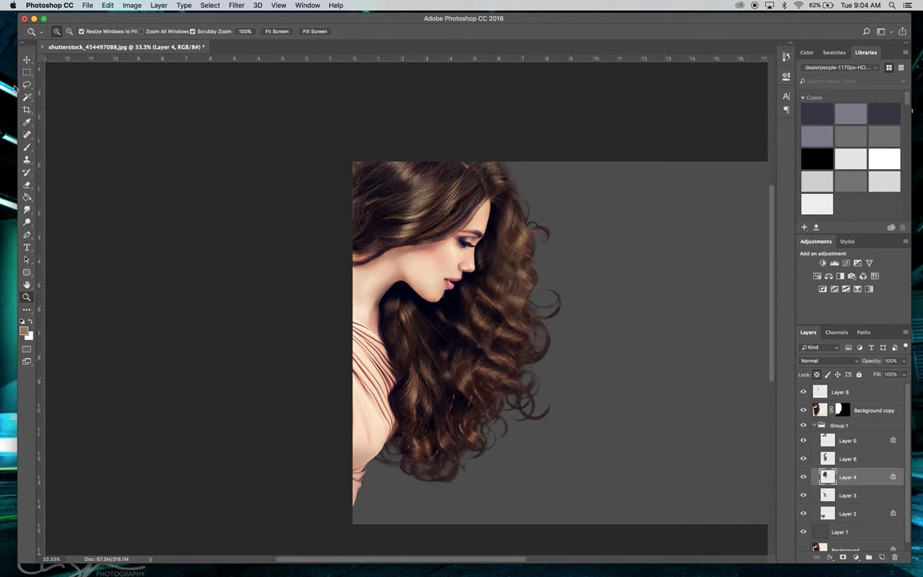
{"action": "left_click", "coordinate": [26, 61]}
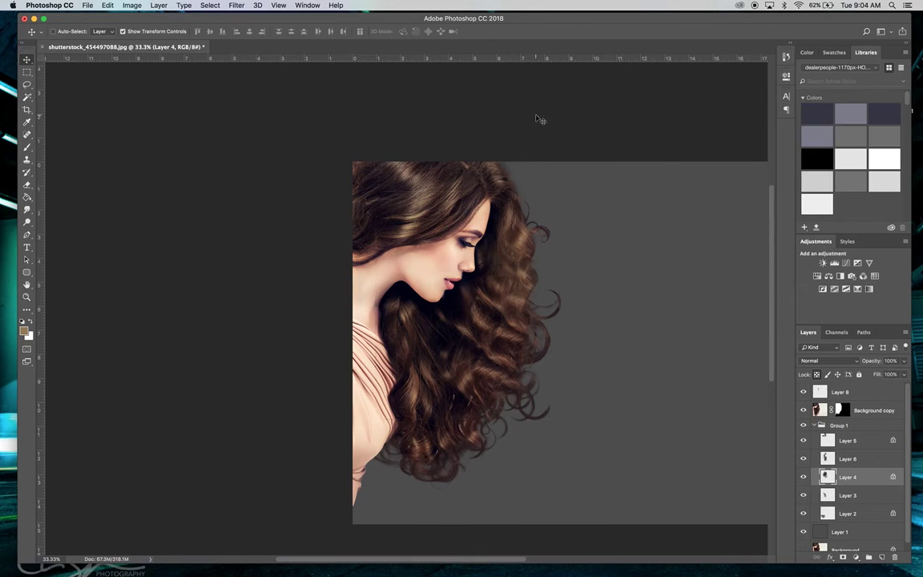
{"action": "scroll", "coordinate": [631, 127], "scroll_direction": "right", "scroll_amount": 1}
{"action": "scroll", "coordinate": [631, 128], "scroll_direction": "right", "scroll_amount": 5}
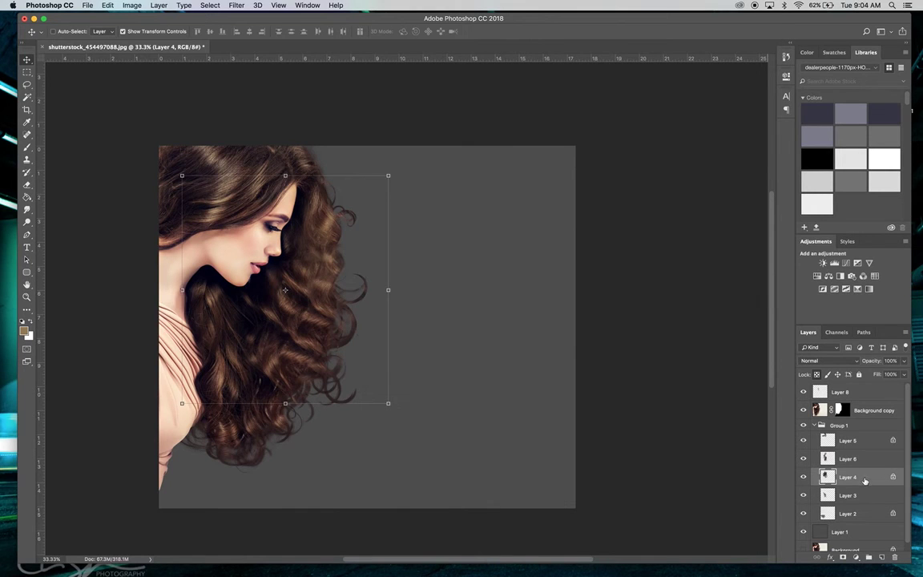
{"action": "left_click", "coordinate": [813, 426]}
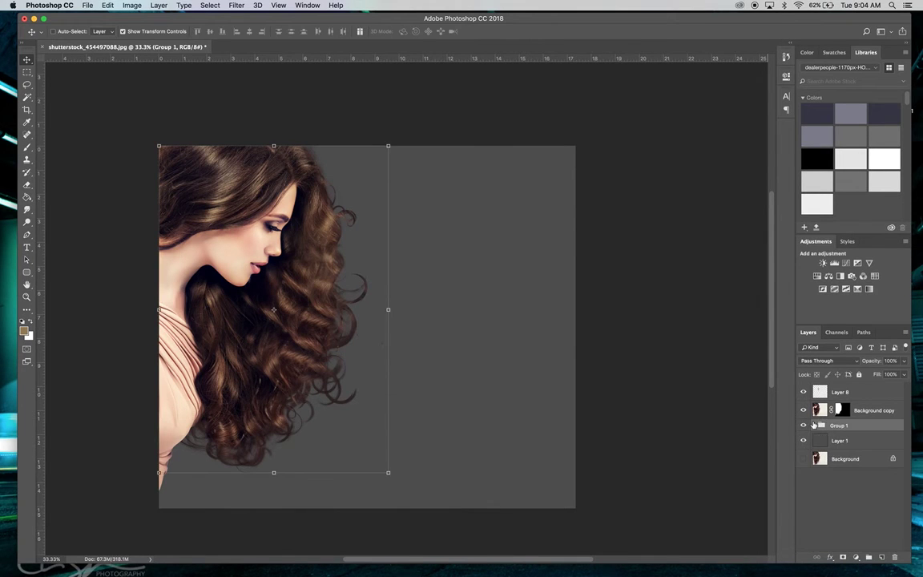
{"action": "left_click", "coordinate": [841, 441]}
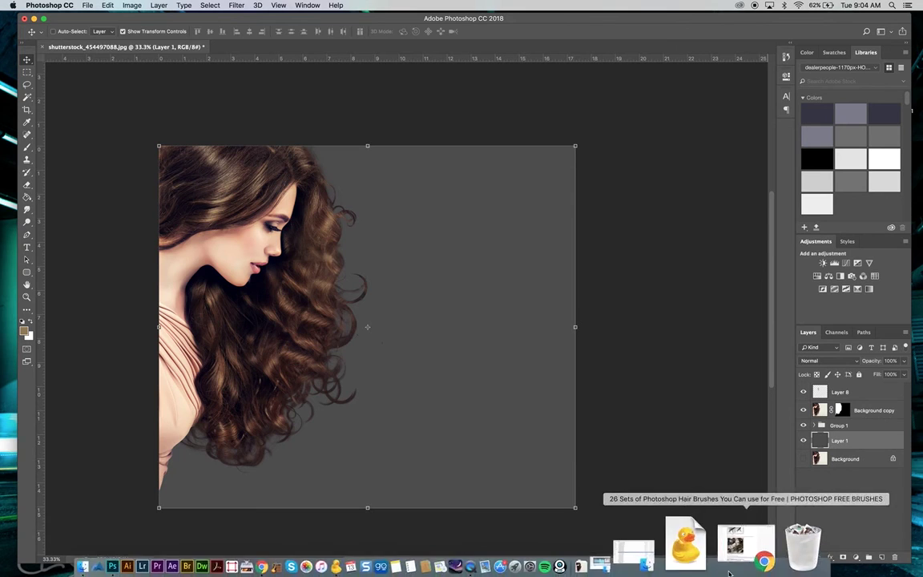
Switch to Chrome and search Google for "city background streets" in a new tab
{"action": "mouse_move", "coordinate": [683, 575]}
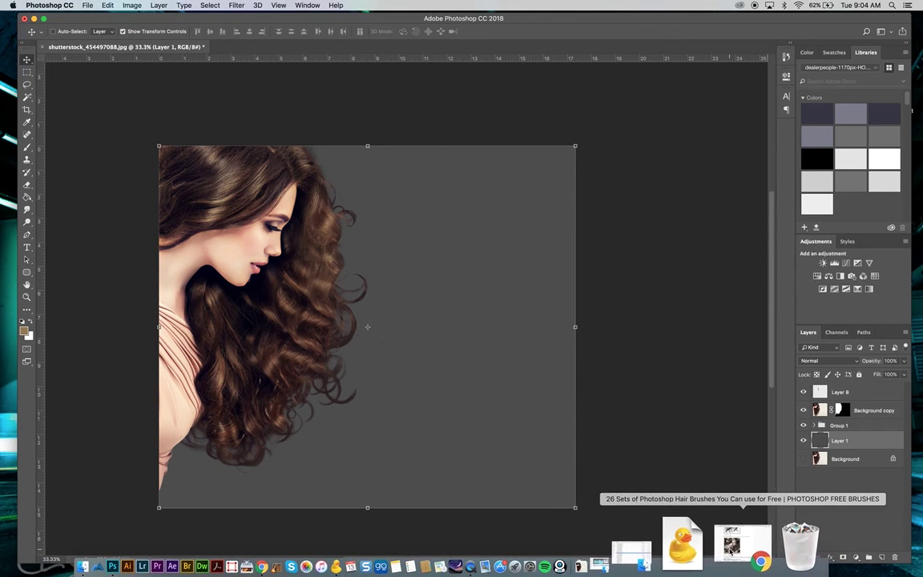
{"action": "left_click", "coordinate": [757, 547]}
{"action": "left_click", "coordinate": [817, 40]}
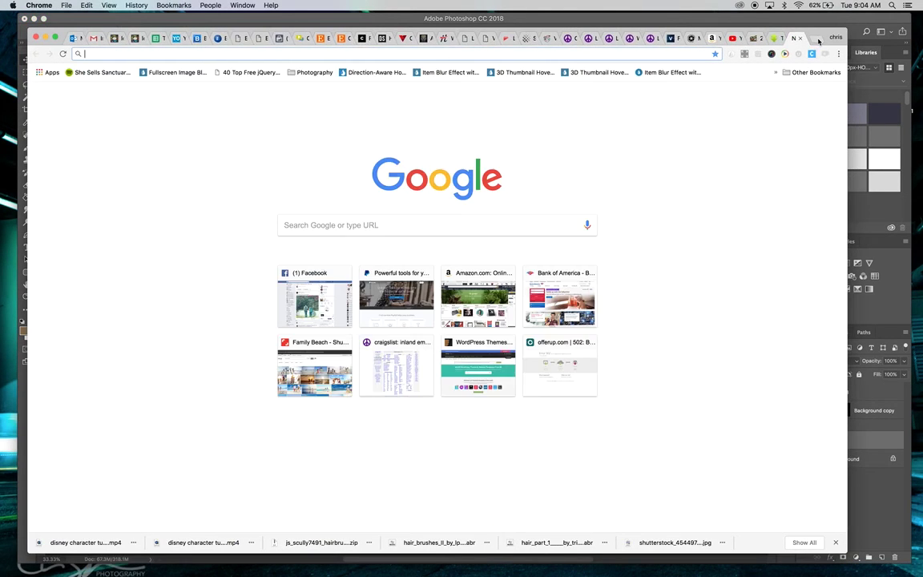
{"action": "type", "text": "city bac"}
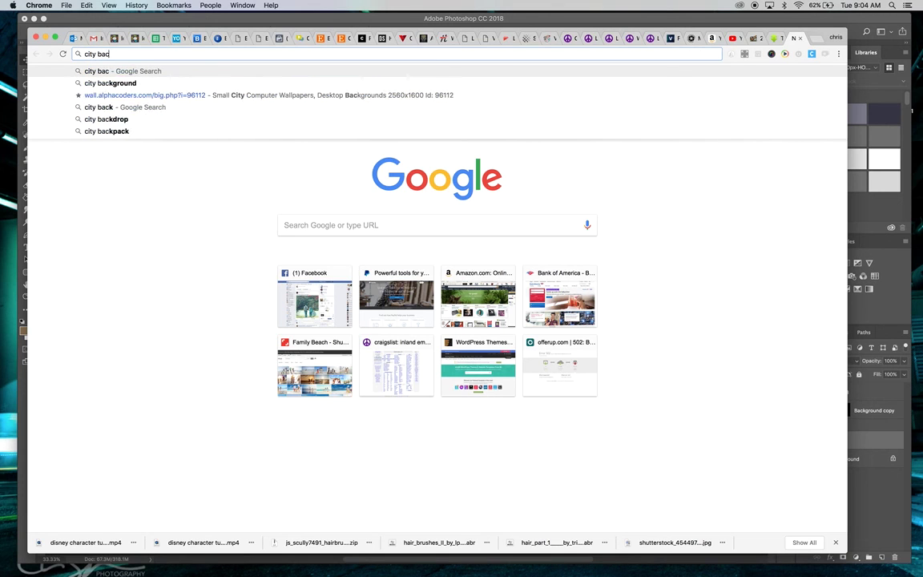
{"action": "type", "text": "kground "}
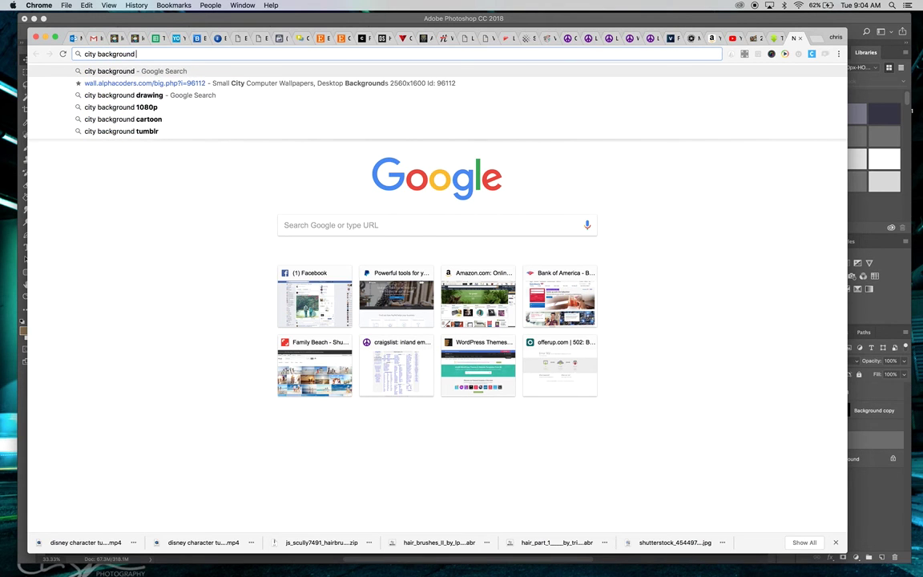
{"action": "type", "text": "streets"}
{"action": "key", "text": "Return"}
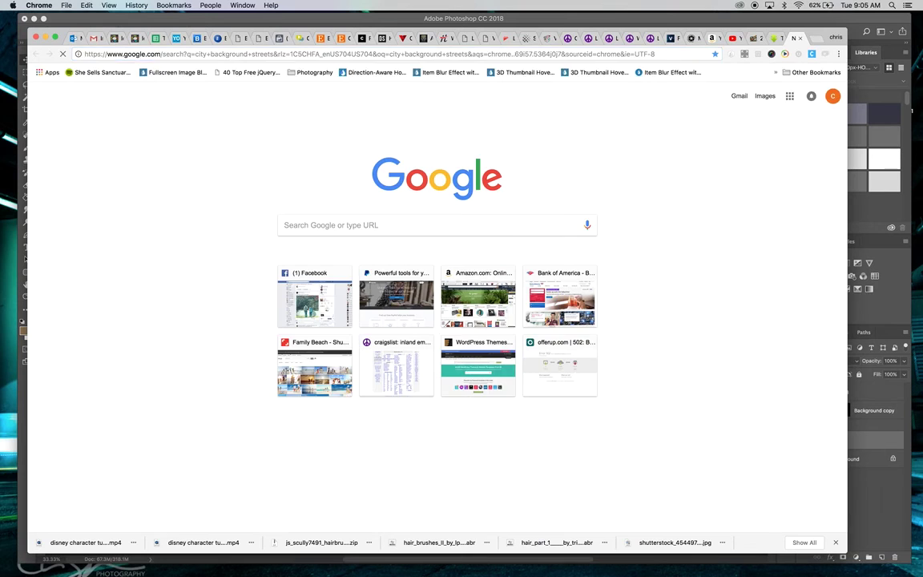
Bring the Wallpaper Cave city street image from the Google image results into the Photoshop portrait as a layer above Layer 1
{"action": "left_click", "coordinate": [202, 154]}
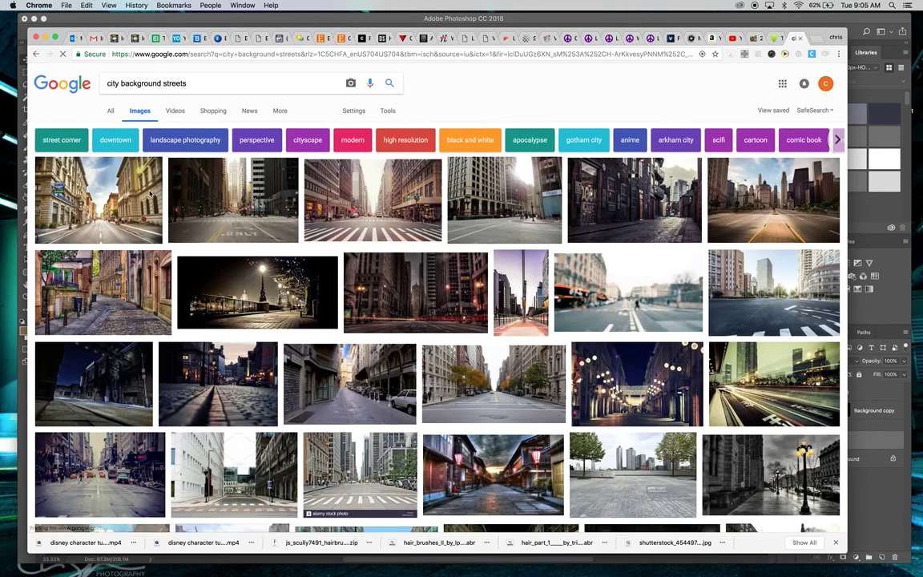
{"action": "left_click", "coordinate": [113, 205]}
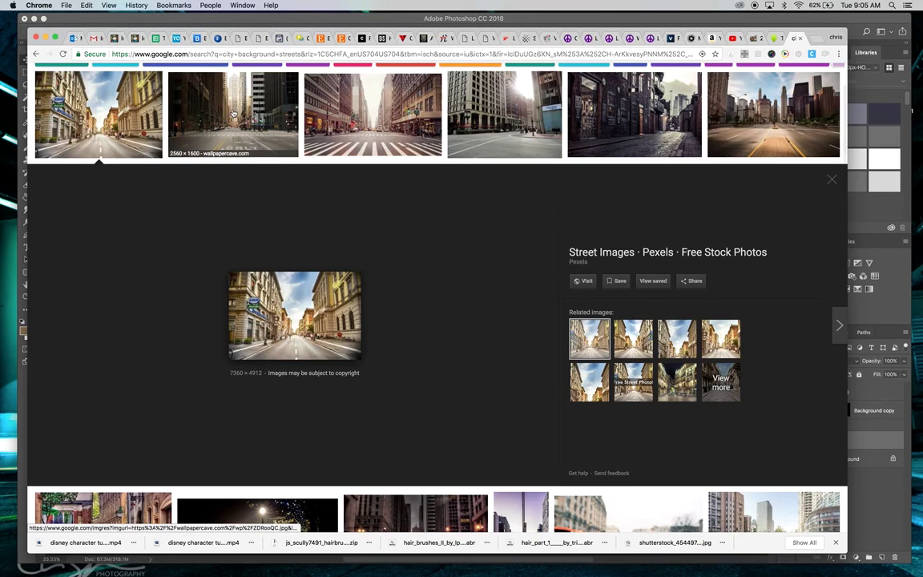
{"action": "left_click", "coordinate": [206, 127]}
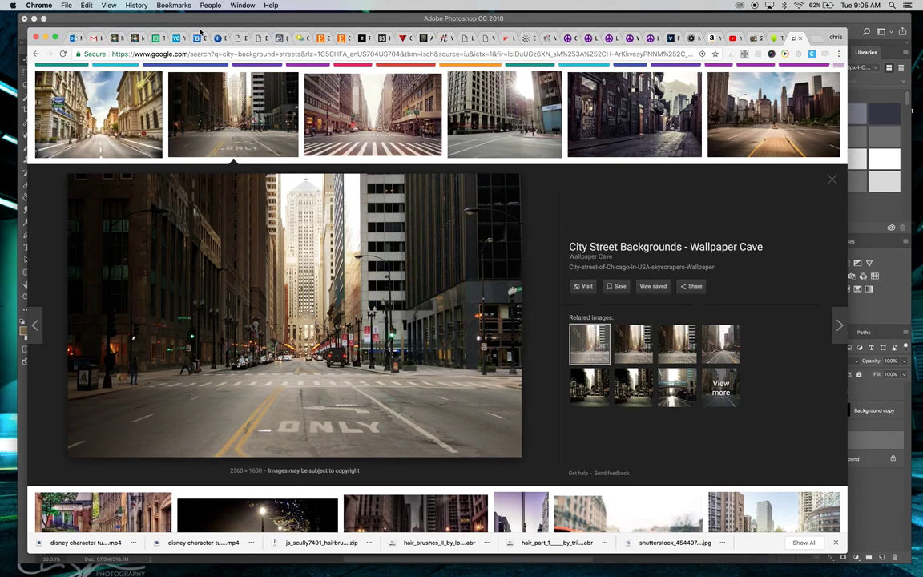
{"action": "left_click_drag", "start_coordinate": [201, 32], "coordinate": [559, 38]}
{"action": "left_click_drag", "start_coordinate": [445, 310], "coordinate": [296, 313]}
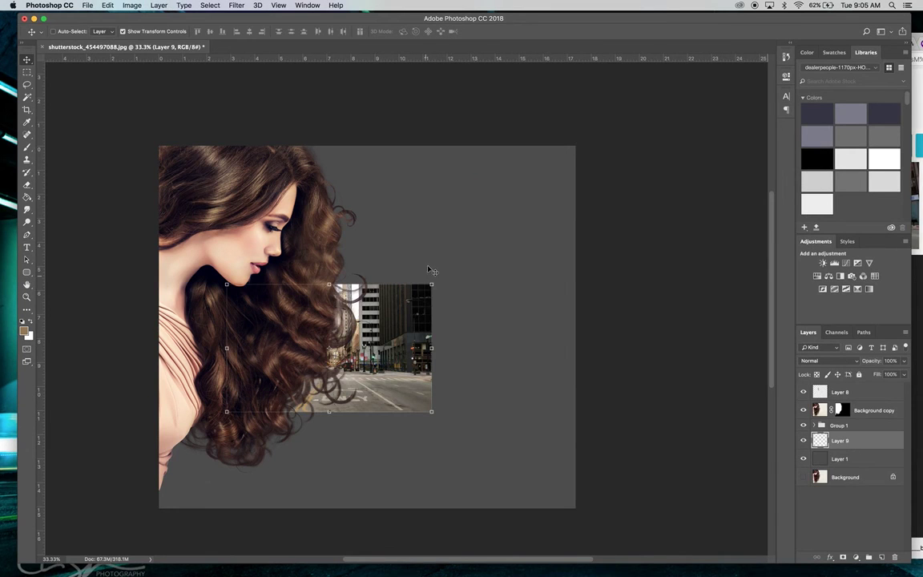
Scale the street image to about 314% so it covers nearly the whole canvas behind the woman, and apply the transformation
{"action": "left_click_drag", "start_coordinate": [432, 283], "coordinate": [602, 120]}
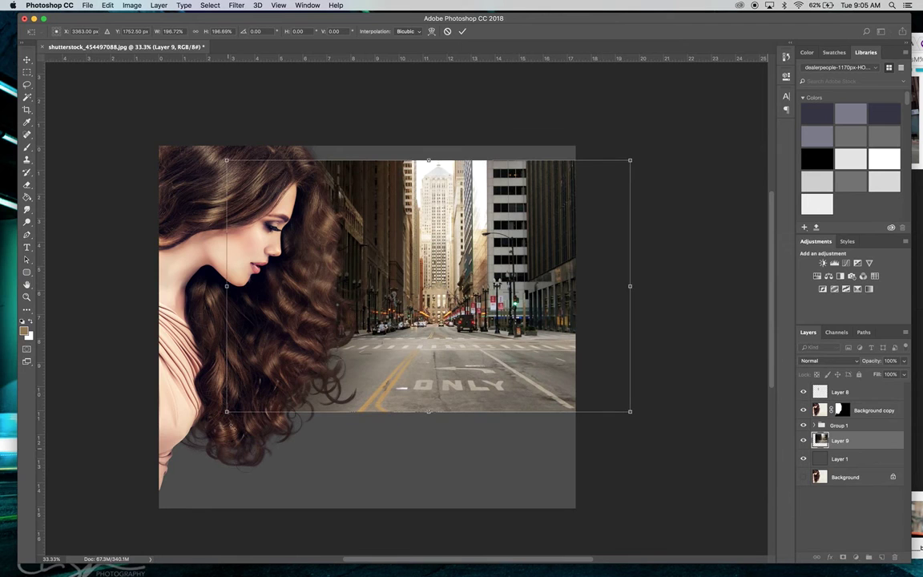
{"action": "left_click_drag", "start_coordinate": [226, 411], "coordinate": [181, 456]}
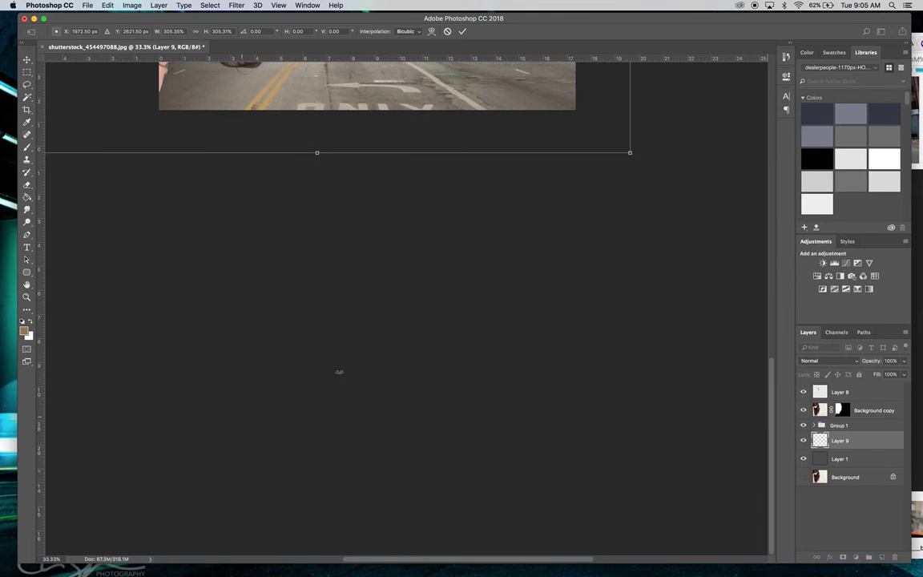
{"action": "scroll", "coordinate": [479, 305], "scroll_direction": "up", "scroll_amount": 2}
{"action": "scroll", "coordinate": [480, 305], "scroll_direction": "up", "scroll_amount": 10}
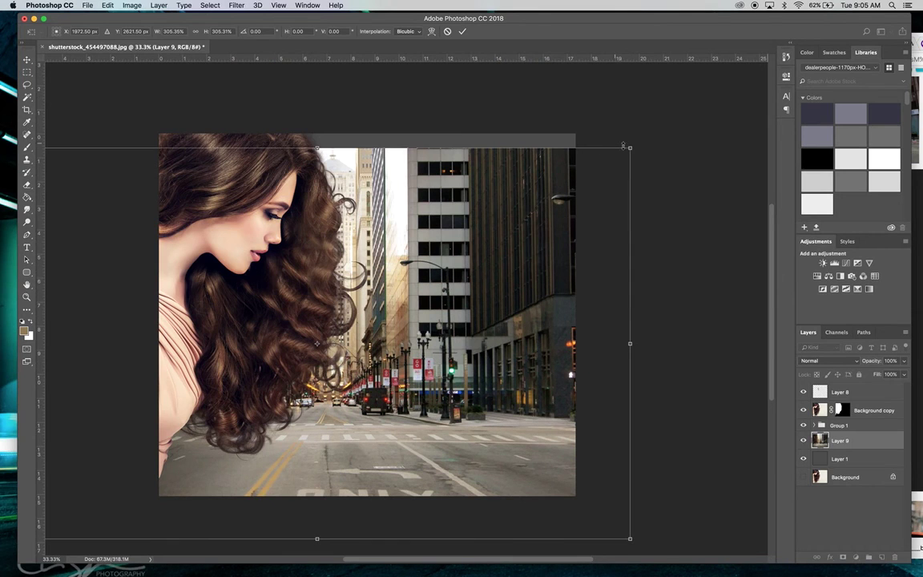
{"action": "left_click_drag", "start_coordinate": [629, 147], "coordinate": [625, 183]}
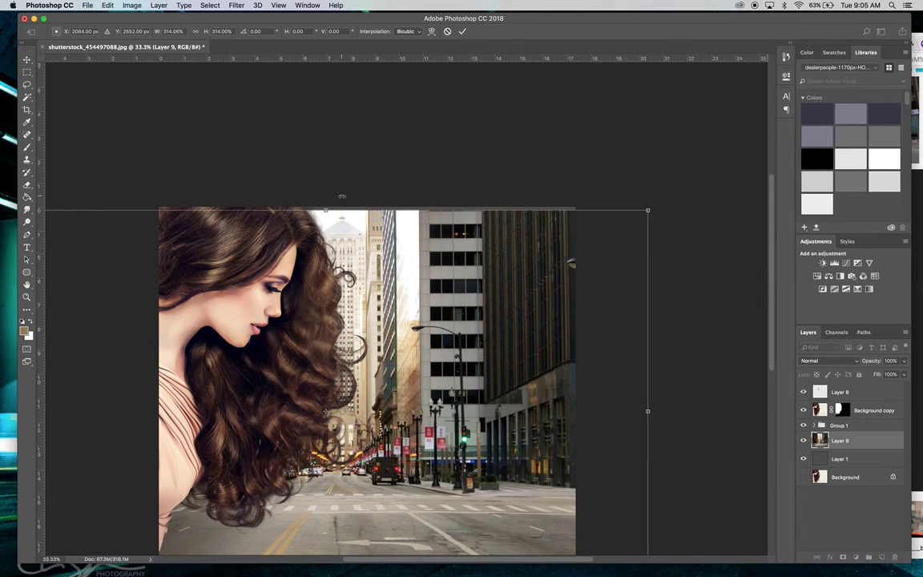
{"action": "left_click", "coordinate": [28, 60]}
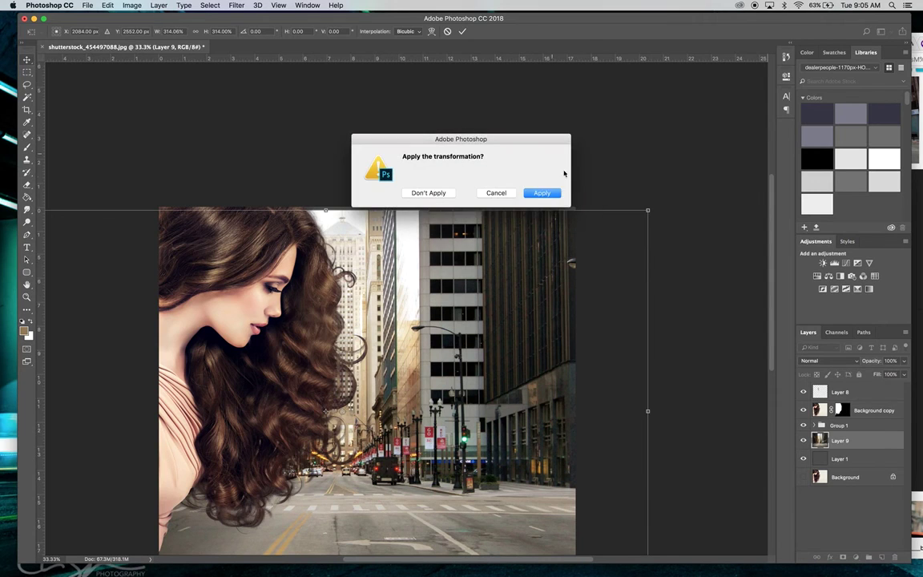
{"action": "left_click", "coordinate": [503, 176]}
{"action": "left_click_drag", "start_coordinate": [476, 269], "coordinate": [497, 220]}
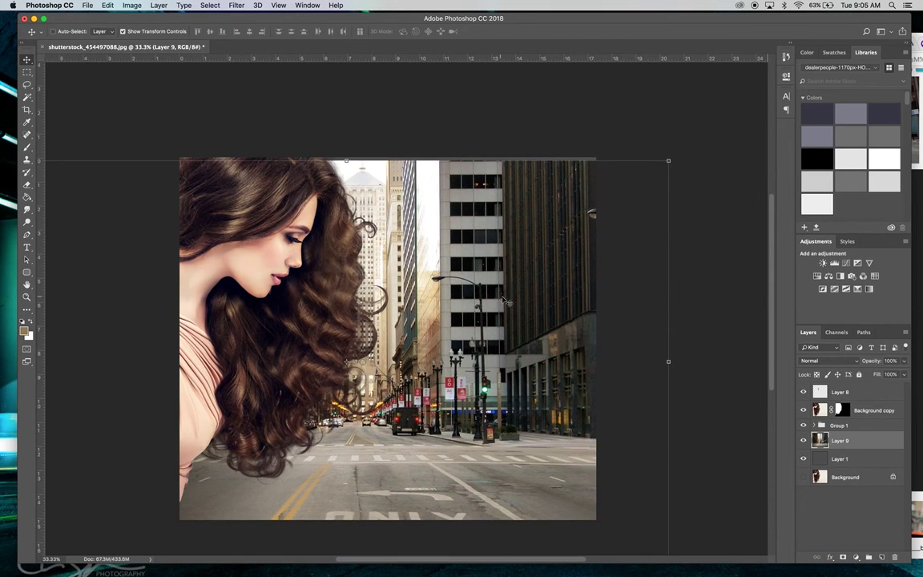
Duplicate Group 1, set the copy's opacity to 66%, and compare the curls with the copy hidden and shown
{"action": "left_click", "coordinate": [803, 426]}
{"action": "left_click", "coordinate": [802, 426]}
{"action": "left_click", "coordinate": [851, 425]}
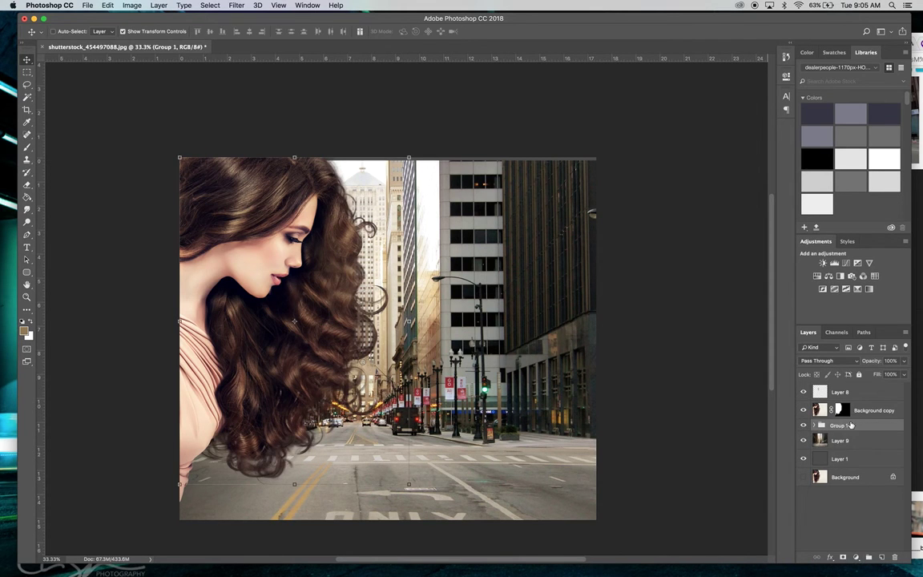
{"action": "left_click_drag", "start_coordinate": [848, 429], "coordinate": [880, 556]}
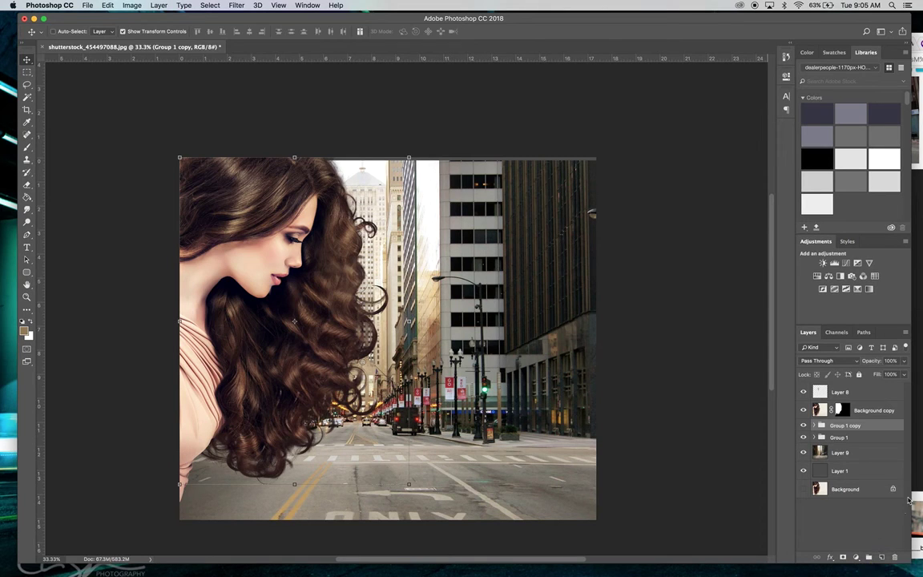
{"action": "left_click", "coordinate": [904, 361]}
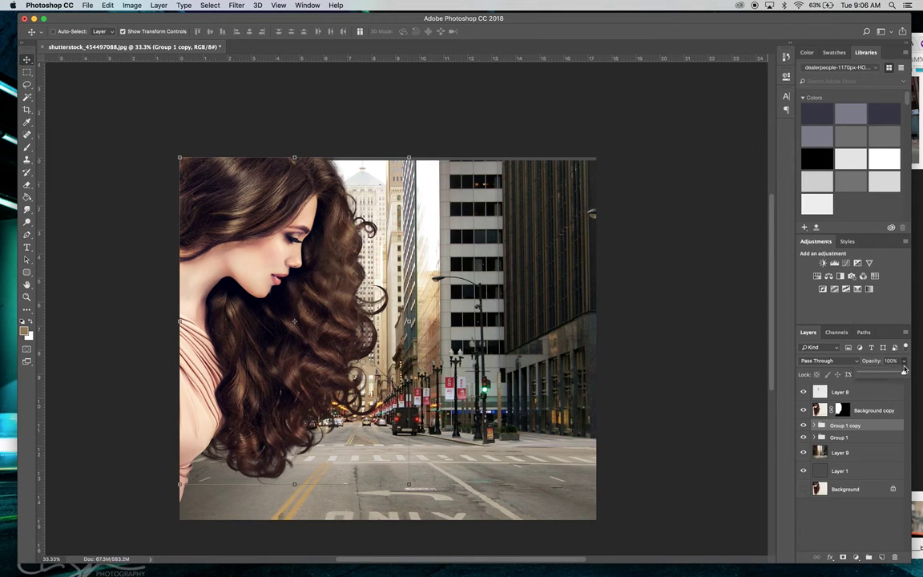
{"action": "left_click_drag", "start_coordinate": [904, 374], "coordinate": [895, 375]}
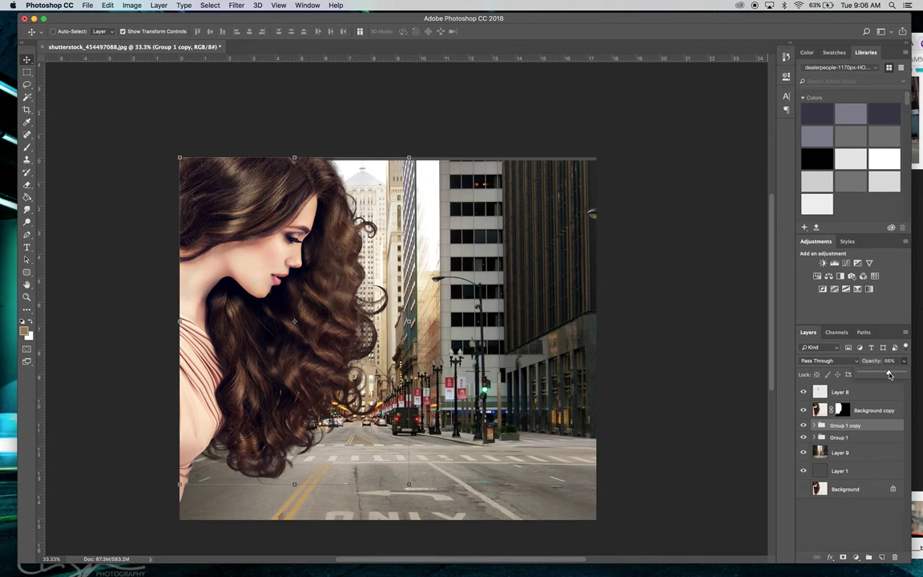
{"action": "left_click", "coordinate": [664, 175]}
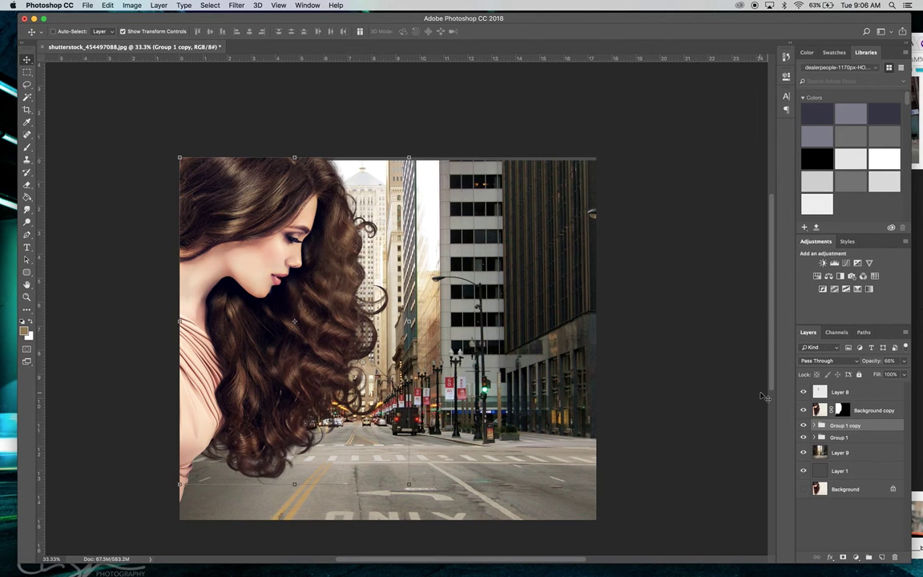
{"action": "left_click", "coordinate": [805, 427]}
{"action": "left_click", "coordinate": [805, 427]}
Add a new layer above Group 1 copy and reduce the Hair1 brush to 1200 px
{"action": "key", "text": "super+shift+alt+n"}
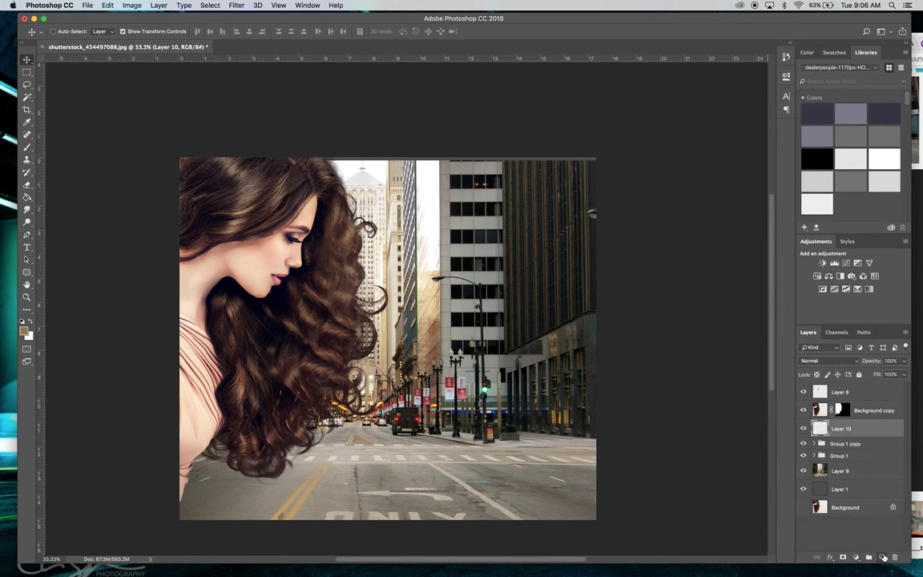
{"action": "left_click", "coordinate": [27, 145]}
{"action": "key", "text": "bracketleft"}
{"action": "key", "text": "bracketleft"}
{"action": "key", "text": "bracketleft"}
{"action": "key", "text": "bracketleft"}
{"action": "key", "text": "bracketleft"}
{"action": "key", "text": "bracketleft"}
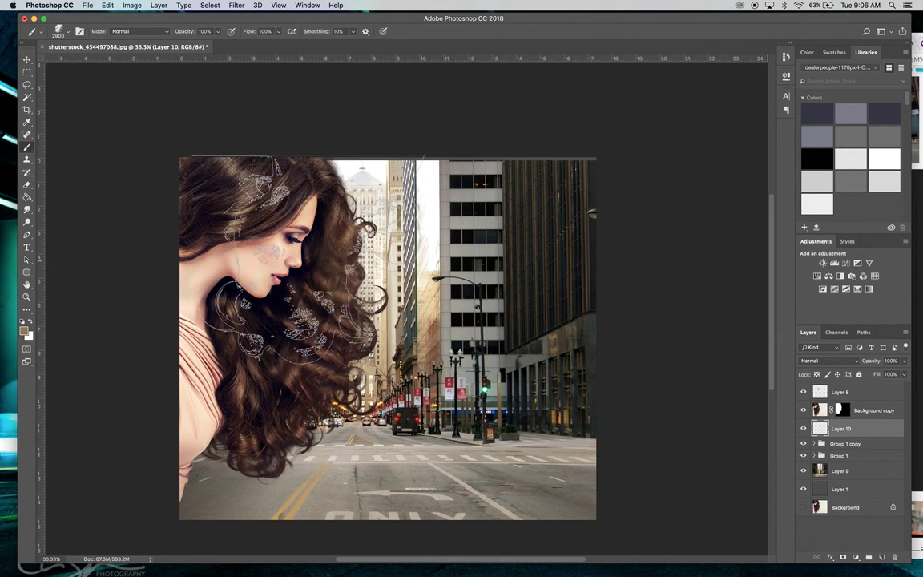
{"action": "key", "text": "bracketleft"}
{"action": "key", "text": "bracketleft"}
{"action": "key", "text": "bracketleft"}
{"action": "key", "text": "bracketleft"}
{"action": "key", "text": "bracketleft"}
{"action": "key", "text": "bracketleft"}
{"action": "key", "text": "bracketleft"}
{"action": "key", "text": "bracketleft"}
{"action": "key", "text": "bracketleft"}
{"action": "key", "text": "bracketleft"}
{"action": "key", "text": "bracketleft"}
{"action": "key", "text": "bracketleft"}
{"action": "key", "text": "bracketleft"}
{"action": "key", "text": "bracketleft"}
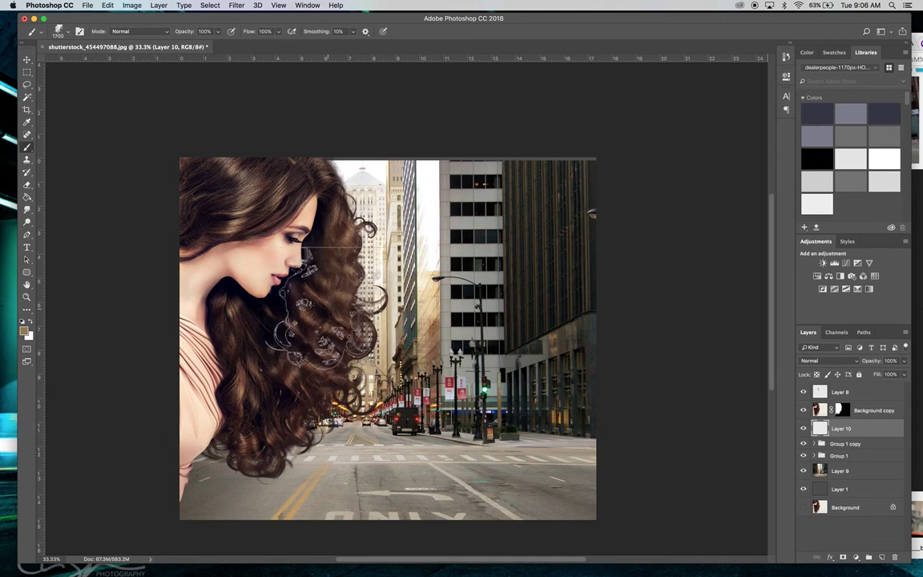
{"action": "key", "text": "bracketright"}
{"action": "key", "text": "bracketright"}
{"action": "key", "text": "bracketright"}
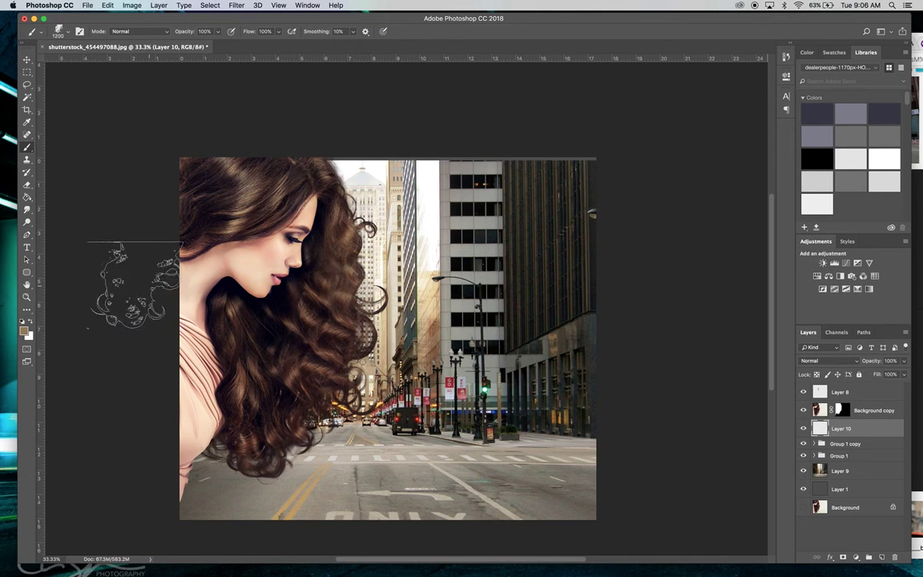
Choose the hair3 brush at 1752 px and stamp it once on Layer 10 over the street
{"action": "left_click", "coordinate": [67, 33]}
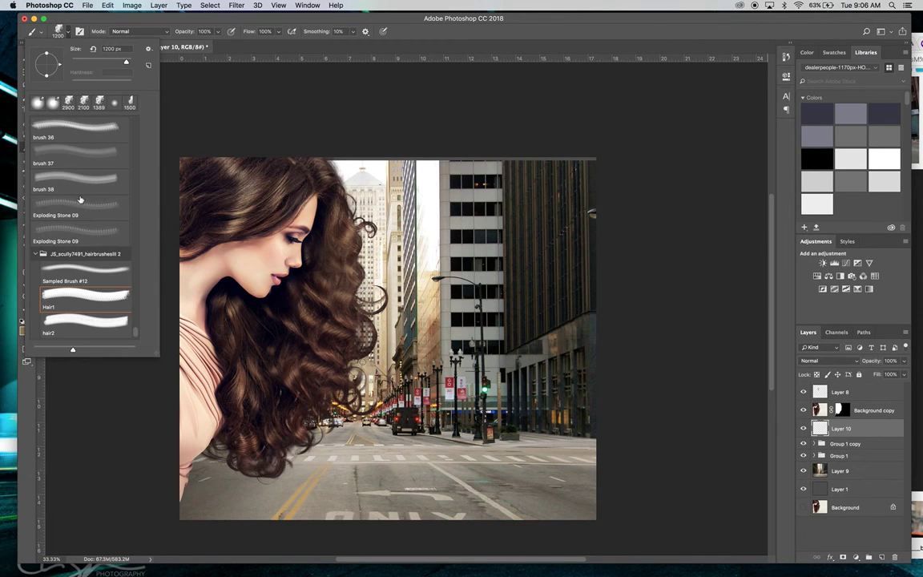
{"action": "left_click", "coordinate": [84, 321]}
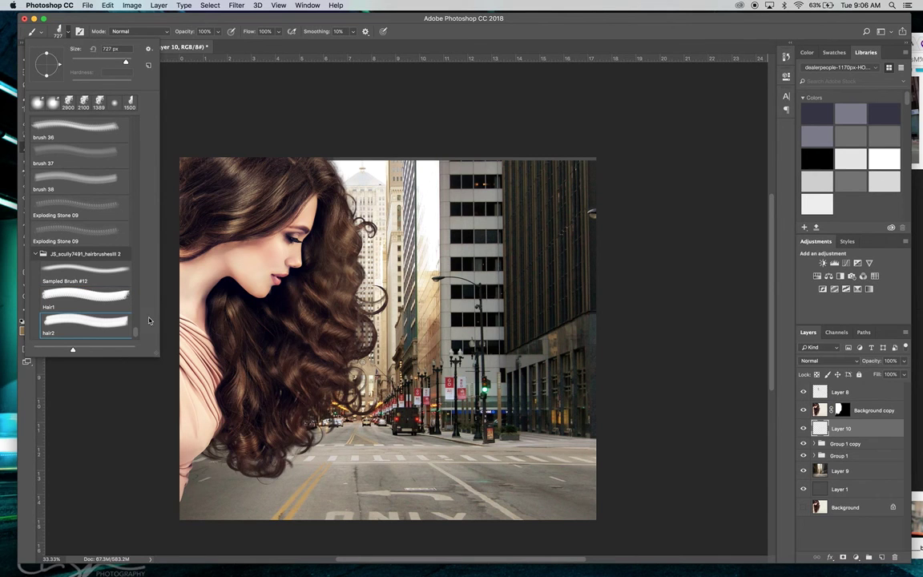
{"action": "left_click", "coordinate": [103, 282]}
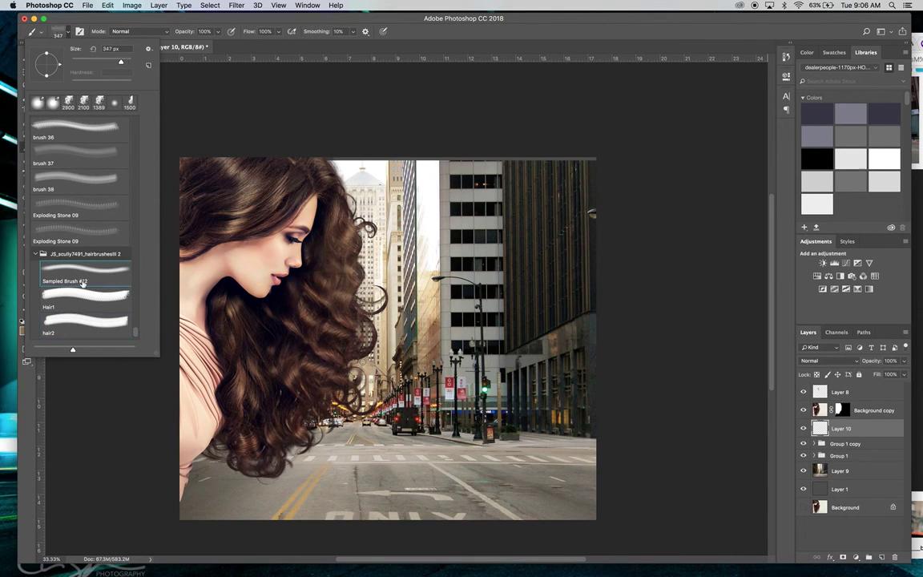
{"action": "scroll", "coordinate": [104, 303], "scroll_direction": "down", "scroll_amount": 2}
{"action": "left_click", "coordinate": [103, 303]}
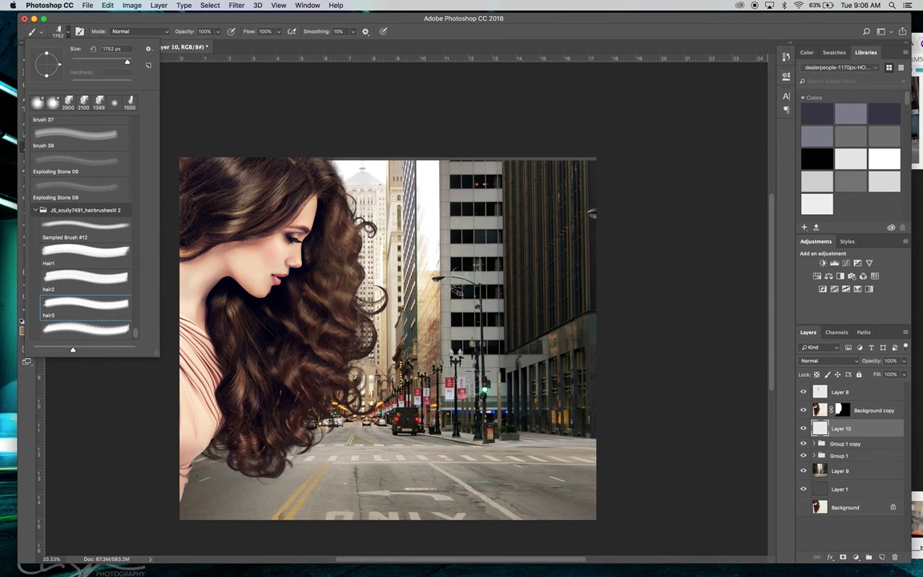
{"action": "left_click", "coordinate": [443, 340]}
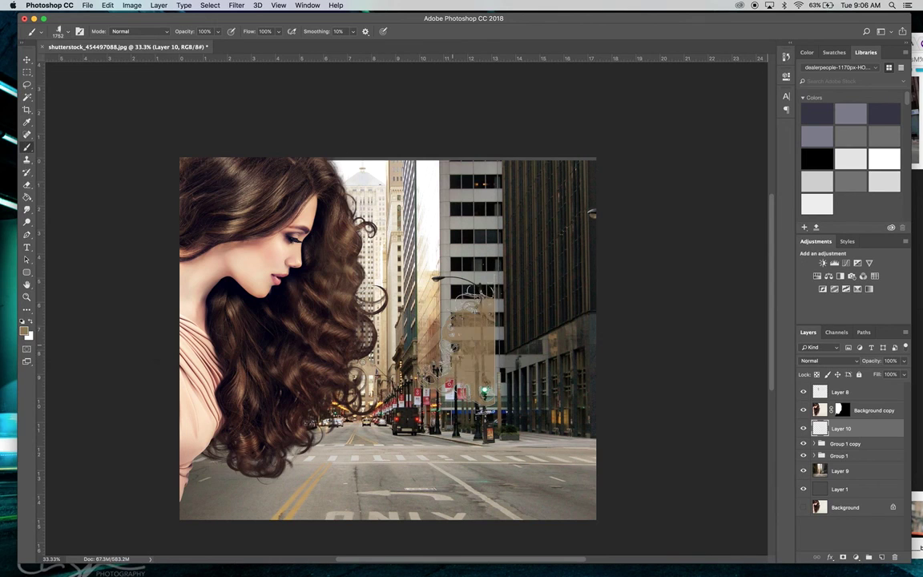
Rotate the hair stamp to -114.4°, move it over the woman's curls, and apply the transformation
{"action": "left_click", "coordinate": [26, 59]}
{"action": "key", "text": "ctrl+t"}
{"action": "left_click_drag", "start_coordinate": [274, 262], "coordinate": [270, 319]}
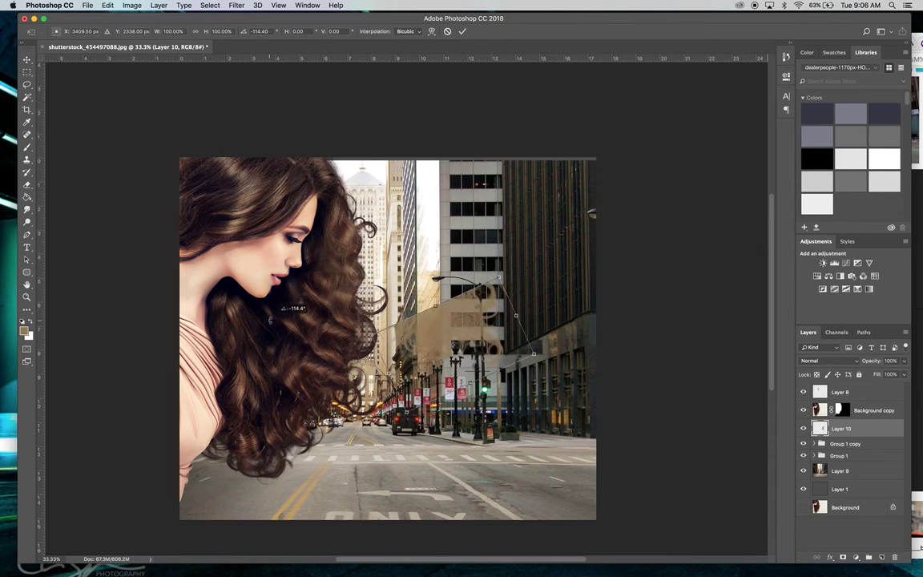
{"action": "left_click_drag", "start_coordinate": [472, 319], "coordinate": [336, 267]}
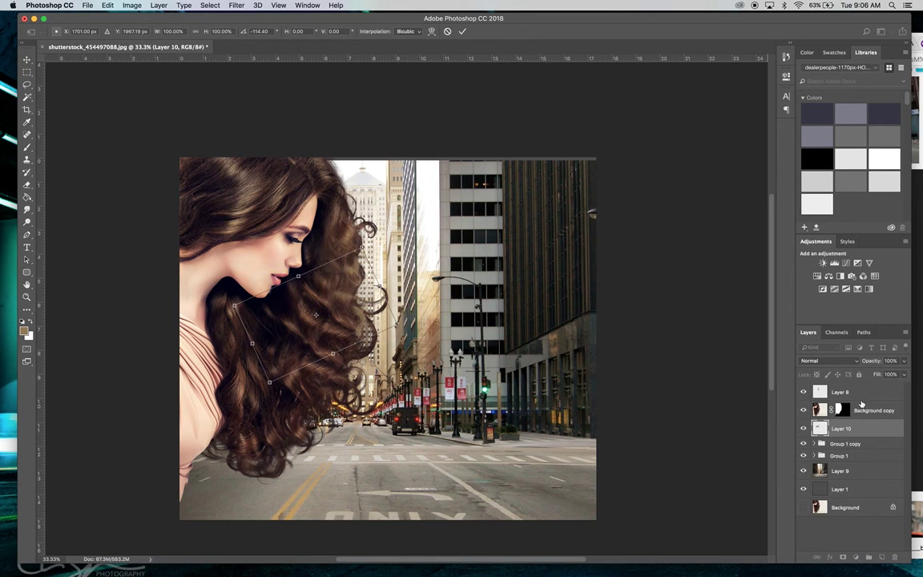
{"action": "left_click", "coordinate": [27, 60]}
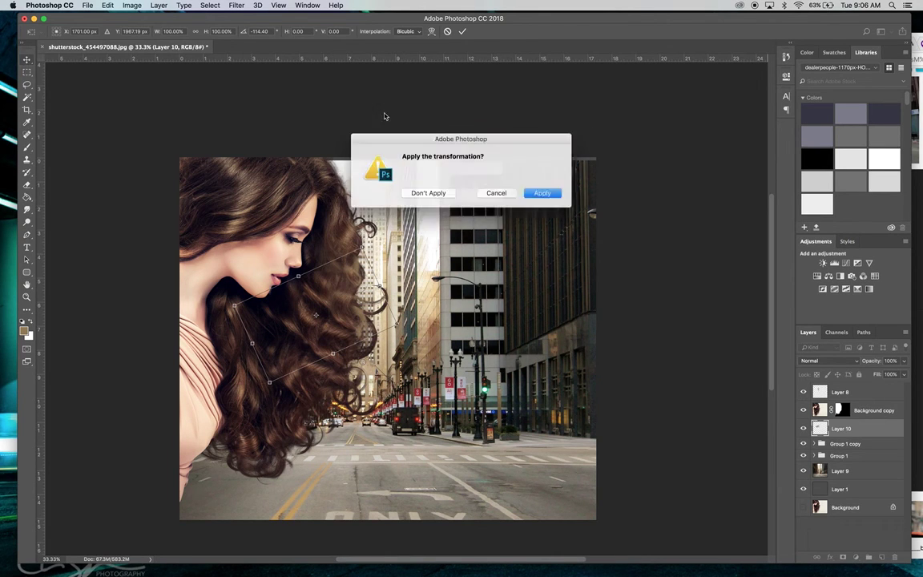
{"action": "left_click", "coordinate": [541, 191]}
Put Layer 10 at the top of the layer stack and shift its stamp slightly down to the outer hair edge
{"action": "left_click_drag", "start_coordinate": [875, 427], "coordinate": [805, 383]}
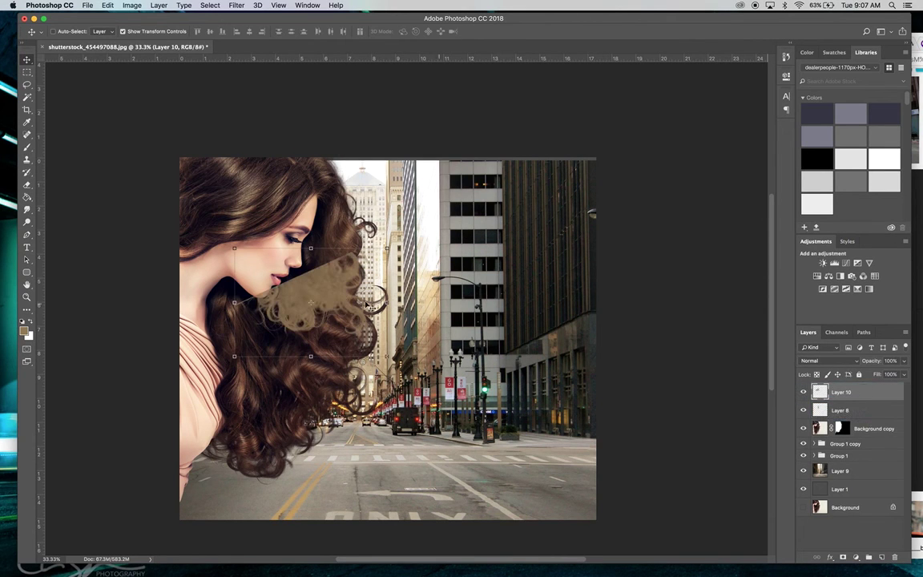
{"action": "mouse_move", "coordinate": [329, 285]}
{"action": "left_mouse_down"}
{"action": "mouse_move", "coordinate": [330, 324]}
{"action": "mouse_move", "coordinate": [312, 344]}
{"action": "mouse_move", "coordinate": [329, 332]}
{"action": "mouse_move", "coordinate": [328, 304]}
{"action": "left_mouse_up"}
{"action": "mouse_move", "coordinate": [329, 303]}
{"action": "left_mouse_down"}
{"action": "mouse_move", "coordinate": [327, 282]}
{"action": "mouse_move", "coordinate": [335, 295]}
{"action": "mouse_move", "coordinate": [309, 260]}
{"action": "mouse_move", "coordinate": [336, 292]}
{"action": "left_mouse_up"}
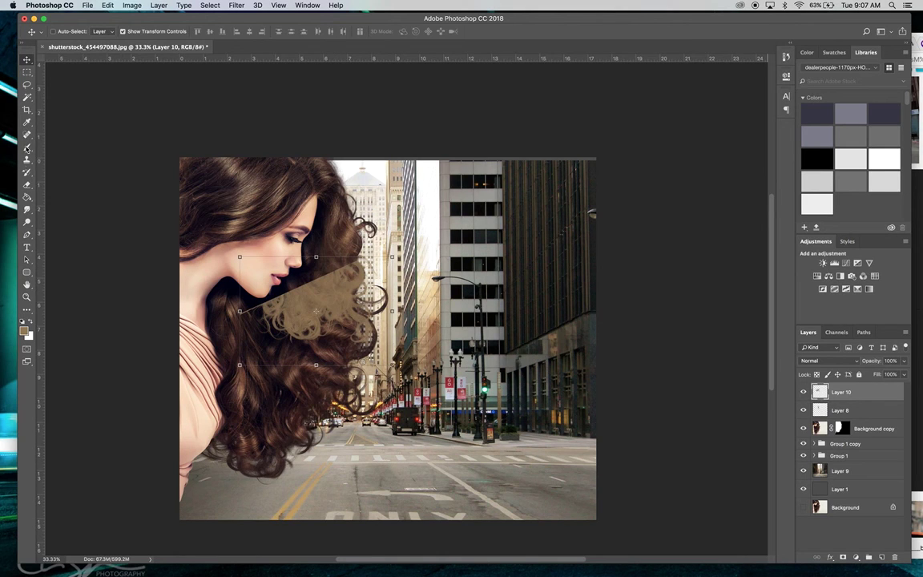
Erase most of the stamp inside the hair with the 300 px Eraser, leaving only curls along the outer edge
{"action": "left_click", "coordinate": [27, 184]}
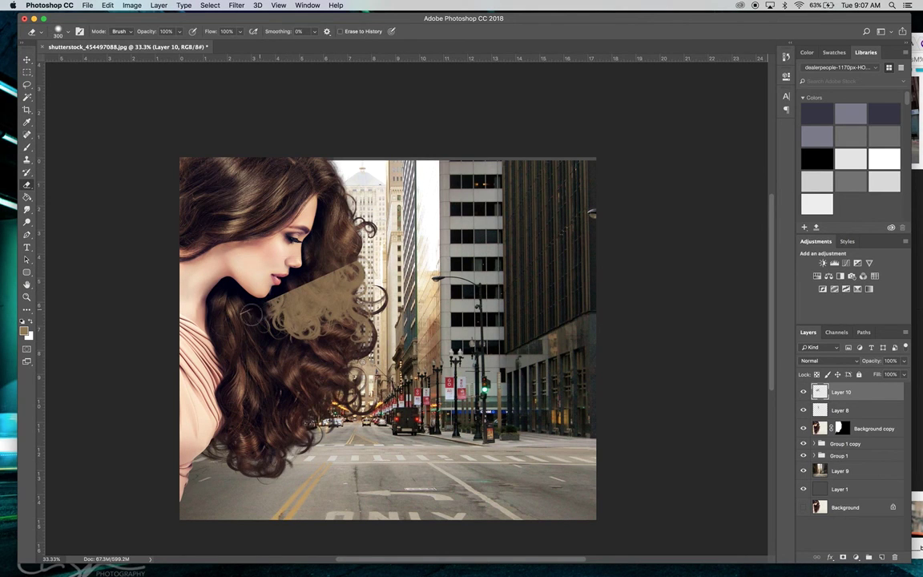
{"action": "mouse_move", "coordinate": [240, 281]}
{"action": "left_mouse_down"}
{"action": "mouse_move", "coordinate": [268, 248]}
{"action": "mouse_move", "coordinate": [277, 280]}
{"action": "mouse_move", "coordinate": [292, 281]}
{"action": "mouse_move", "coordinate": [328, 322]}
{"action": "mouse_move", "coordinate": [285, 258]}
{"action": "mouse_move", "coordinate": [304, 284]}
{"action": "mouse_move", "coordinate": [298, 271]}
{"action": "left_mouse_up"}
{"action": "mouse_move", "coordinate": [332, 301]}
{"action": "left_mouse_down"}
{"action": "mouse_move", "coordinate": [326, 273]}
{"action": "mouse_move", "coordinate": [347, 280]}
{"action": "mouse_move", "coordinate": [334, 309]}
{"action": "left_mouse_up"}
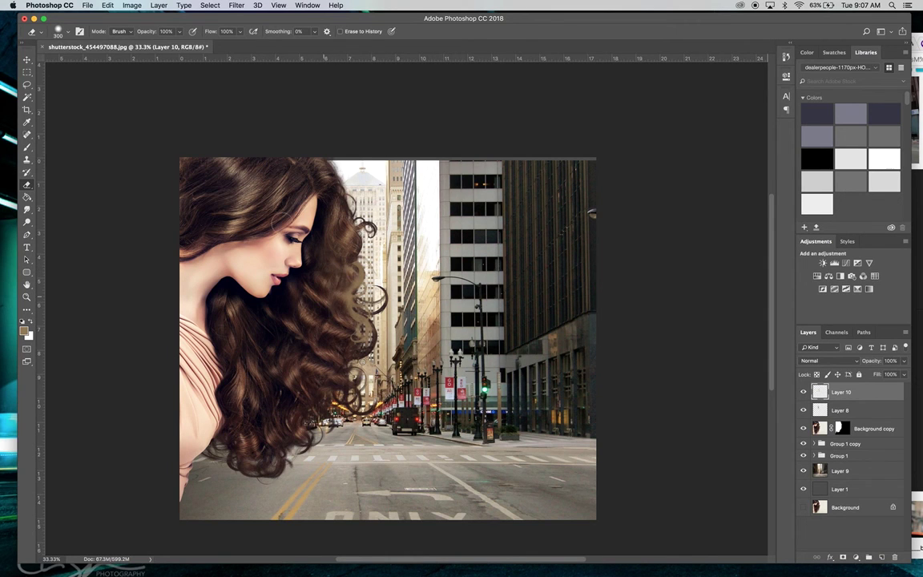
Darken the curls on Layer 10 with a Levels adjustment, setting the midtone input level to about 0.61
{"action": "left_click", "coordinate": [26, 59]}
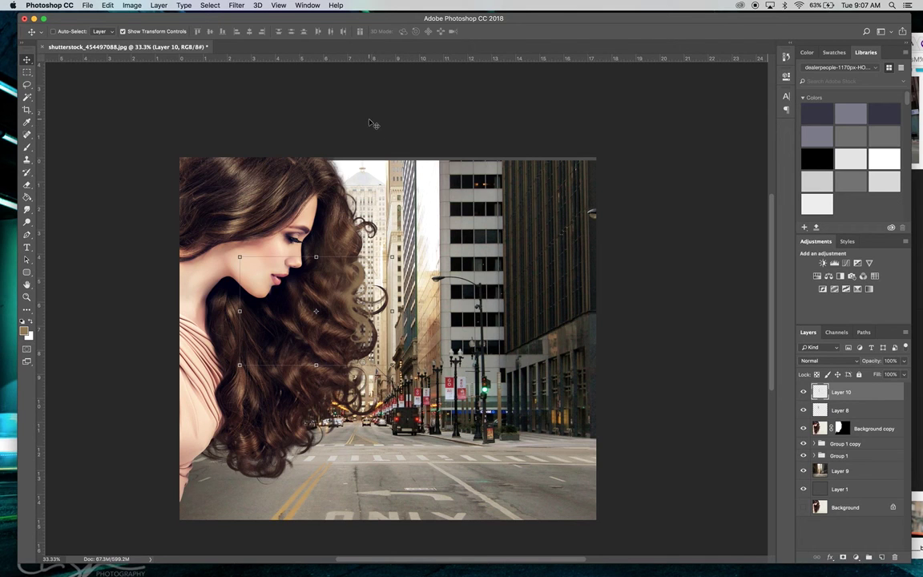
{"action": "left_click", "coordinate": [133, 5]}
{"action": "mouse_move", "coordinate": [151, 34]}
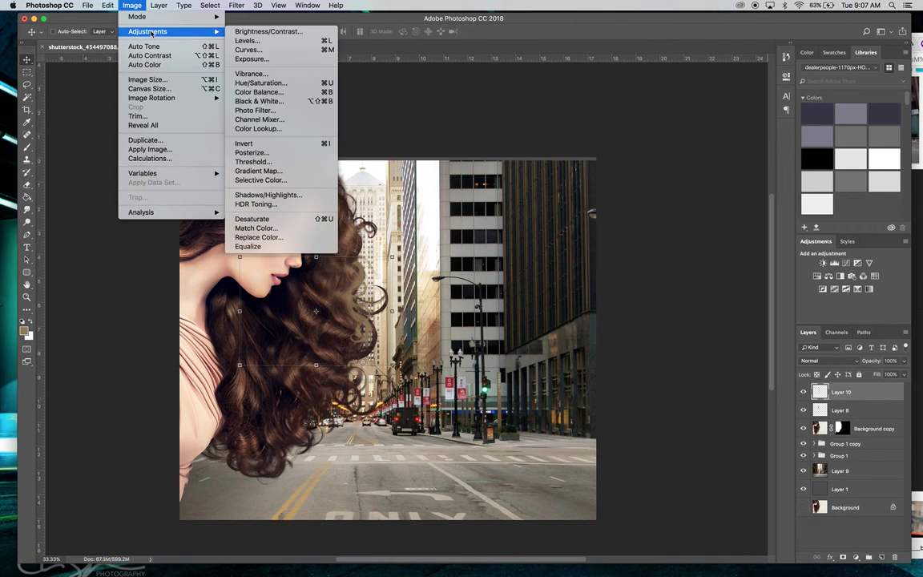
{"action": "left_click", "coordinate": [248, 40]}
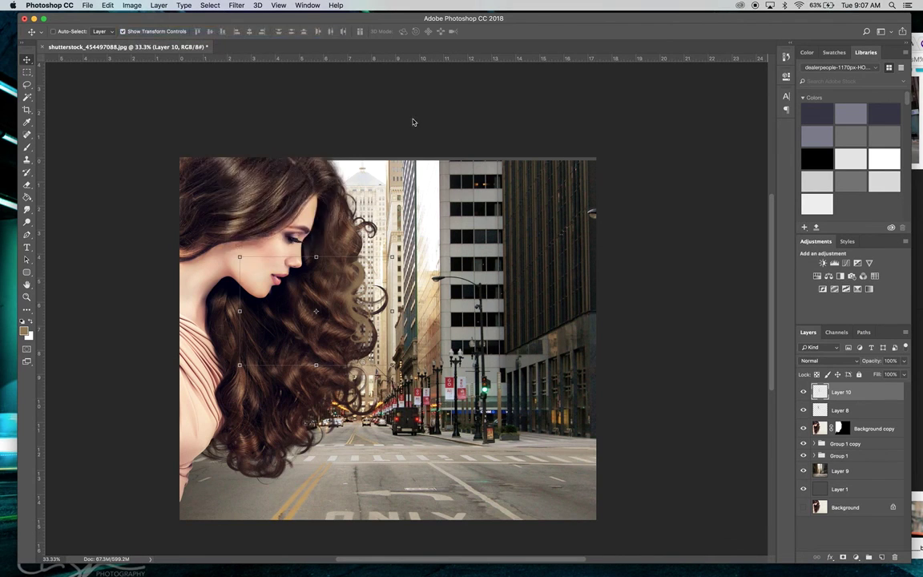
{"action": "left_click_drag", "start_coordinate": [366, 99], "coordinate": [568, 221]}
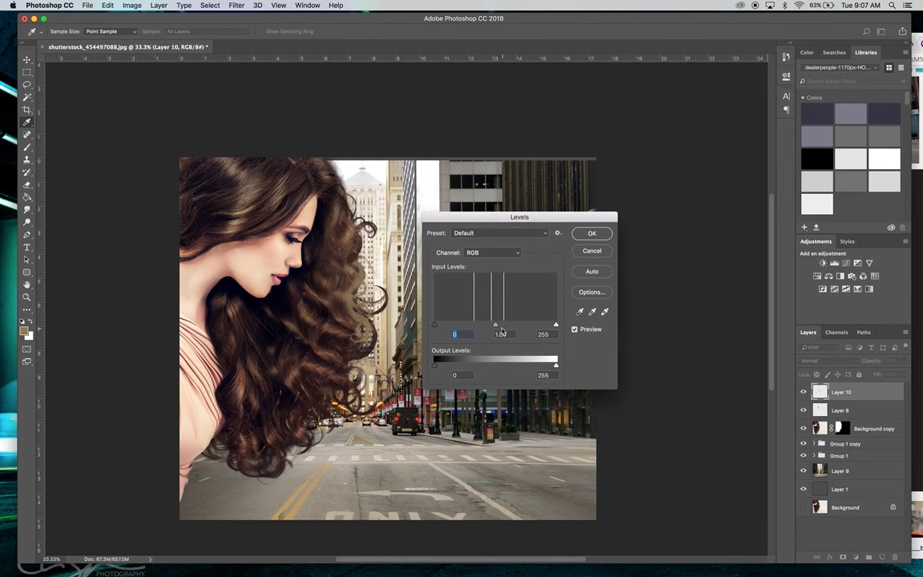
{"action": "mouse_move", "coordinate": [496, 327]}
{"action": "left_mouse_down"}
{"action": "mouse_move", "coordinate": [464, 326]}
{"action": "mouse_move", "coordinate": [513, 329]}
{"action": "left_mouse_up"}
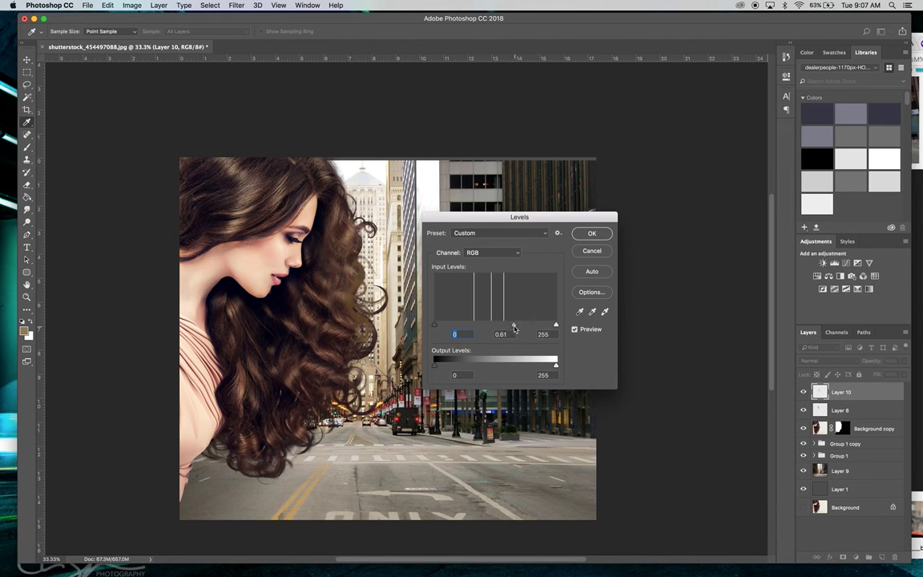
{"action": "left_click_drag", "start_coordinate": [514, 329], "coordinate": [513, 328]}
{"action": "left_click", "coordinate": [592, 234]}
{"action": "key", "text": "v"}
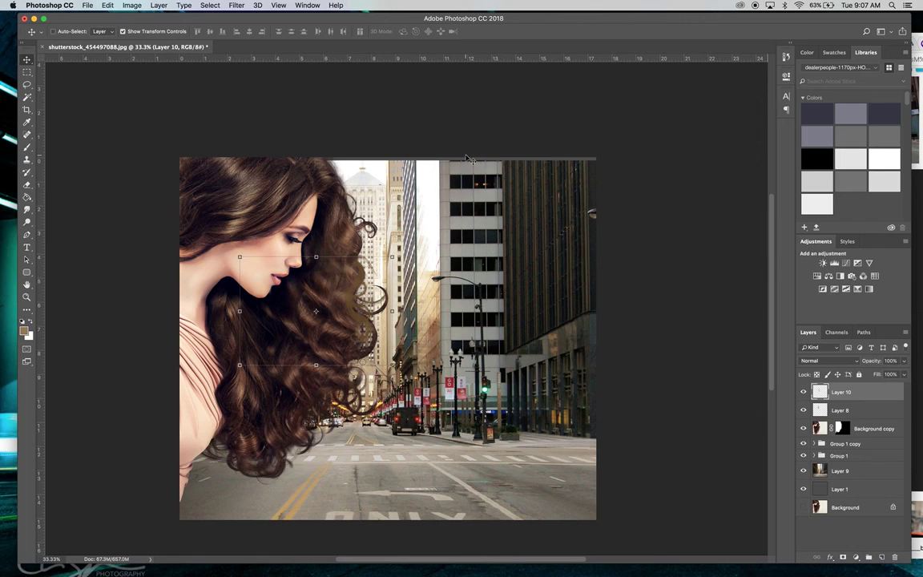
Start a Color Balance adjustment on Layer 10 and set the midtones to +16 red and +32 blue
{"action": "left_click", "coordinate": [134, 6]}
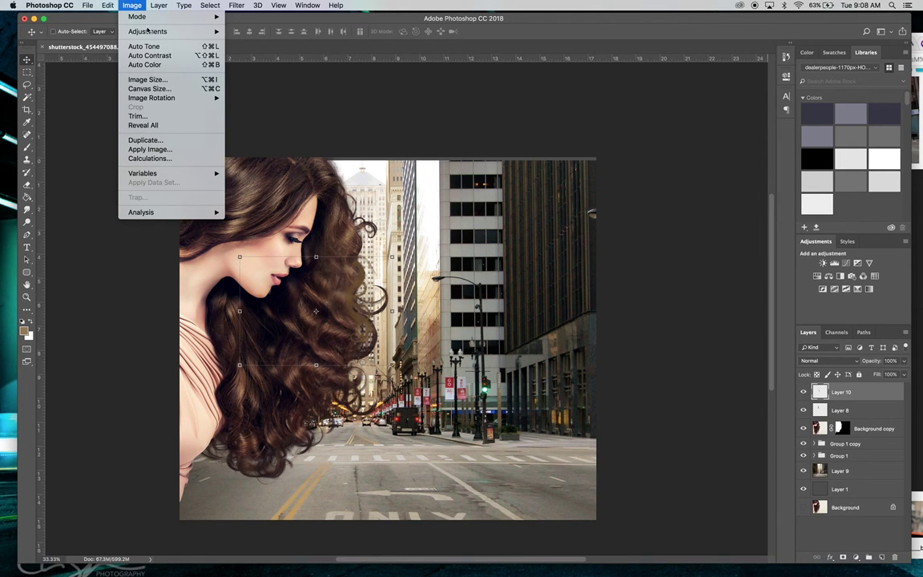
{"action": "mouse_move", "coordinate": [149, 31]}
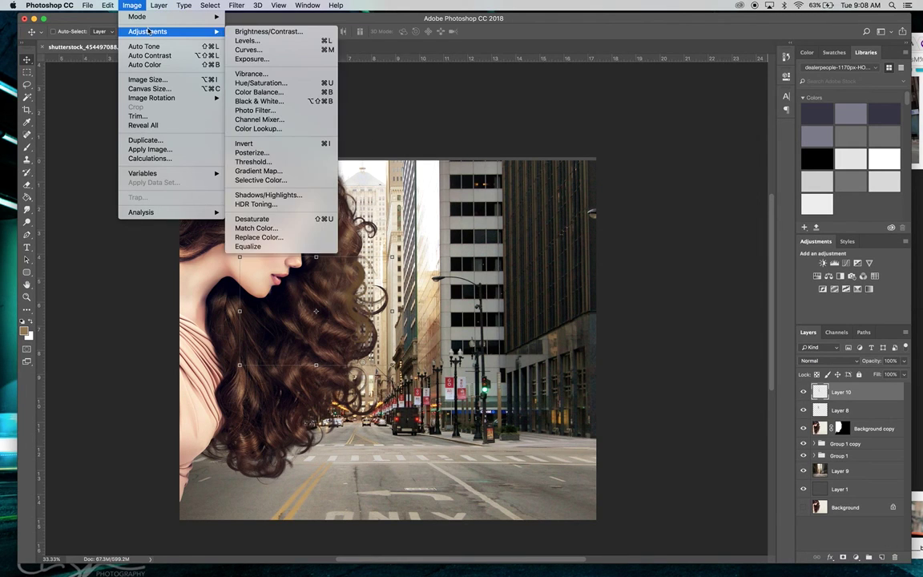
{"action": "left_click", "coordinate": [258, 93]}
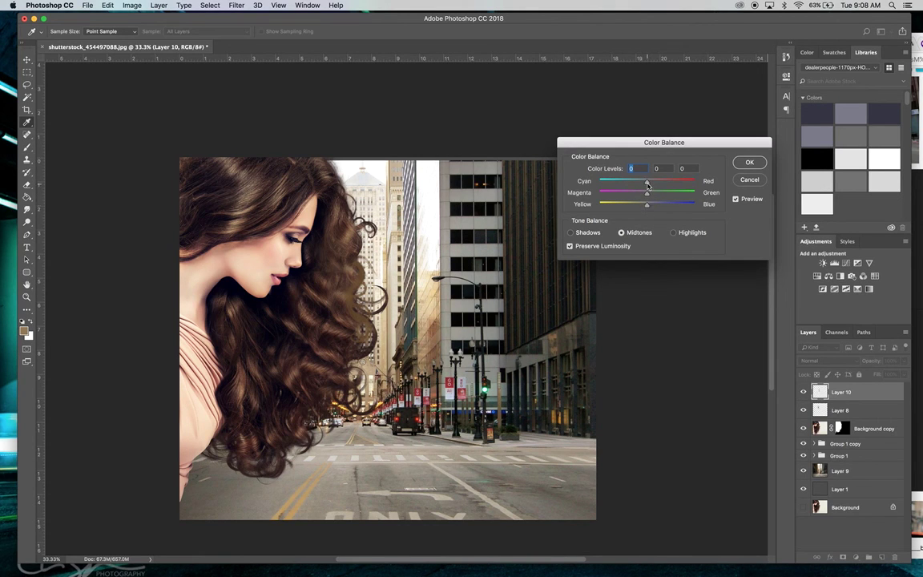
{"action": "mouse_move", "coordinate": [650, 185]}
{"action": "left_mouse_down"}
{"action": "mouse_move", "coordinate": [641, 196]}
{"action": "mouse_move", "coordinate": [653, 199]}
{"action": "left_mouse_up"}
{"action": "key", "text": "Tab"}
{"action": "left_click_drag", "start_coordinate": [647, 208], "coordinate": [663, 211]}
{"action": "left_click", "coordinate": [662, 212]}
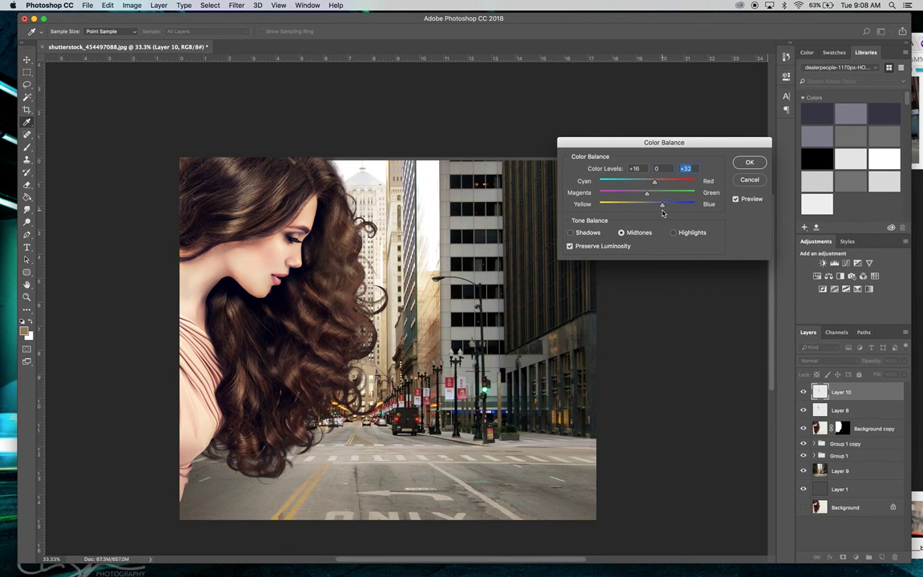
Shift the shadows toward red and blue and the highlights slightly toward yellow and red, and apply the Color Balance
{"action": "left_click", "coordinate": [571, 233]}
{"action": "left_click_drag", "start_coordinate": [650, 208], "coordinate": [659, 208]}
{"action": "left_click_drag", "start_coordinate": [649, 185], "coordinate": [656, 196]}
{"action": "left_click", "coordinate": [655, 197]}
{"action": "left_click", "coordinate": [673, 232]}
{"action": "left_click_drag", "start_coordinate": [648, 207], "coordinate": [641, 207]}
{"action": "left_click", "coordinate": [644, 207]}
{"action": "mouse_move", "coordinate": [647, 183]}
{"action": "left_mouse_down"}
{"action": "mouse_move", "coordinate": [639, 185]}
{"action": "mouse_move", "coordinate": [650, 183]}
{"action": "left_mouse_up"}
{"action": "key", "text": "Return"}
{"action": "key", "text": "v"}
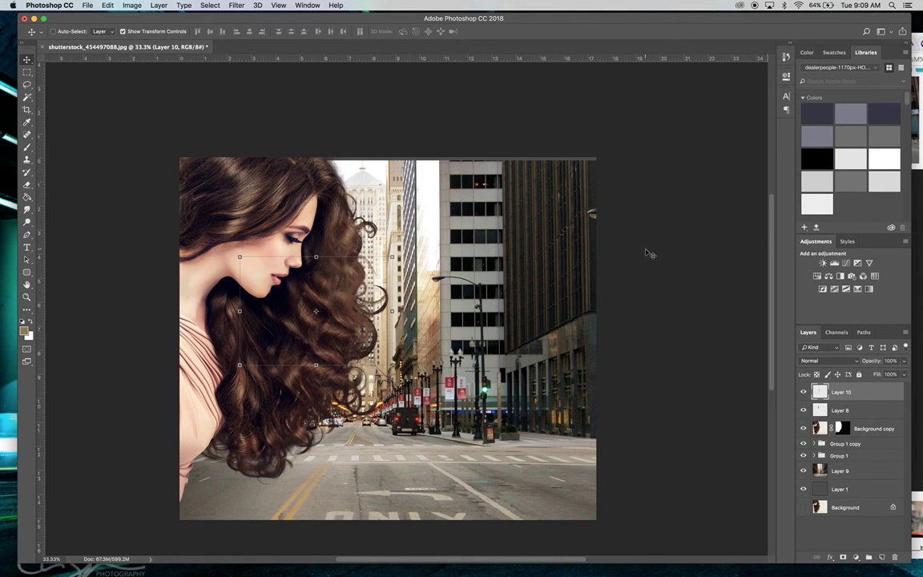
Lock Layer 10's transparent pixels and choose the Soft Round brush for recolouring its curls
{"action": "left_click", "coordinate": [817, 375]}
{"action": "left_click", "coordinate": [29, 151]}
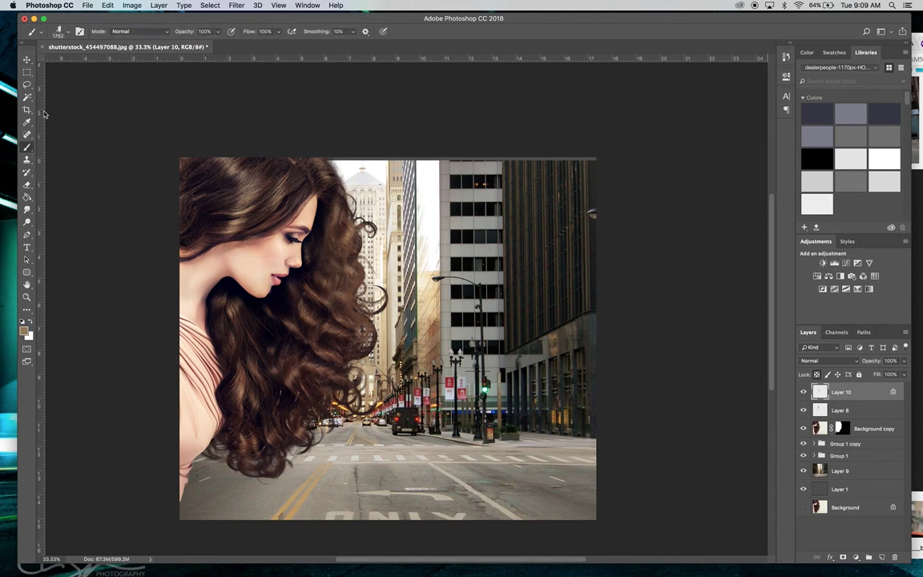
{"action": "left_click", "coordinate": [68, 32]}
{"action": "scroll", "coordinate": [74, 140], "scroll_direction": "up", "scroll_amount": 10}
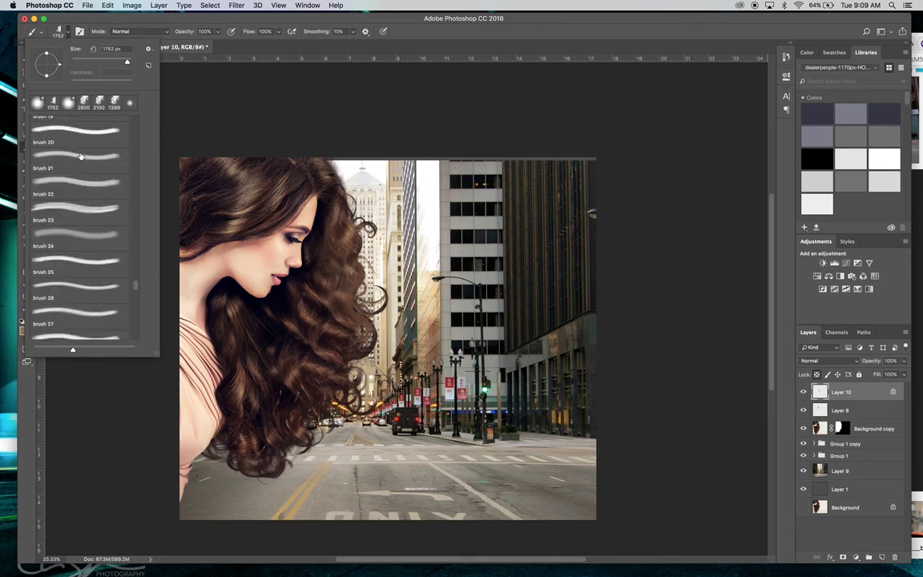
{"action": "scroll", "coordinate": [80, 156], "scroll_direction": "up", "scroll_amount": 5}
{"action": "left_click", "coordinate": [72, 122]}
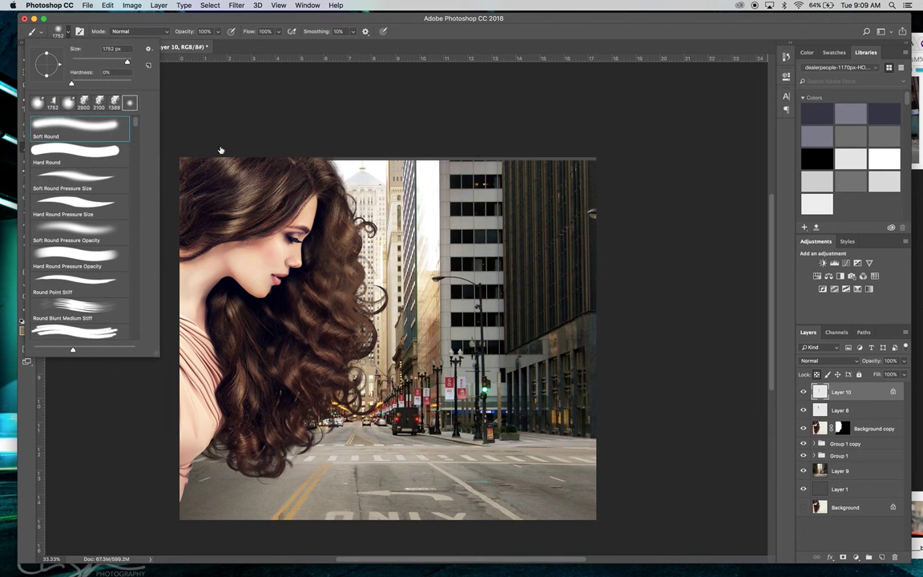
{"action": "left_click", "coordinate": [668, 163]}
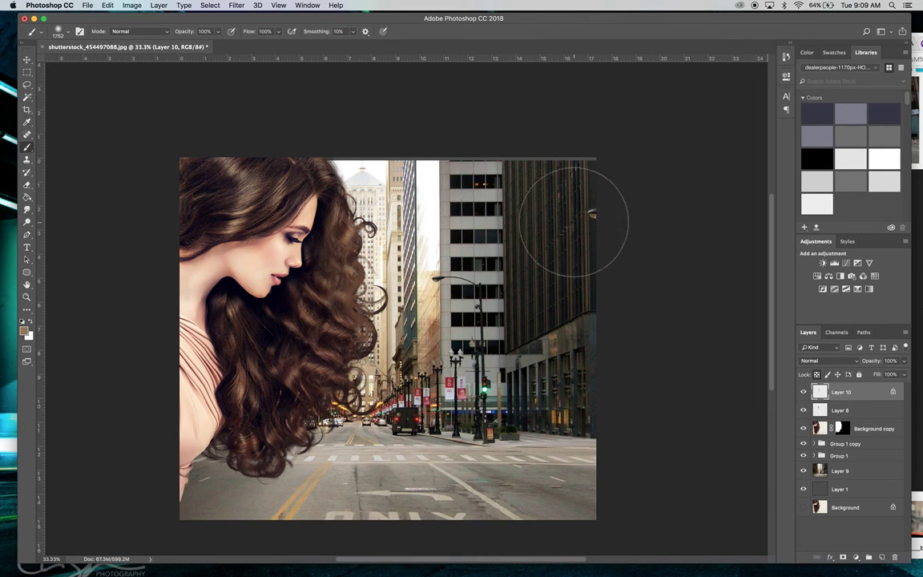
Reduce the Soft Round brush to 300 px over the image
{"action": "key", "text": "bracketleft"}
{"action": "key", "text": "bracketleft"}
{"action": "key", "text": "bracketleft"}
{"action": "key", "text": "bracketleft"}
{"action": "key", "text": "bracketleft"}
{"action": "key", "text": "bracketleft"}
{"action": "key", "text": "bracketleft"}
{"action": "key", "text": "bracketleft"}
{"action": "key", "text": "bracketleft"}
{"action": "key", "text": "bracketleft"}
{"action": "key", "text": "bracketleft"}
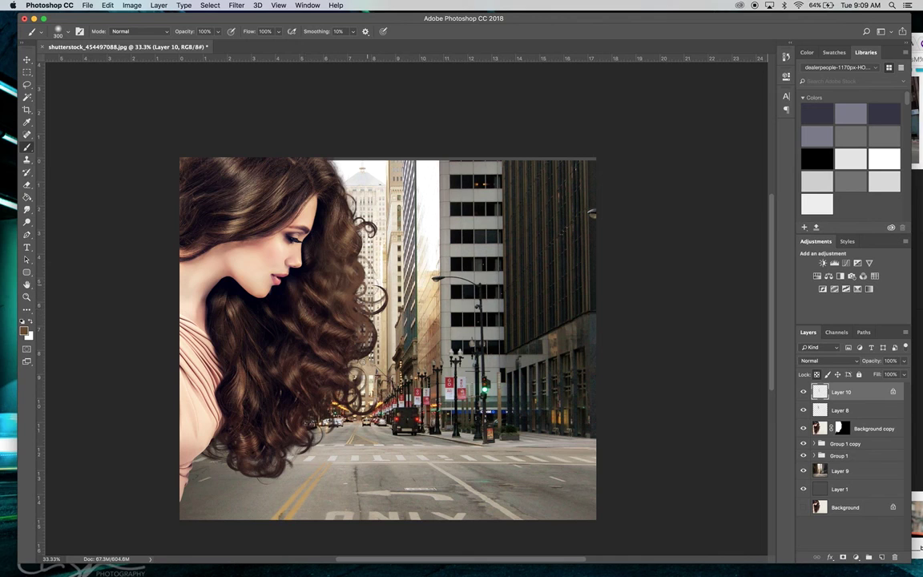
Enlarge the brush to 800 px, switch to the Background copy layer, and return to Layer 10
{"action": "key", "text": "bracketright"}
{"action": "key", "text": "bracketright"}
{"action": "key", "text": "bracketright"}
{"action": "key", "text": "bracketright"}
{"action": "key", "text": "bracketright"}
{"action": "left_click", "coordinate": [821, 431]}
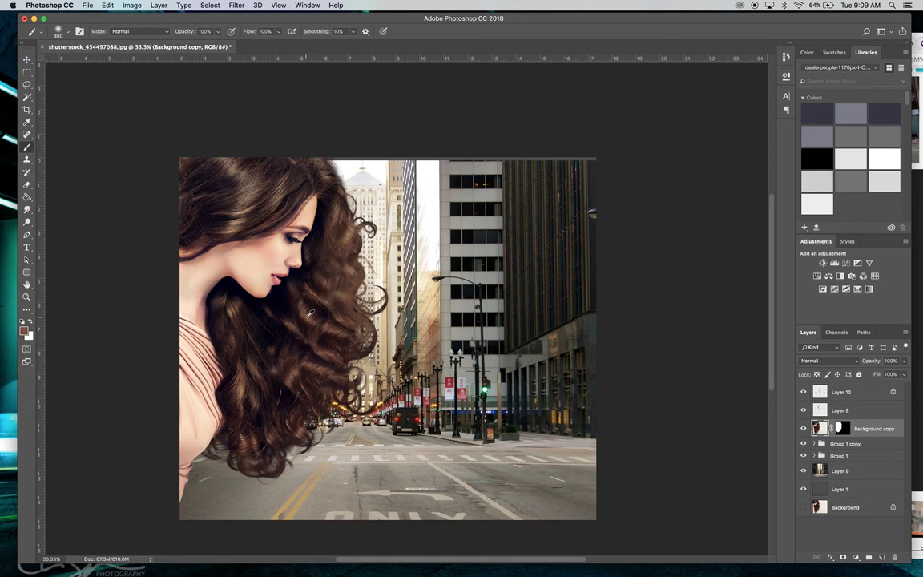
{"action": "left_click", "coordinate": [847, 392]}
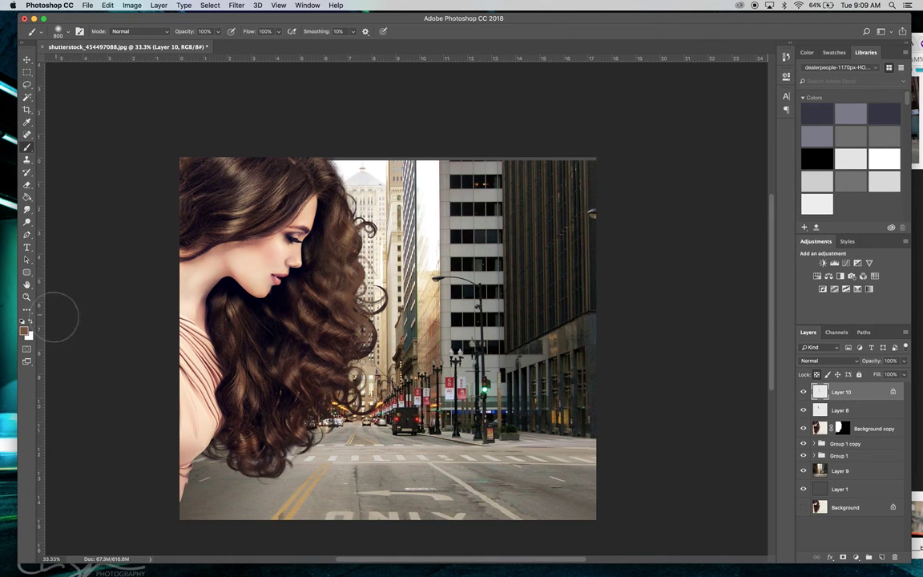
Change the foreground colour to a lighter, more yellowish brown with a hue of about 34° for the brush
{"action": "left_click", "coordinate": [25, 330]}
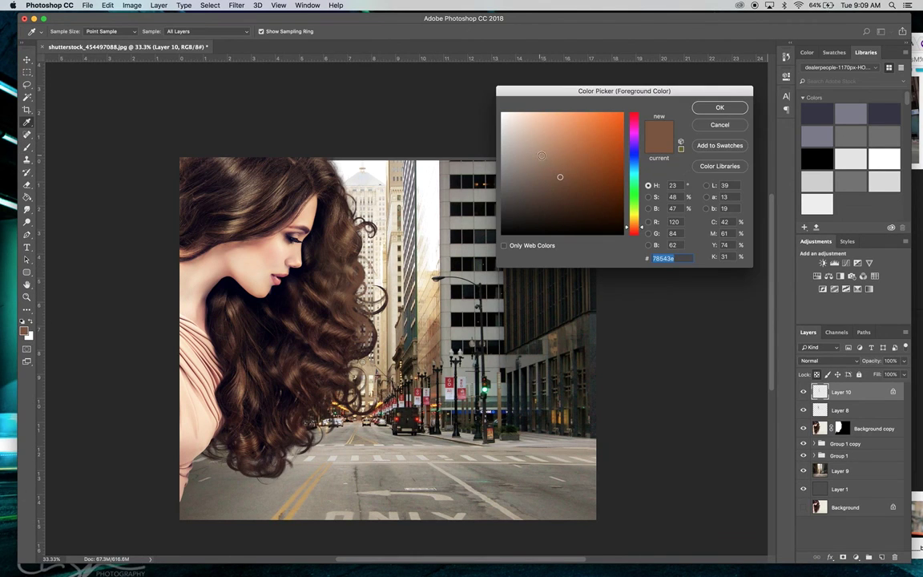
{"action": "left_click", "coordinate": [637, 224]}
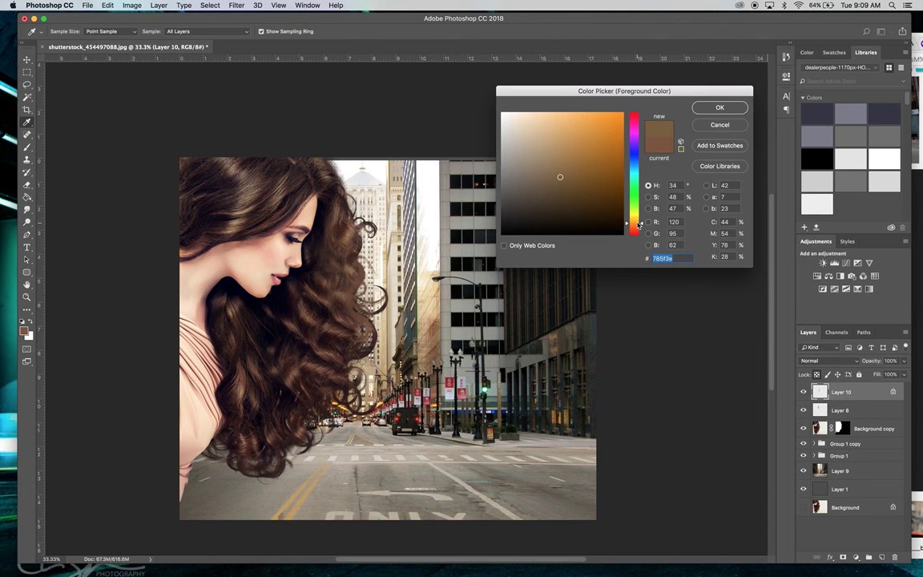
{"action": "left_click", "coordinate": [554, 166]}
{"action": "left_click", "coordinate": [719, 107]}
{"action": "key", "text": "b"}
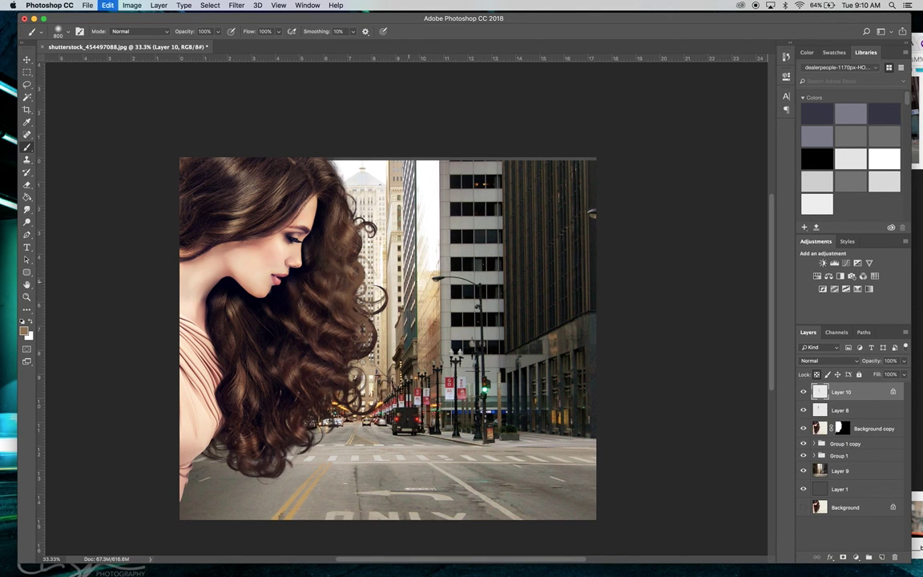
Sample a dark brown from the woman's hair below her chin and set the brush size to 500 px
{"action": "key", "text": "bracketleft"}
{"action": "key", "text": "bracketleft"}
{"action": "key", "text": "bracketleft"}
{"action": "key", "text": "bracketleft"}
{"action": "key", "text": "bracketleft"}
{"action": "key", "text": "bracketleft"}
{"action": "left_click", "coordinate": [284, 310], "text": "alt"}
{"action": "key", "text": "bracketright"}
{"action": "key", "text": "bracketright"}
{"action": "key", "text": "bracketright"}
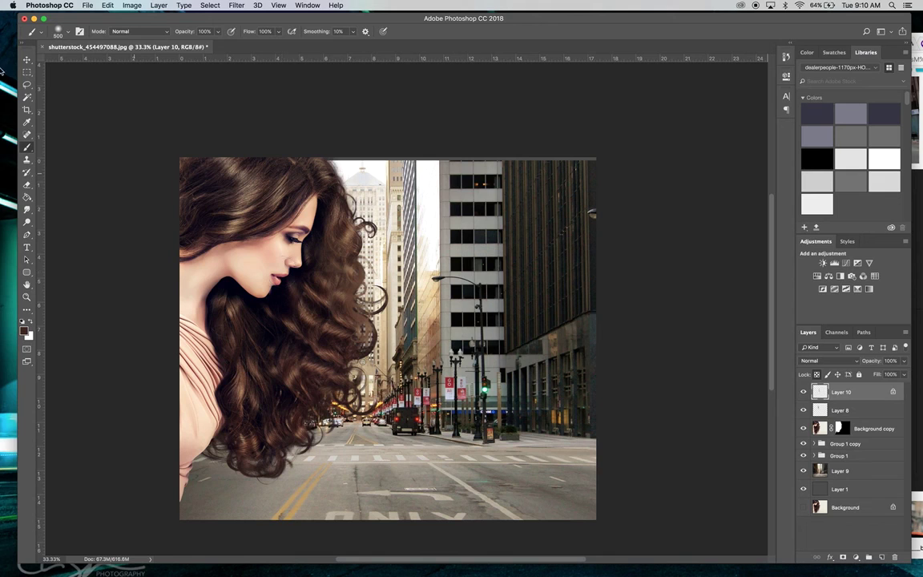
Examine the rebuilt hair edges against the street, both close up and in the whole composition
{"action": "left_click", "coordinate": [26, 59]}
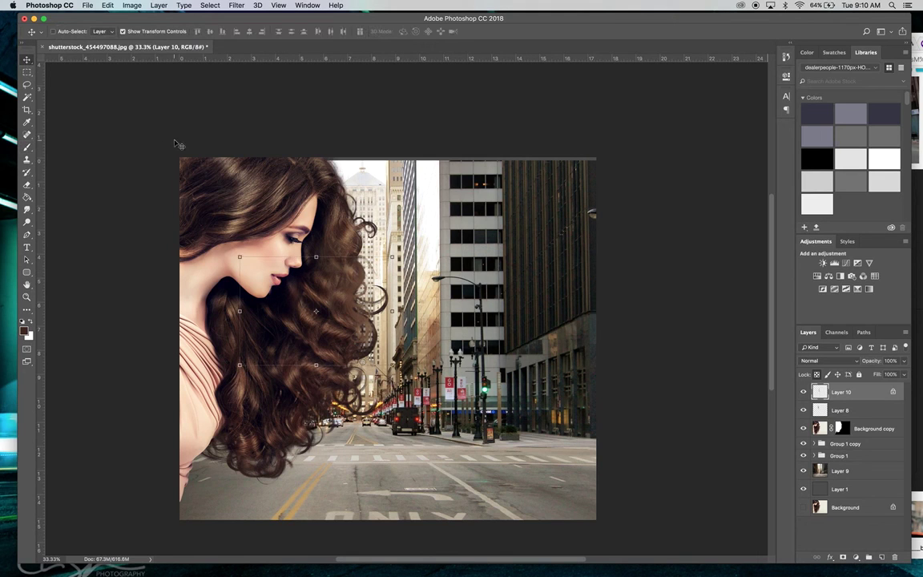
{"action": "left_click", "coordinate": [27, 297]}
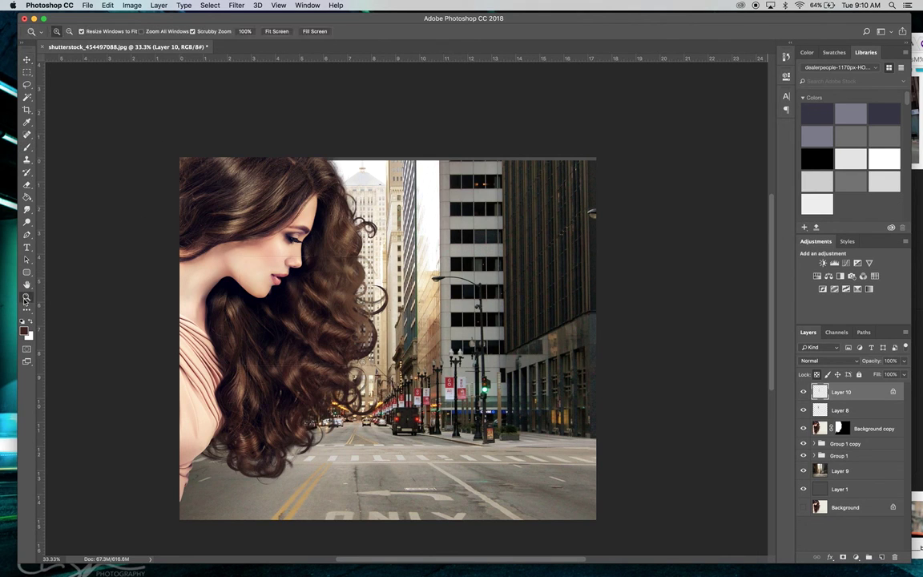
{"action": "left_click", "coordinate": [299, 264]}
{"action": "left_click", "coordinate": [301, 266]}
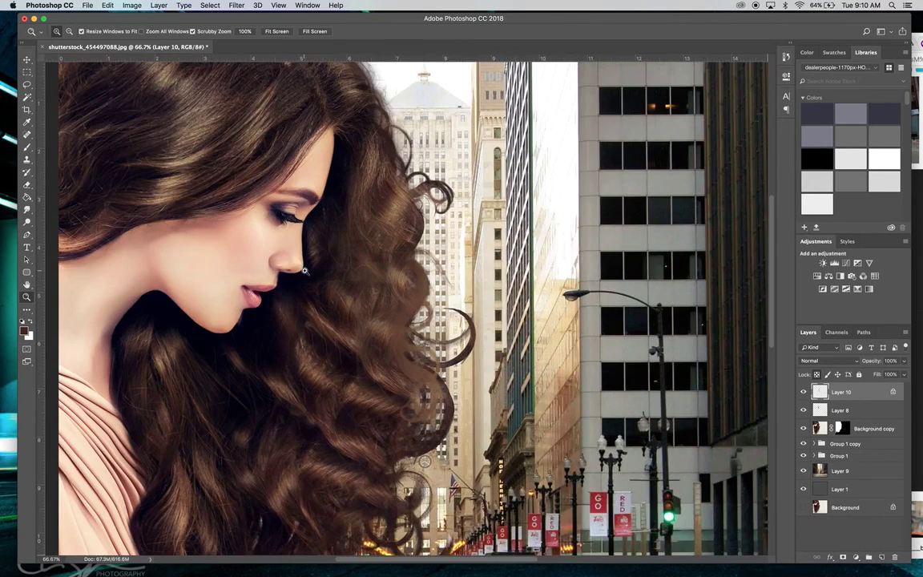
{"action": "scroll", "coordinate": [304, 271], "scroll_direction": "down", "scroll_amount": 1}
{"action": "scroll", "coordinate": [304, 271], "scroll_direction": "down", "scroll_amount": 1}
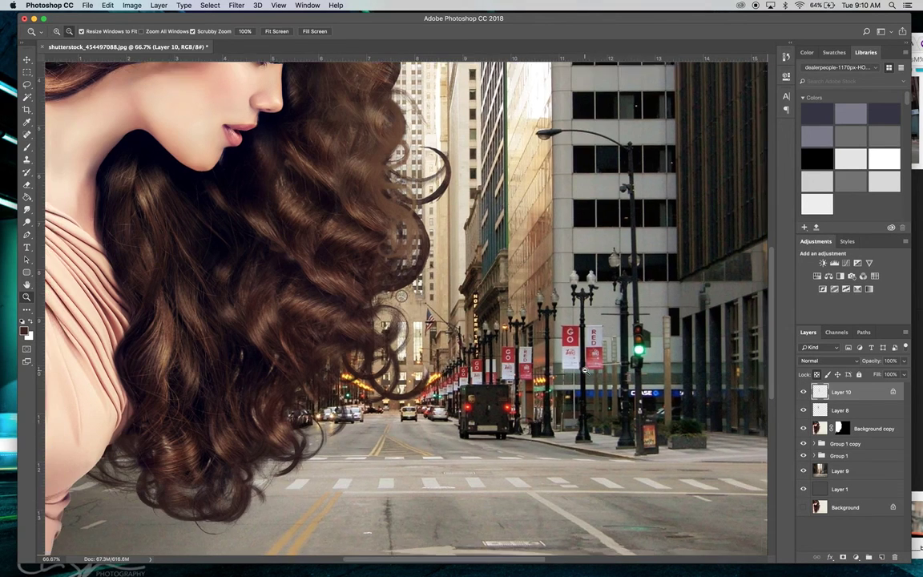
{"action": "left_click", "coordinate": [584, 370], "text": "alt"}
{"action": "left_click", "coordinate": [551, 313], "text": "alt"}
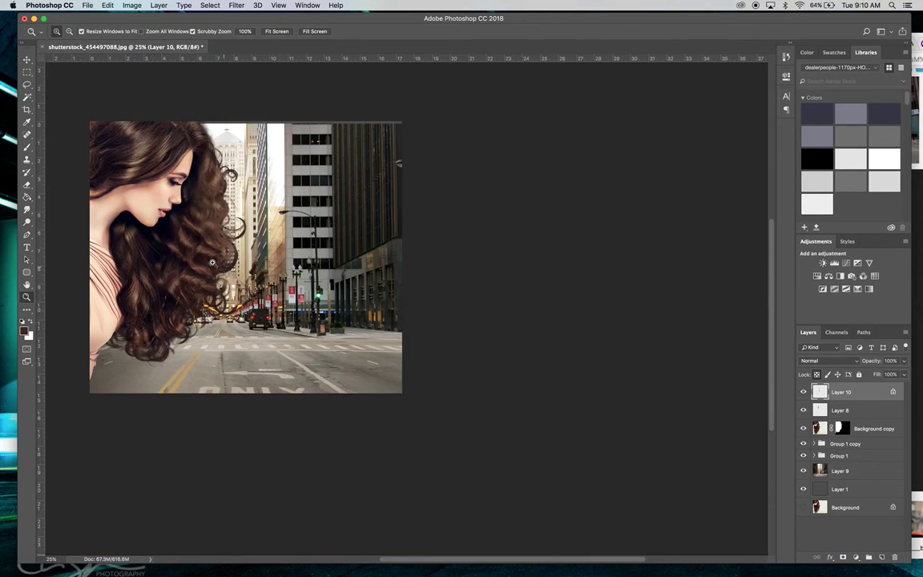
{"action": "left_click", "coordinate": [219, 265]}
{"action": "left_click", "coordinate": [219, 265]}
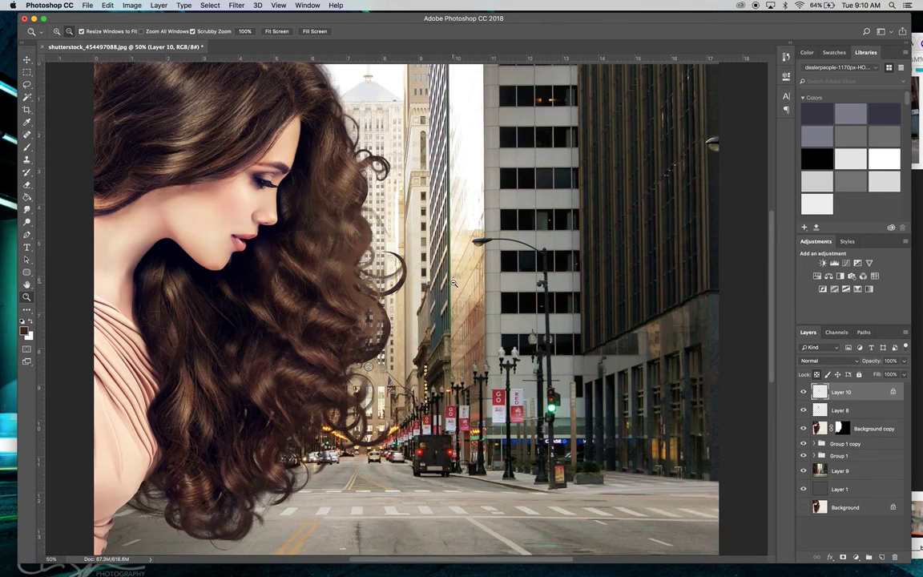
{"action": "left_click", "coordinate": [454, 283], "text": "alt"}
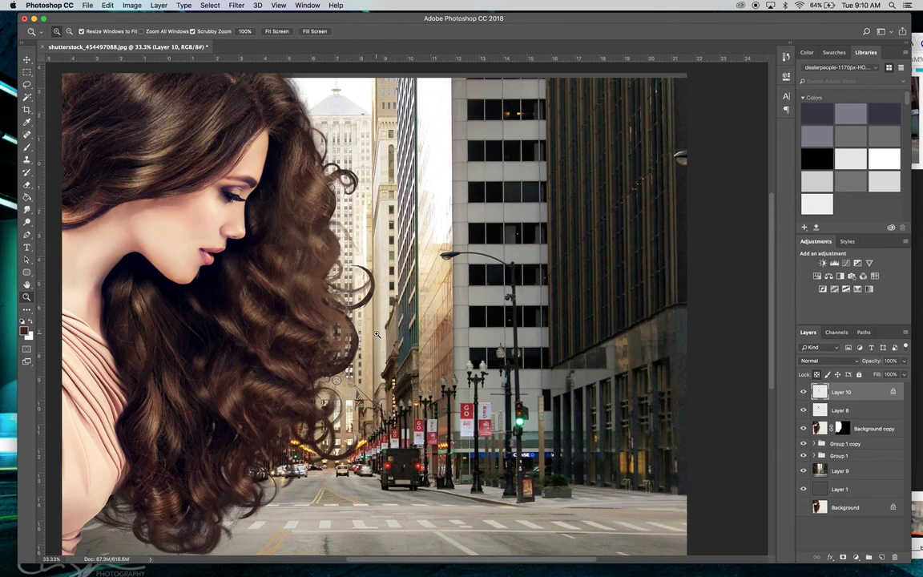
{"action": "left_click", "coordinate": [377, 334]}
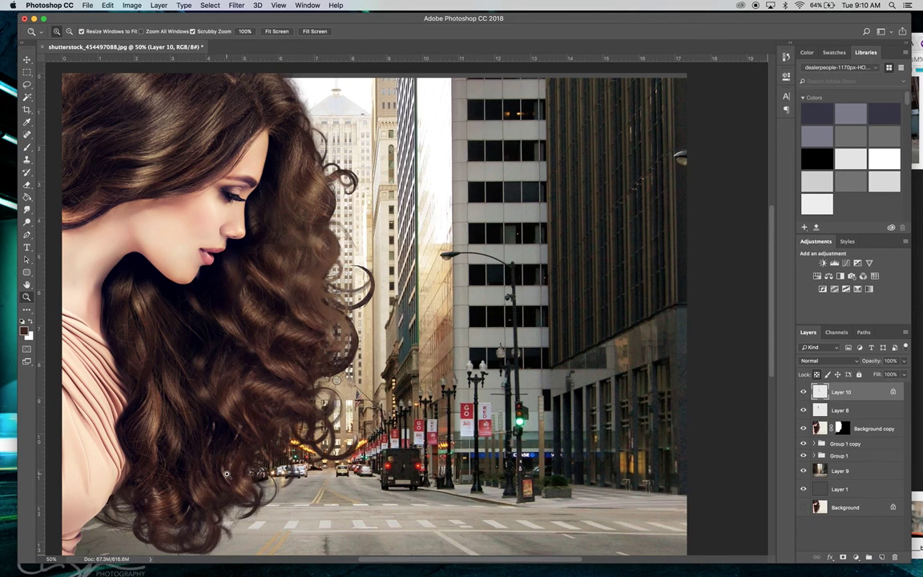
{"action": "left_click", "coordinate": [330, 381], "text": "alt"}
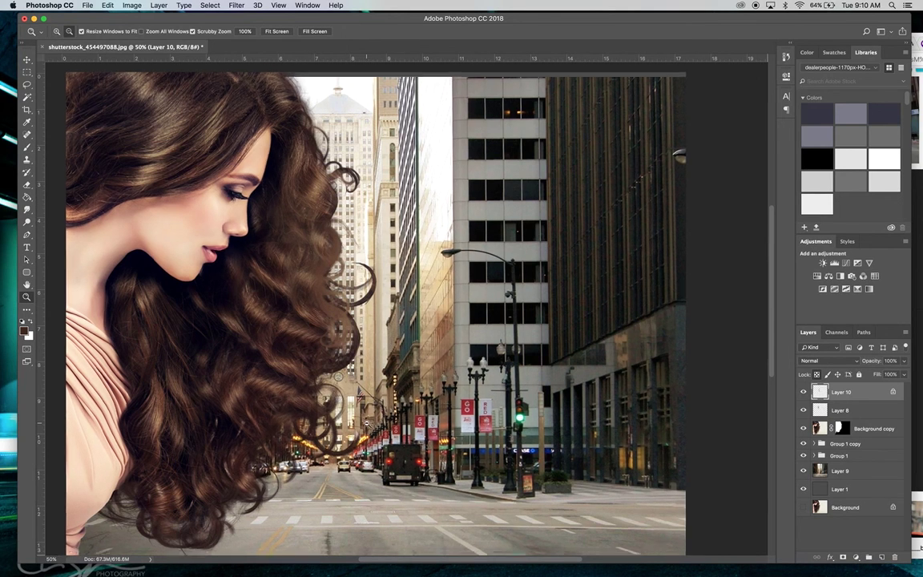
{"action": "scroll", "coordinate": [399, 390], "scroll_direction": "up", "scroll_amount": 4}
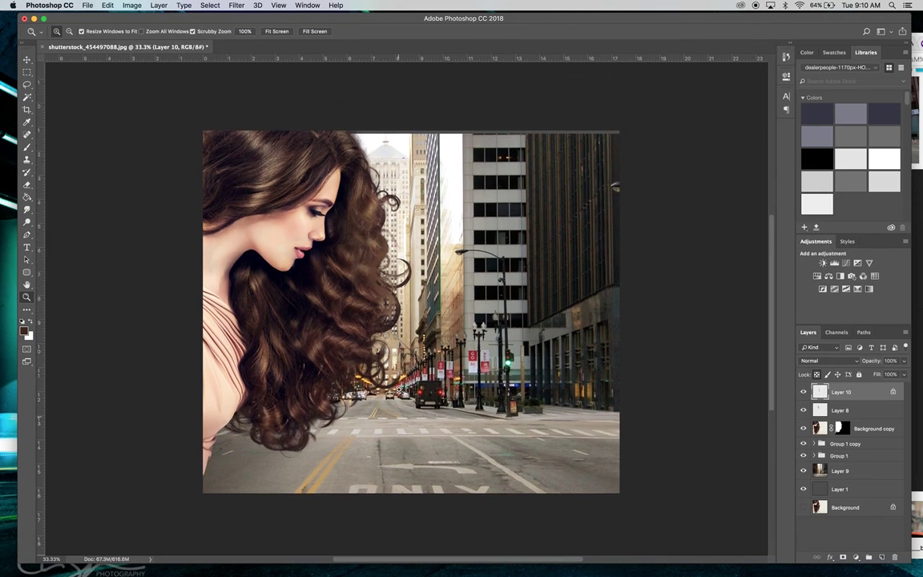
Hide the street image on Layer 9 and group all layers from Layer 9 up to Layer 10
{"action": "left_click", "coordinate": [26, 60]}
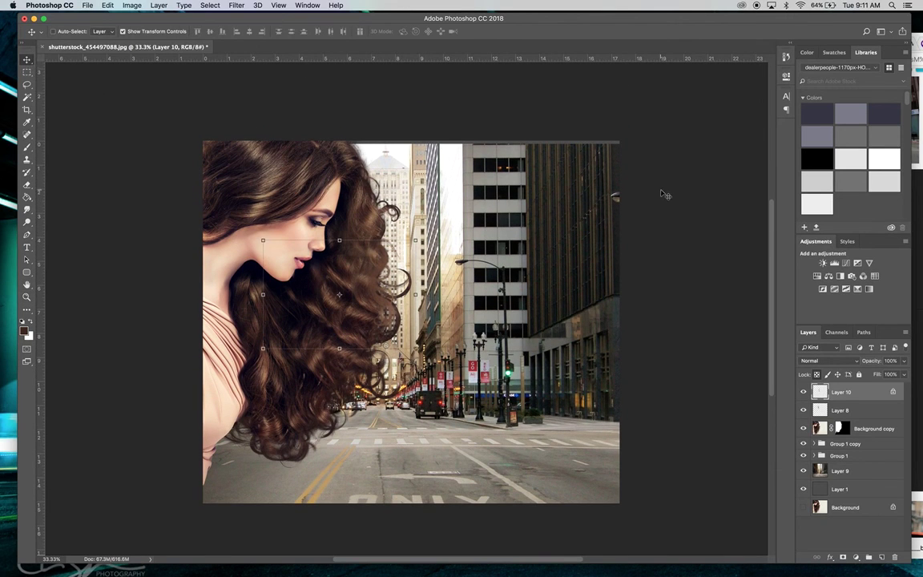
{"action": "left_click", "coordinate": [844, 475]}
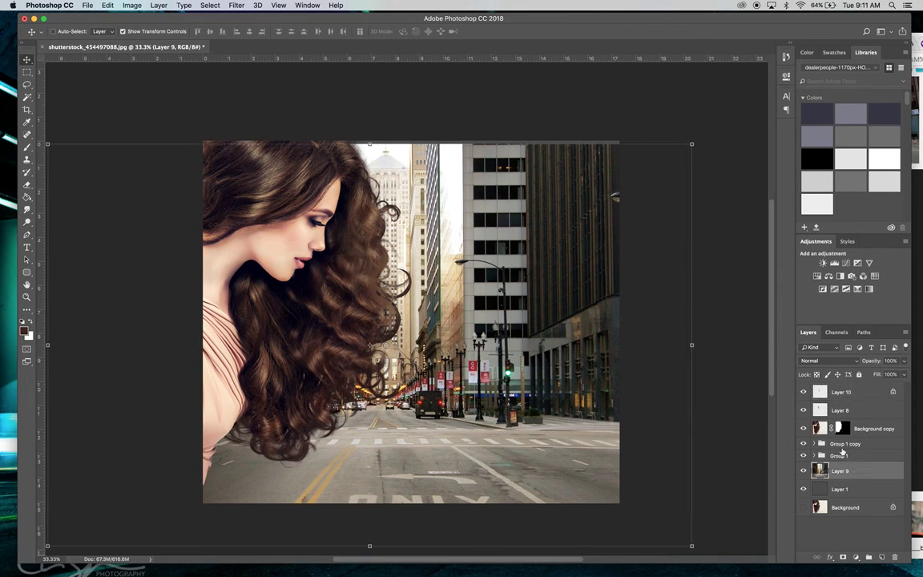
{"action": "left_click", "coordinate": [805, 471]}
{"action": "left_click", "coordinate": [864, 393], "text": "shift"}
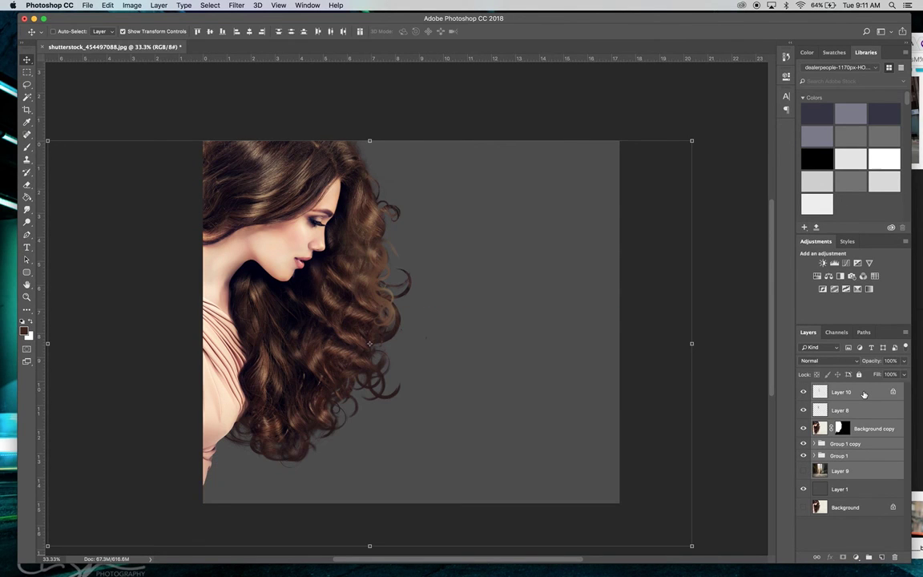
{"action": "key", "text": "super+g"}
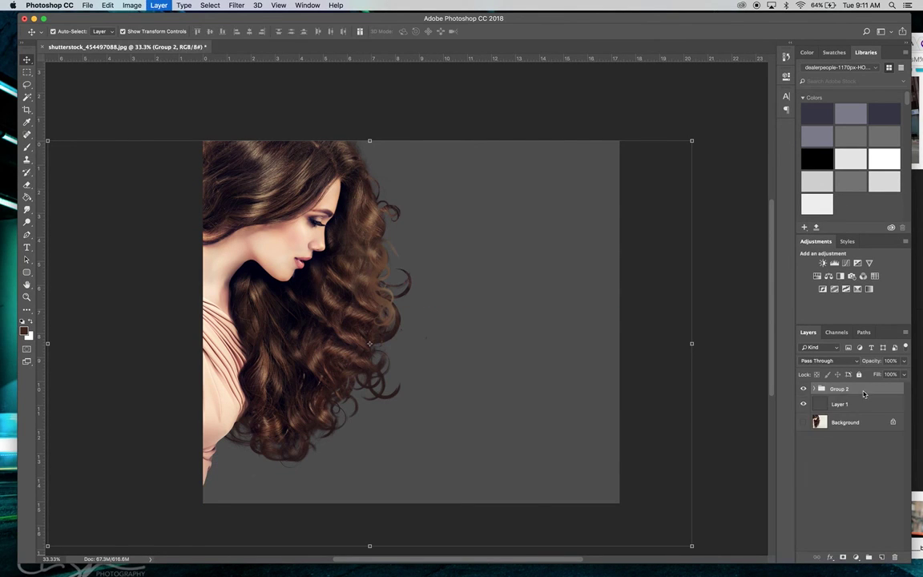
Show the original Background photo and compare it with the rebuilt cutout by toggling the new group and the grey Layer 1
{"action": "left_click", "coordinate": [804, 390]}
{"action": "left_click", "coordinate": [802, 422]}
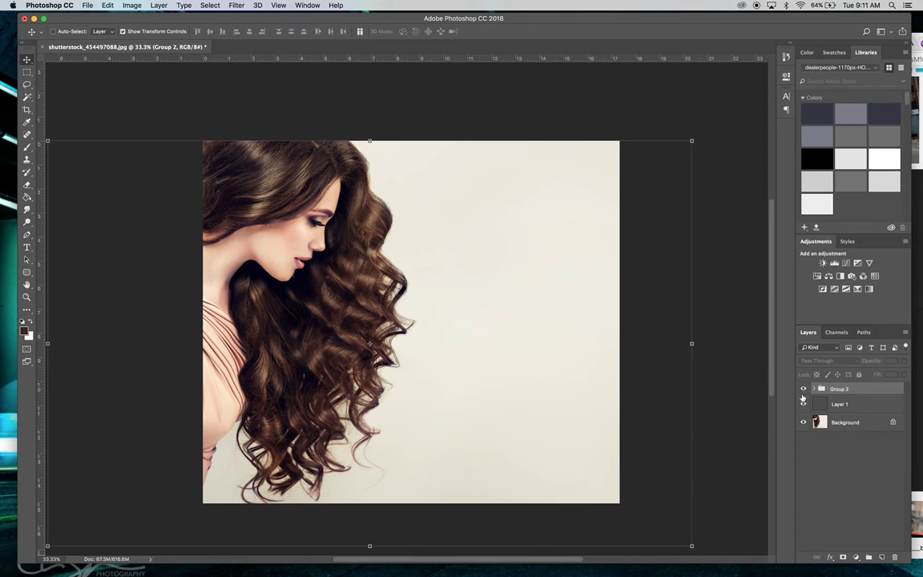
{"action": "left_click", "coordinate": [803, 389]}
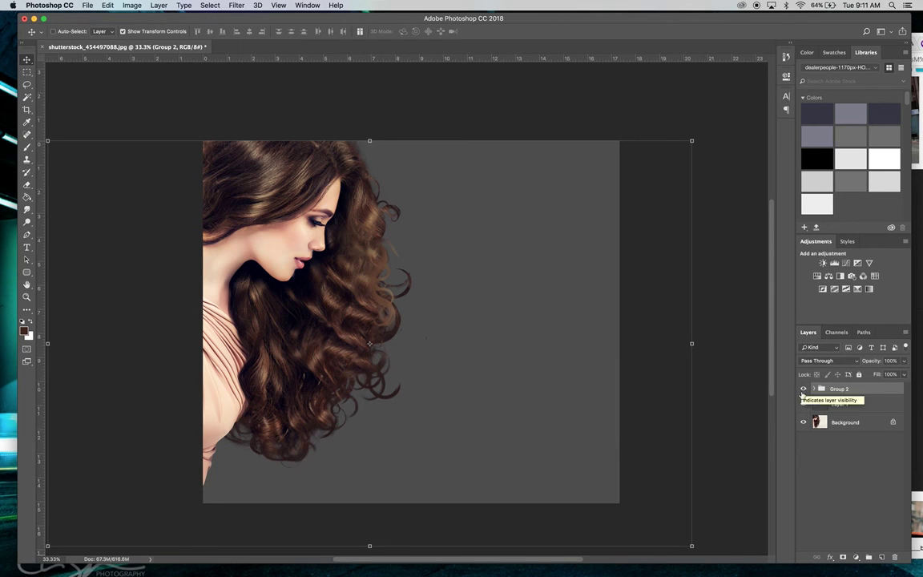
{"action": "left_click", "coordinate": [803, 391]}
{"action": "left_click", "coordinate": [802, 390]}
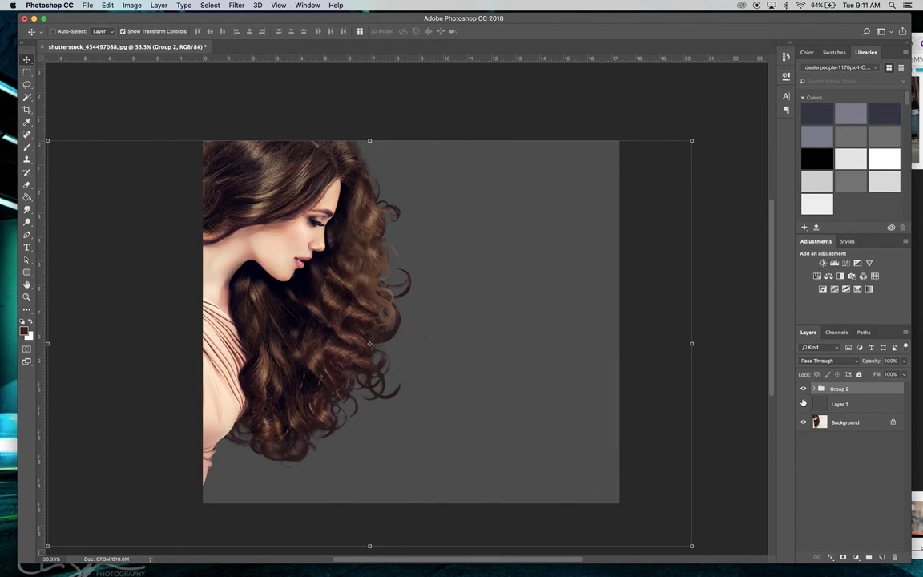
{"action": "left_click", "coordinate": [803, 404]}
{"action": "left_click", "coordinate": [802, 405]}
{"action": "left_click", "coordinate": [803, 405]}
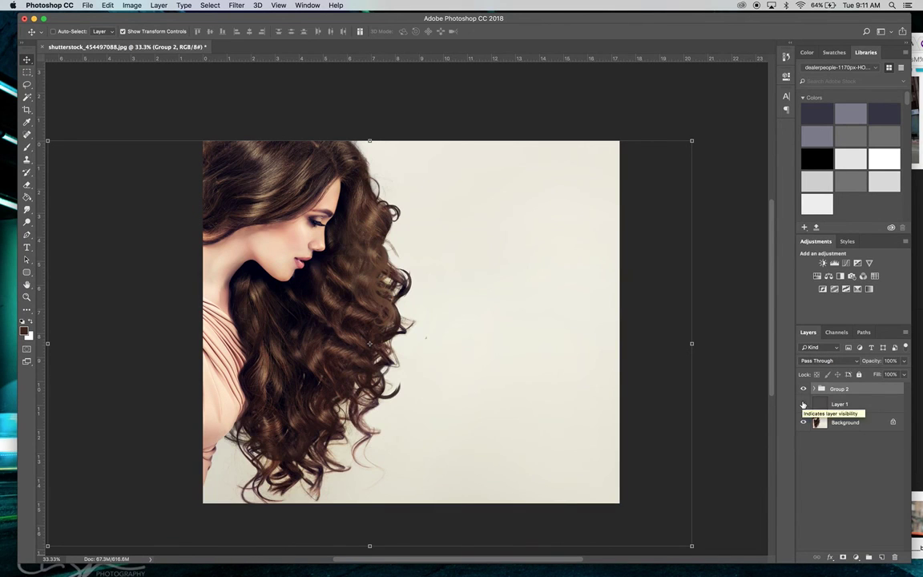
{"action": "left_click", "coordinate": [802, 404]}
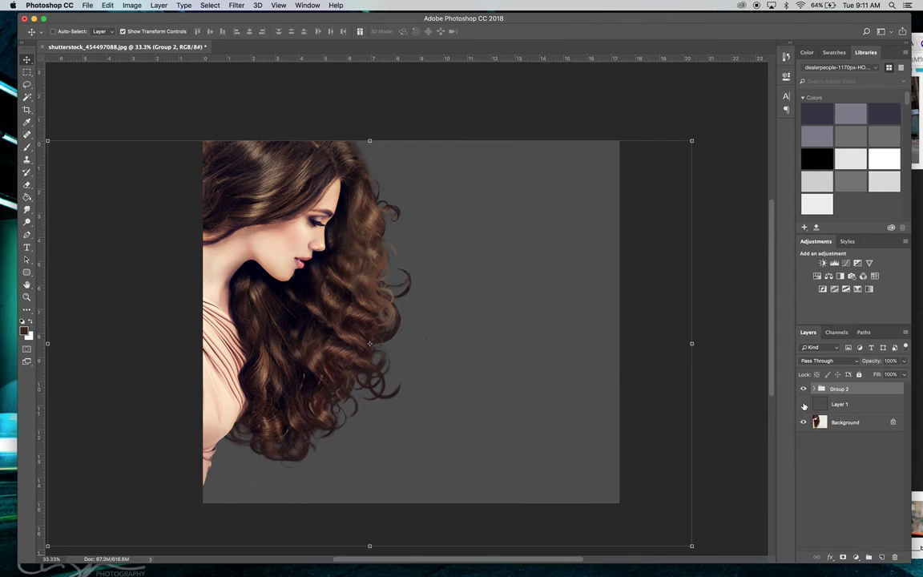
{"action": "left_click", "coordinate": [803, 404]}
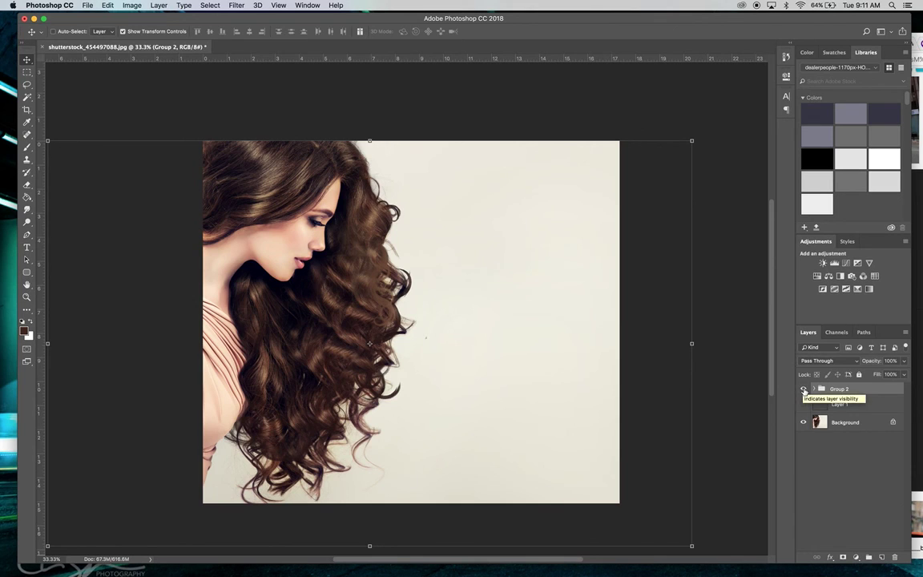
{"action": "left_click", "coordinate": [803, 390]}
{"action": "left_click", "coordinate": [804, 390]}
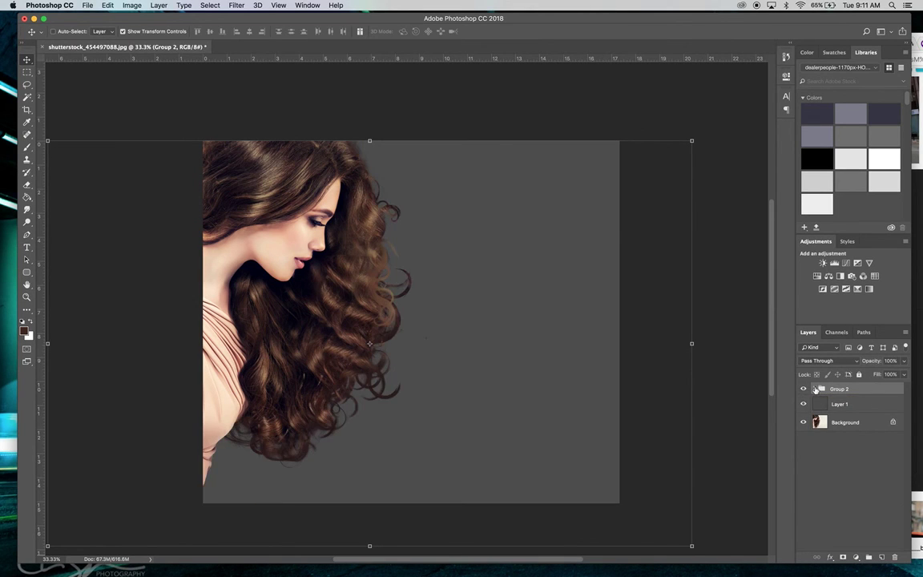
Expand the new group and make the street image on Layer 9 visible again
{"action": "left_click", "coordinate": [814, 388]}
{"action": "left_click", "coordinate": [804, 483]}
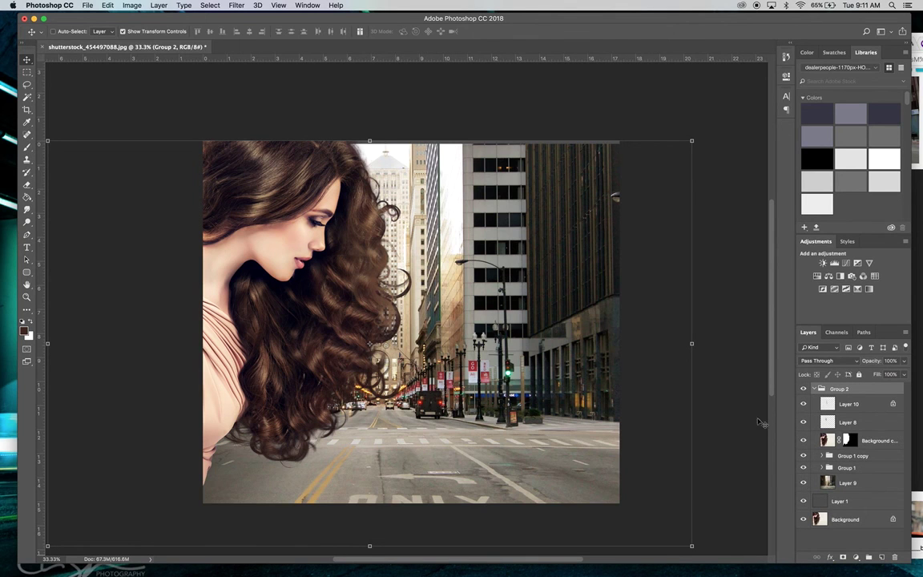